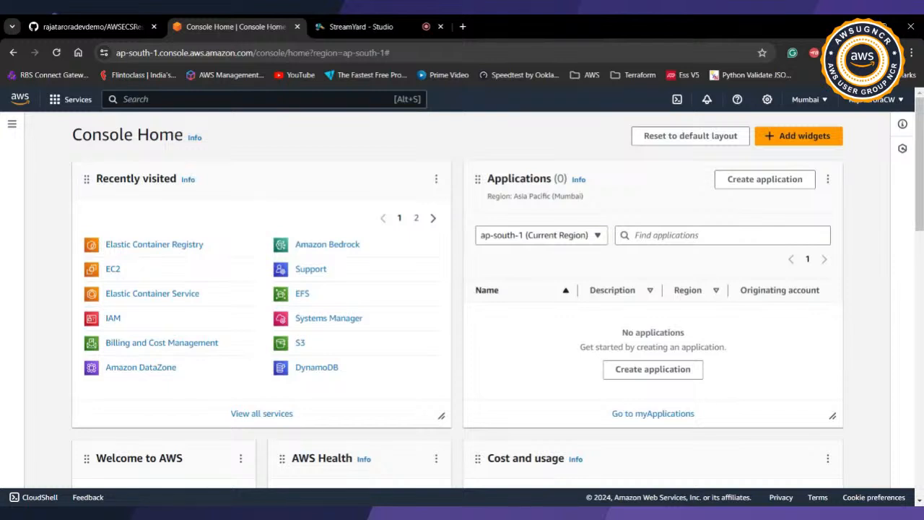
Step: Open the list of running EC2 instances and show the details of the ACDECSDemo instance
left_click(114, 271)
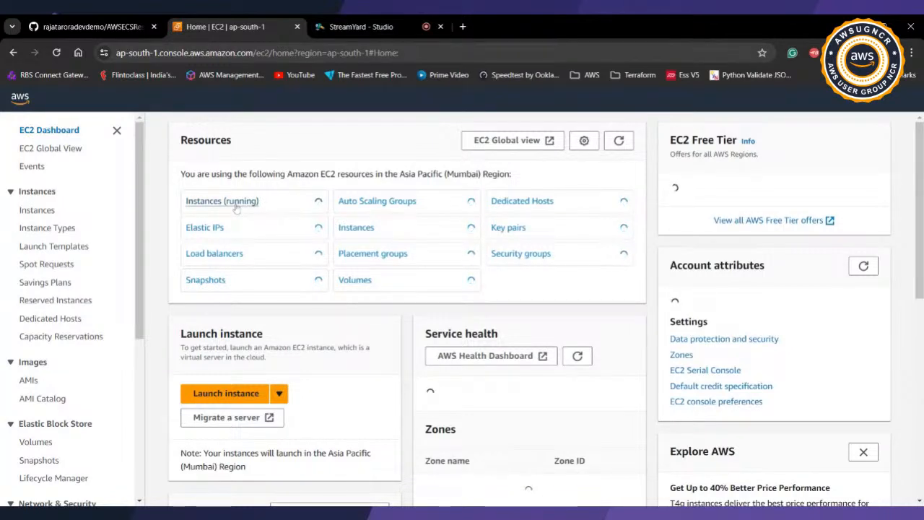
left_click(235, 205)
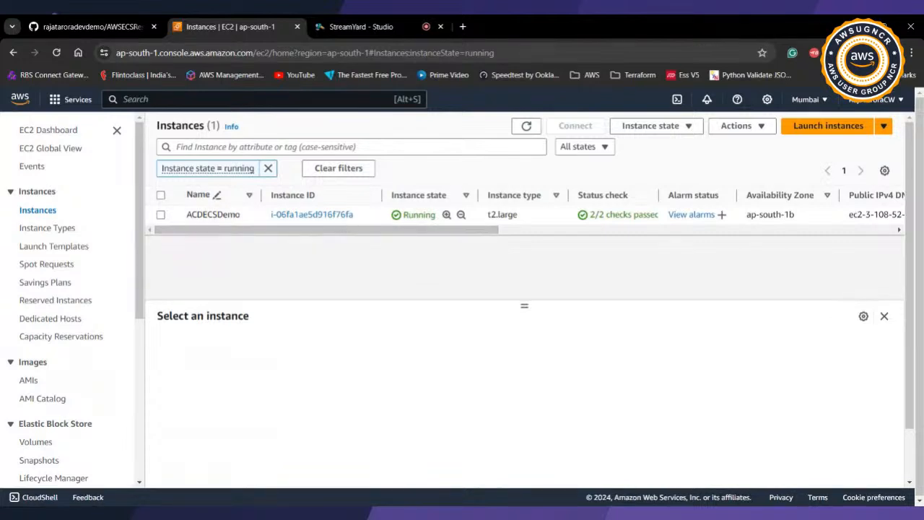
left_click(358, 217)
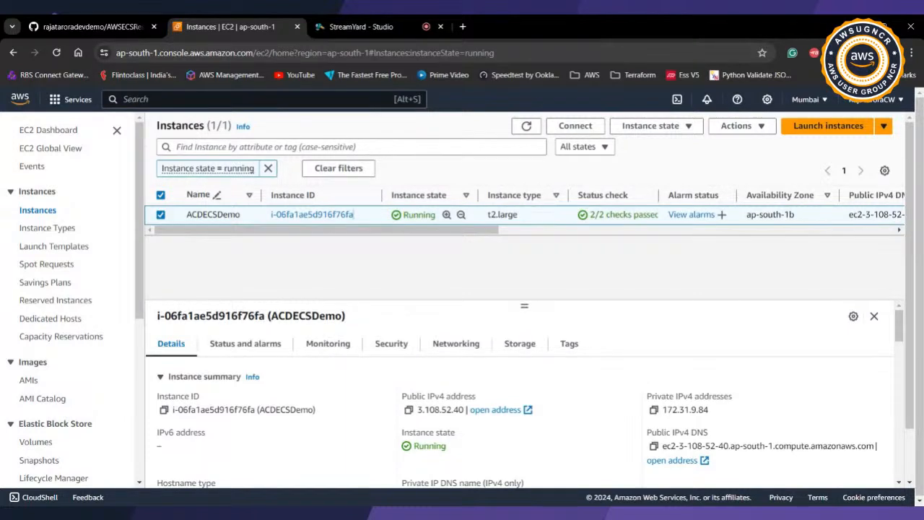
Step: Search the console for iam and open the IAM dashboard in a new browser tab
key("alt+s")
type("iam")
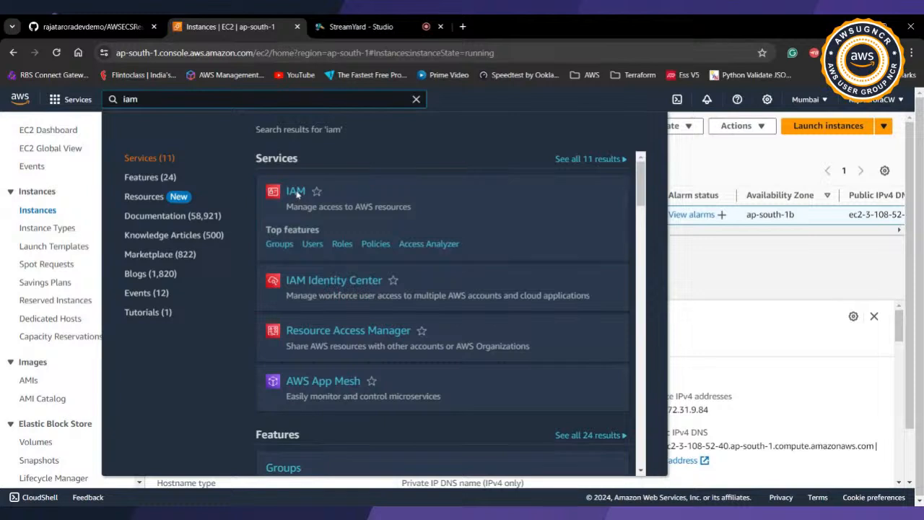
middle_click(296, 192)
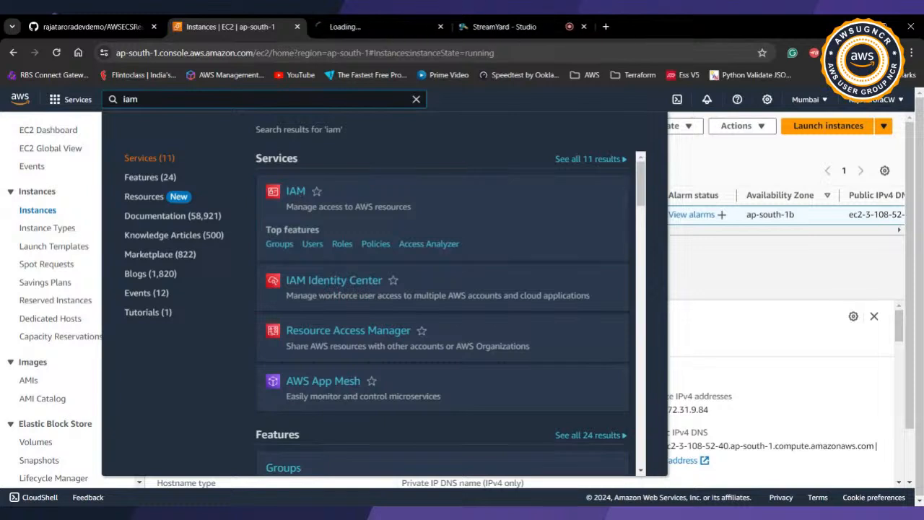
left_click(372, 28)
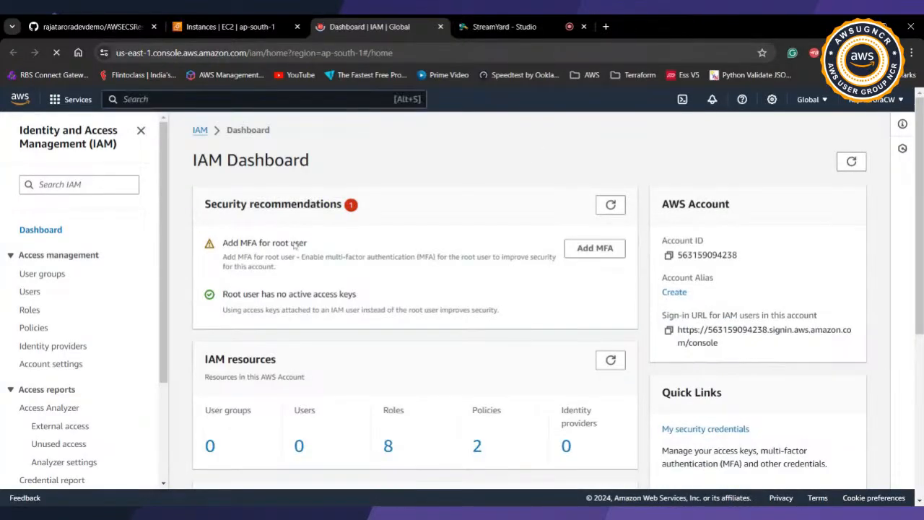
Step: Open the ADCECSDemo role in IAM and examine its attached permissions policies
left_click(30, 310)
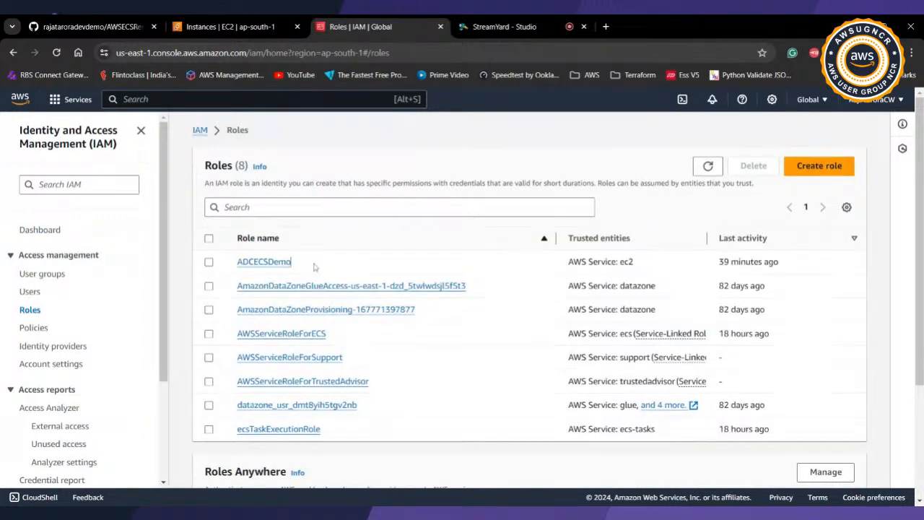
left_click_drag(314, 268, 237, 274)
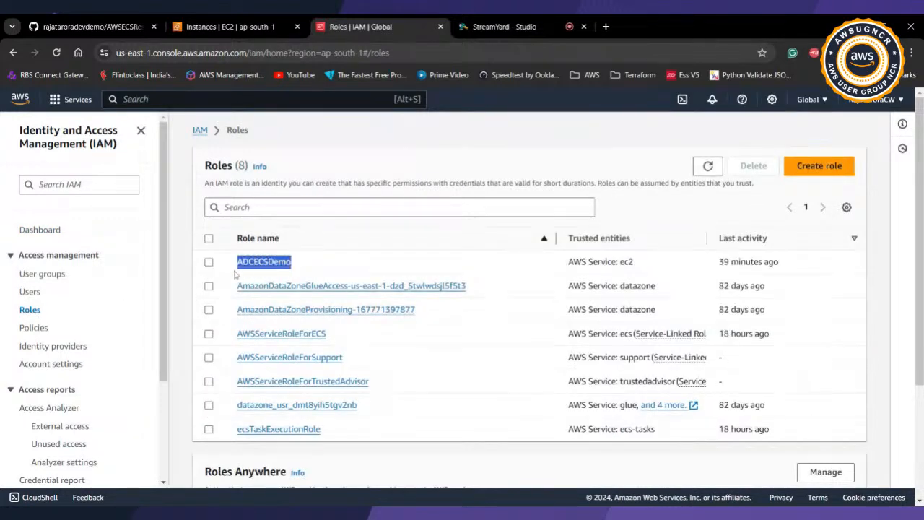
left_click(318, 268)
left_click(271, 269)
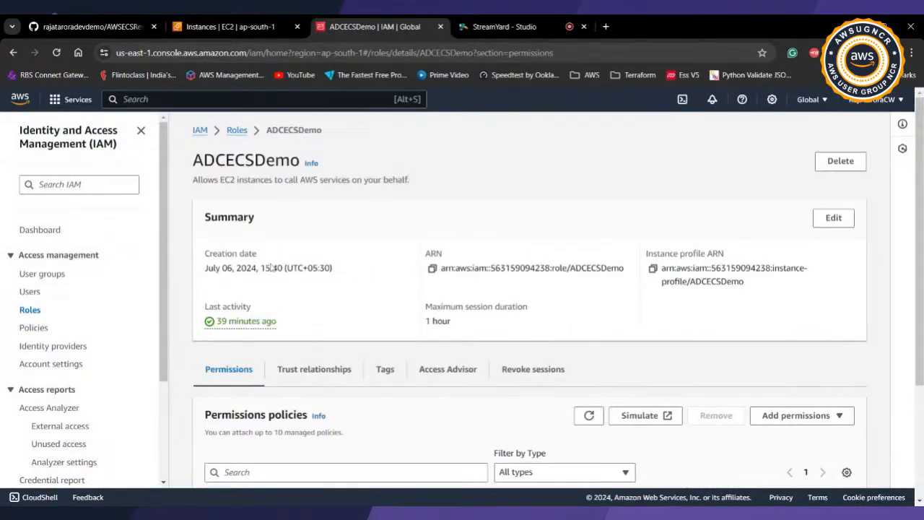
scroll(272, 268, "down", 2)
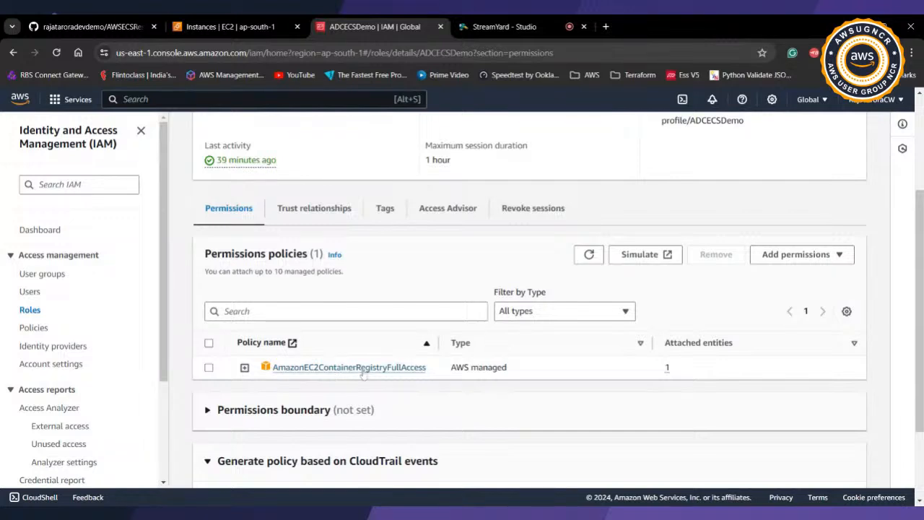
Step: Show the AWSECSResources repository on GitHub and highlight its web address
left_click(96, 28)
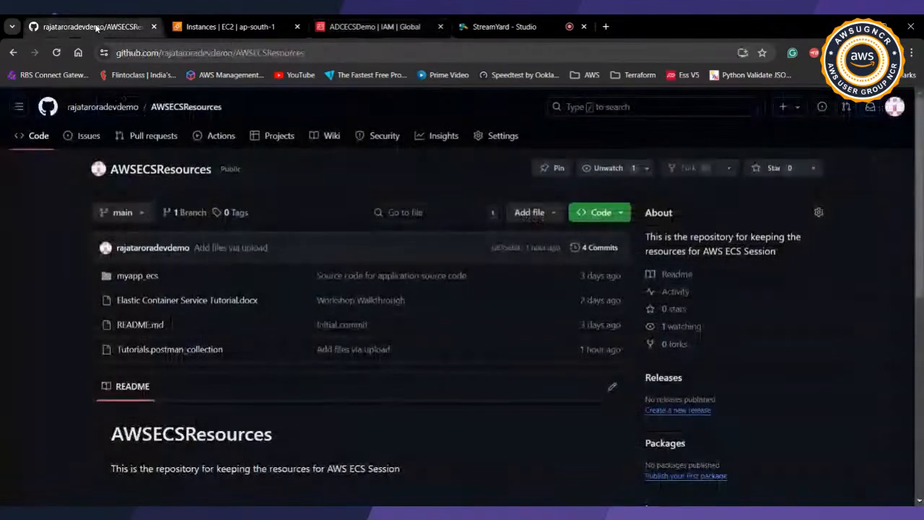
left_click(361, 52)
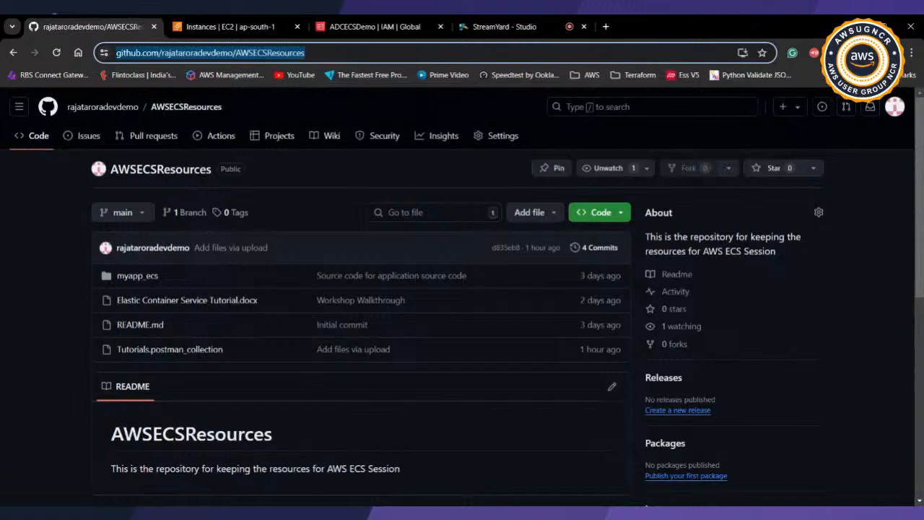
left_click(361, 53)
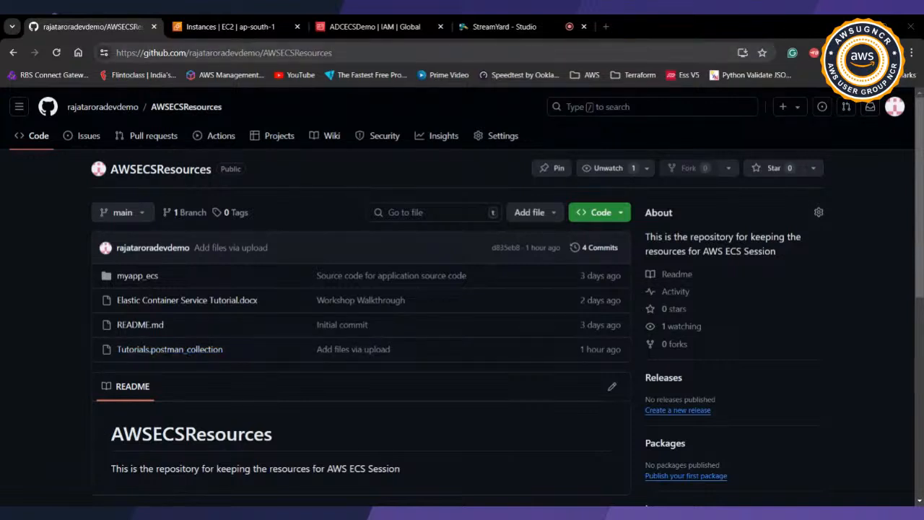
key("alt+Tab")
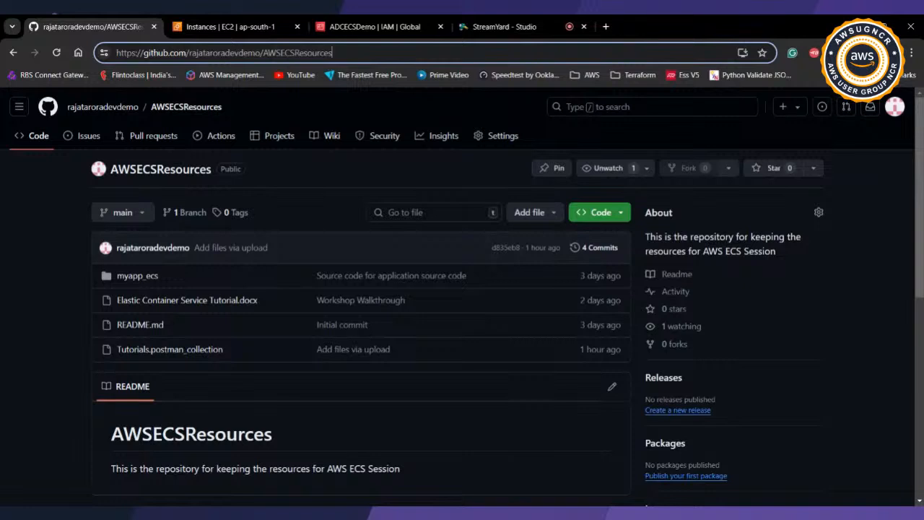
key("alt+Tab")
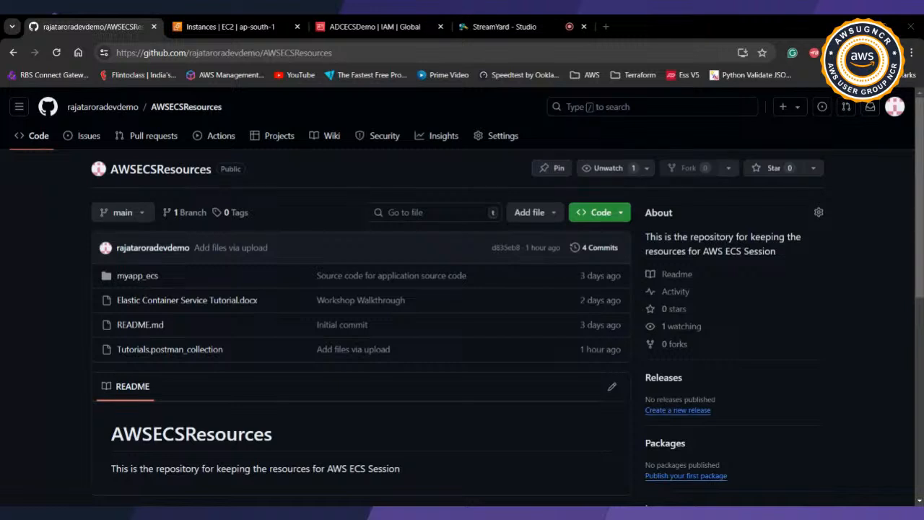
key("alt+Tab")
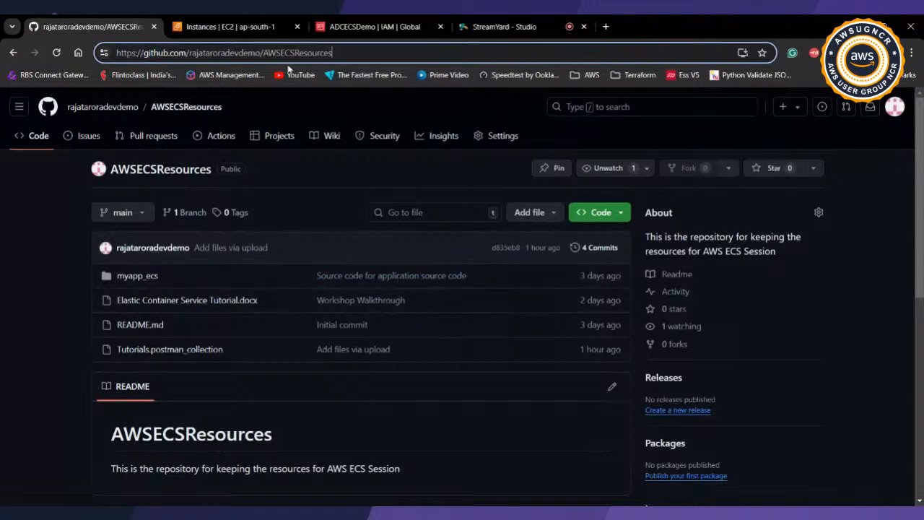
Step: Return to the EC2 instances page and clear the iam search from the console
left_click(250, 26)
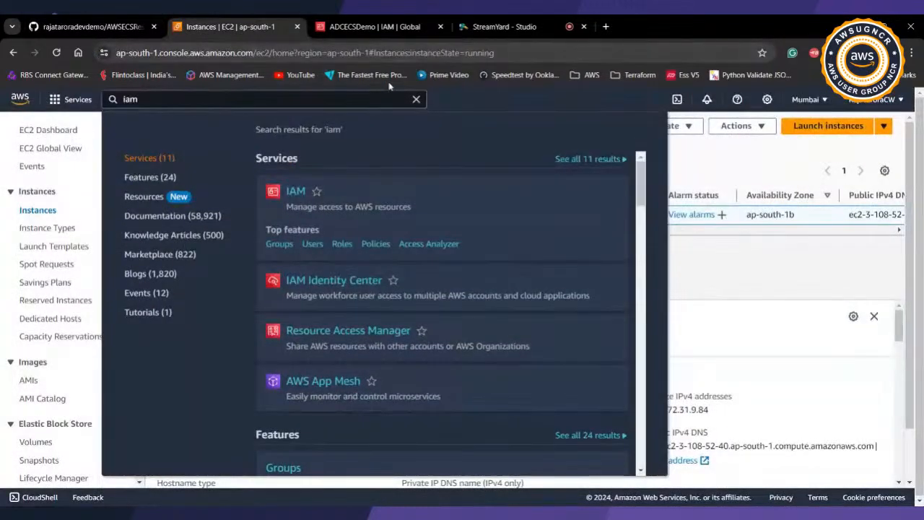
left_click(416, 99)
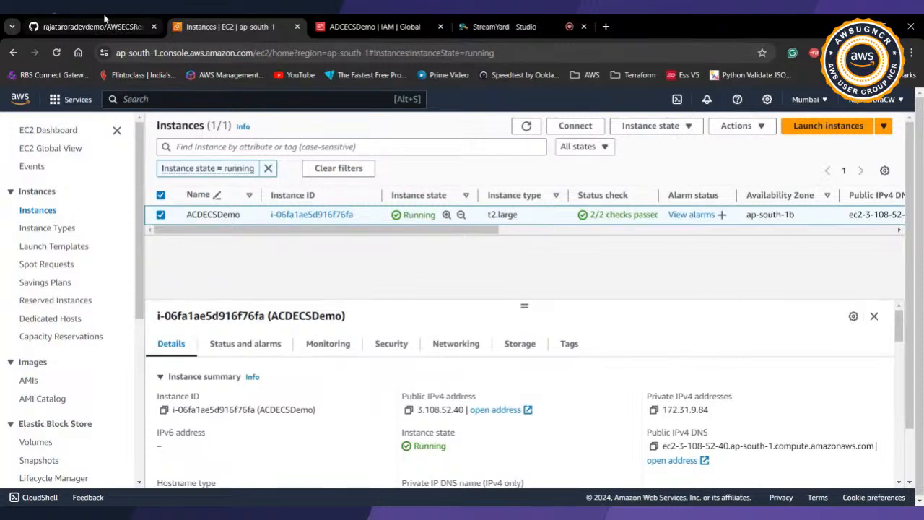
Step: Copy the AWSECSResources GitHub repository address and post it as a comment in the StreamYard studio
left_click(105, 26)
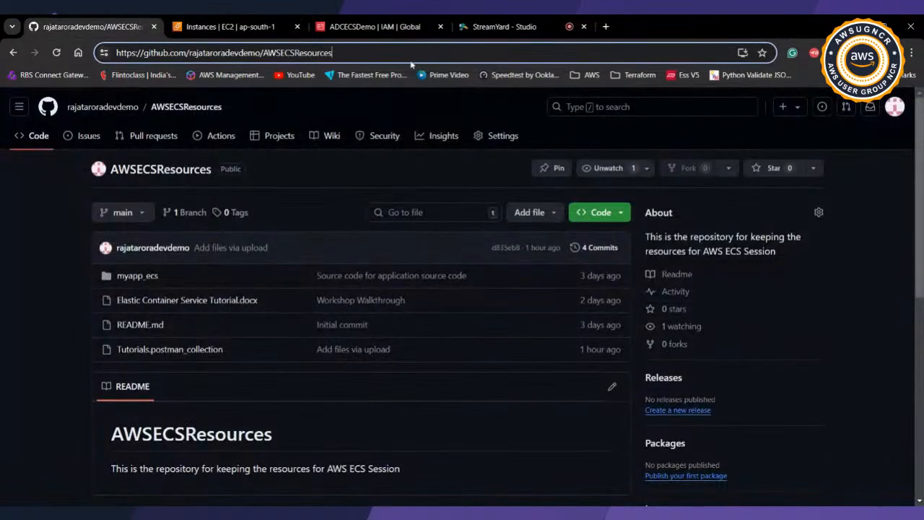
key("ctrl+l")
key("ctrl+c")
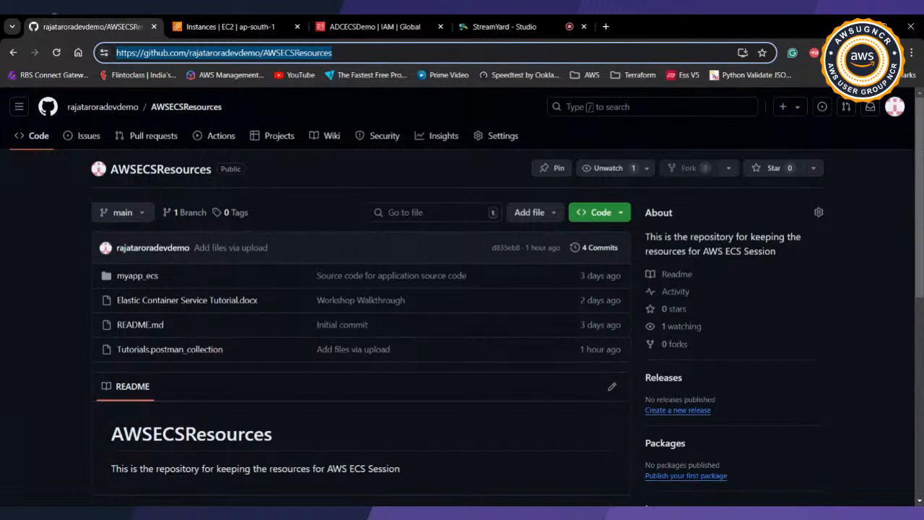
left_click(505, 26)
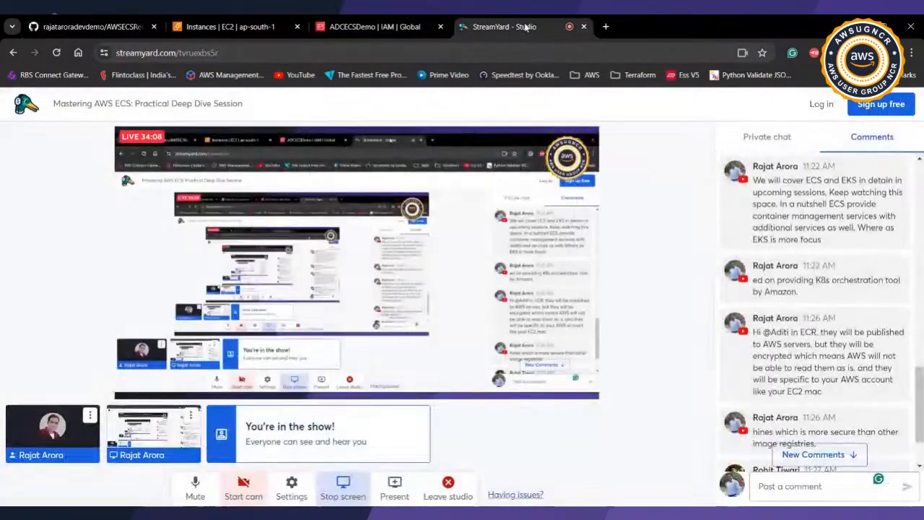
left_click(809, 486)
key("ctrl+v")
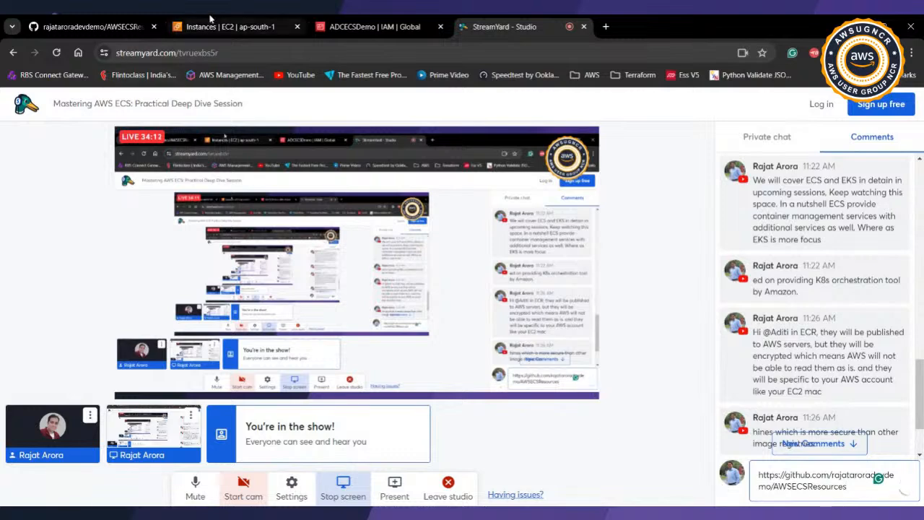
key("Return")
Step: Return to the EC2 instances page and copy the public IPv4 address of the ACDECSDemo instance
left_click(213, 25)
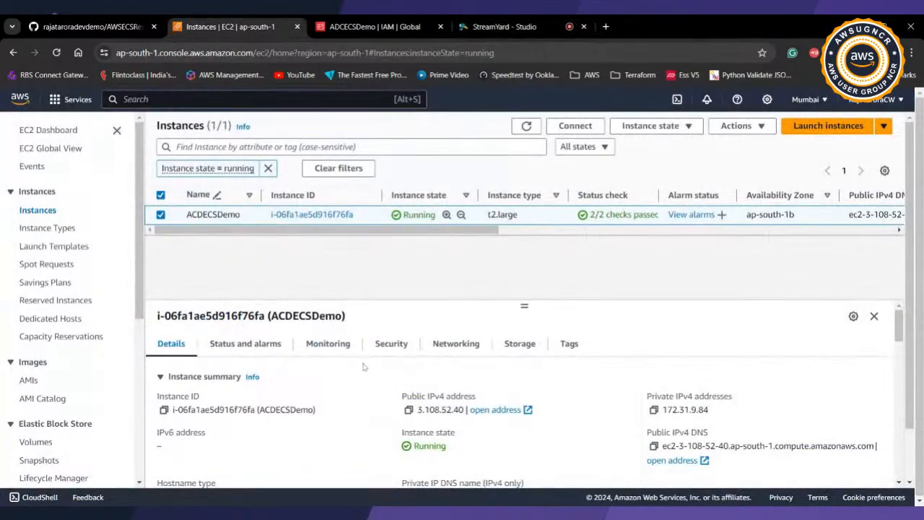
left_click(408, 409)
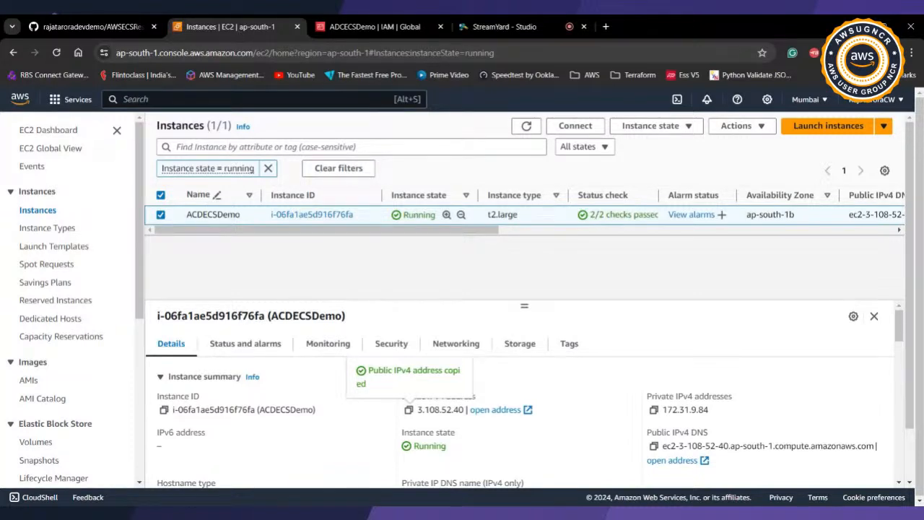
Step: Open Elastic Container Registry in a duplicate of the EC2 browser tab and begin creating a repository
left_click(332, 140)
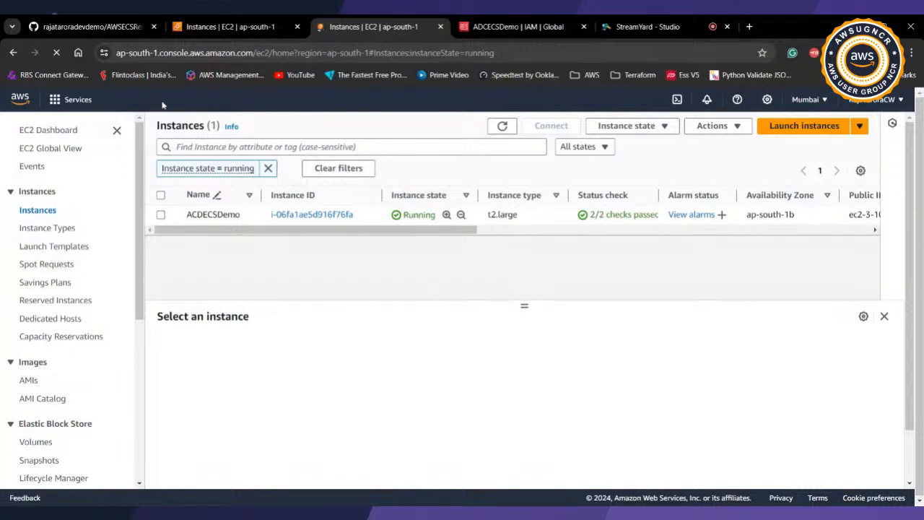
type("e")
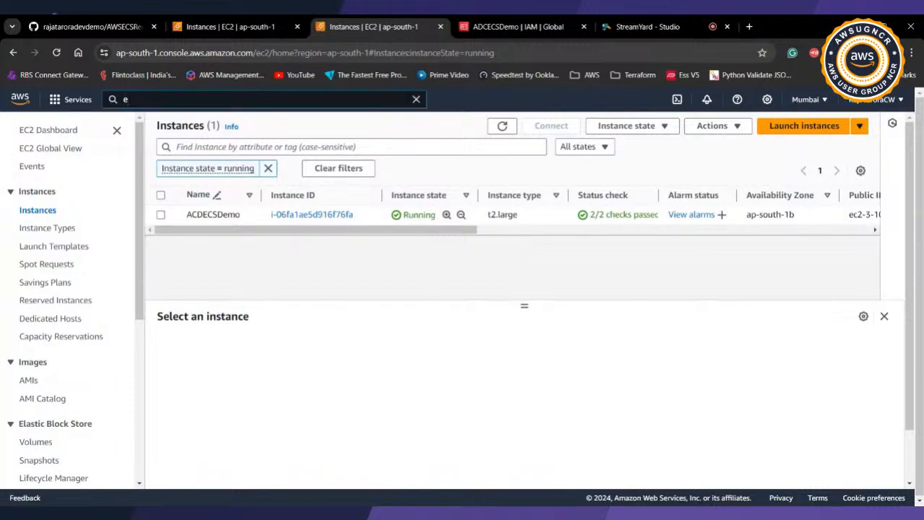
type("cr")
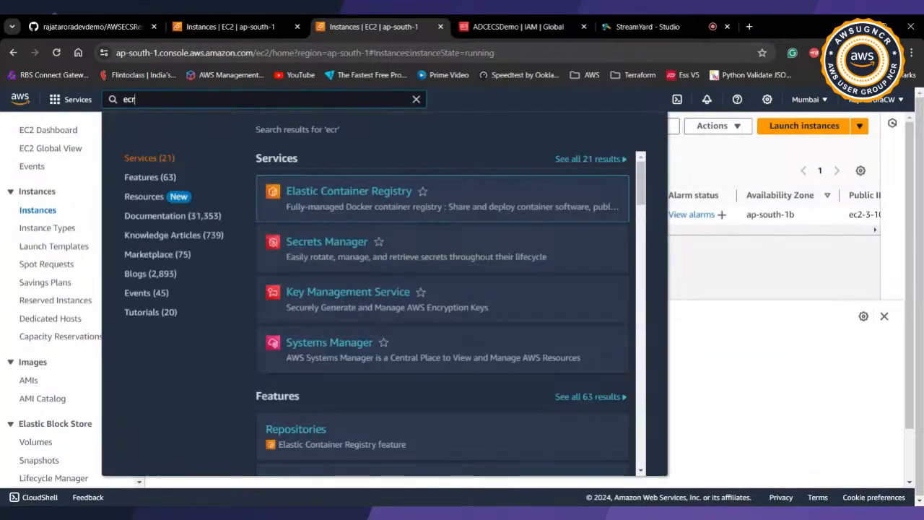
left_click(336, 195)
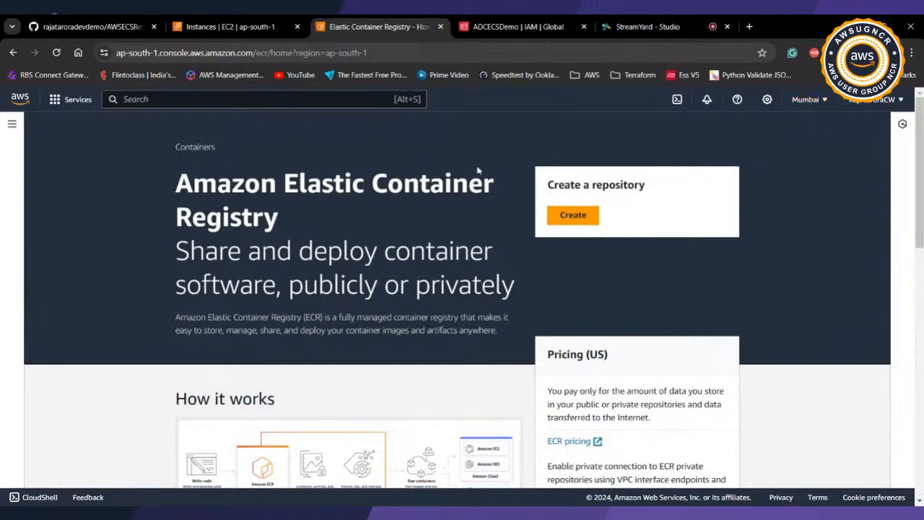
left_click(574, 215)
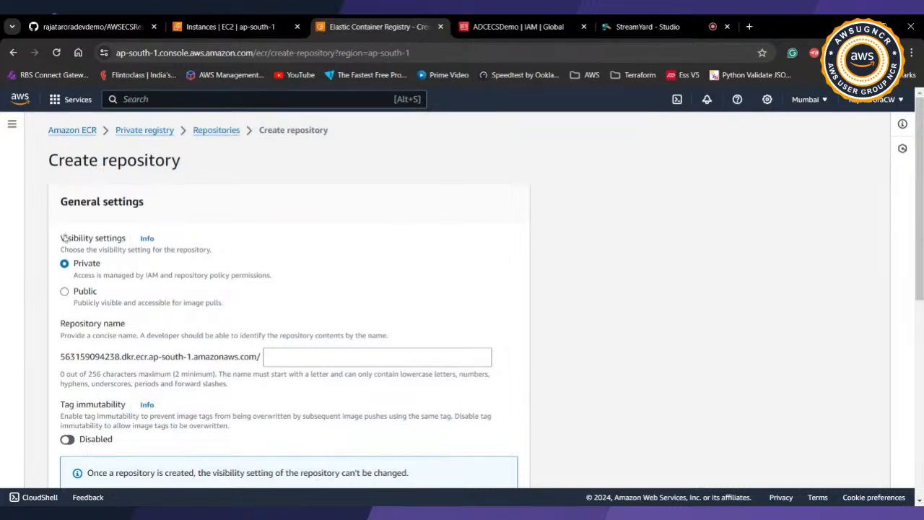
Step: Examine the visibility settings and the registry address prefix shown before the repository name
left_click_drag(63, 240, 97, 243)
left_click(98, 244)
left_click_drag(60, 357, 158, 357)
left_click(192, 357)
left_click(99, 356)
double_click(99, 356)
left_click(170, 356)
Step: Name the repository tutorialui and create it as private, leaving tag immutability, scan on push and KMS encryption disabled
left_click(268, 356)
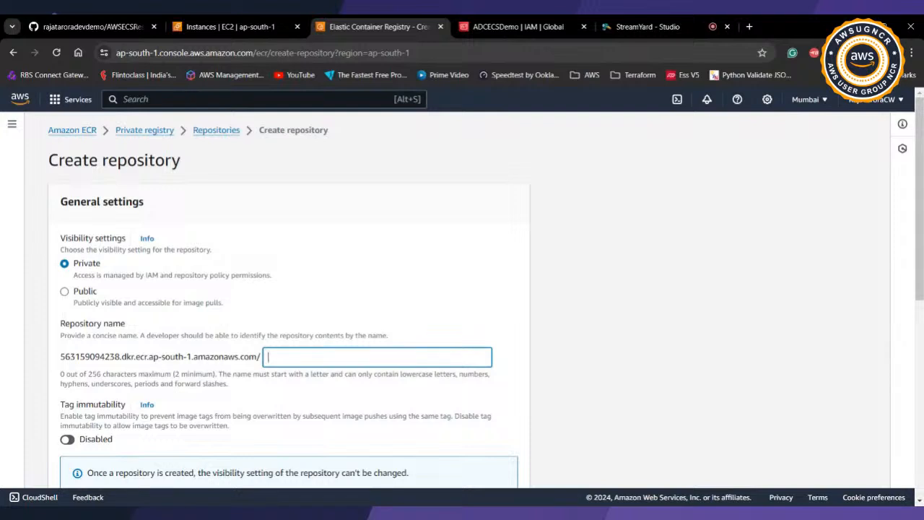
type("tutorialui")
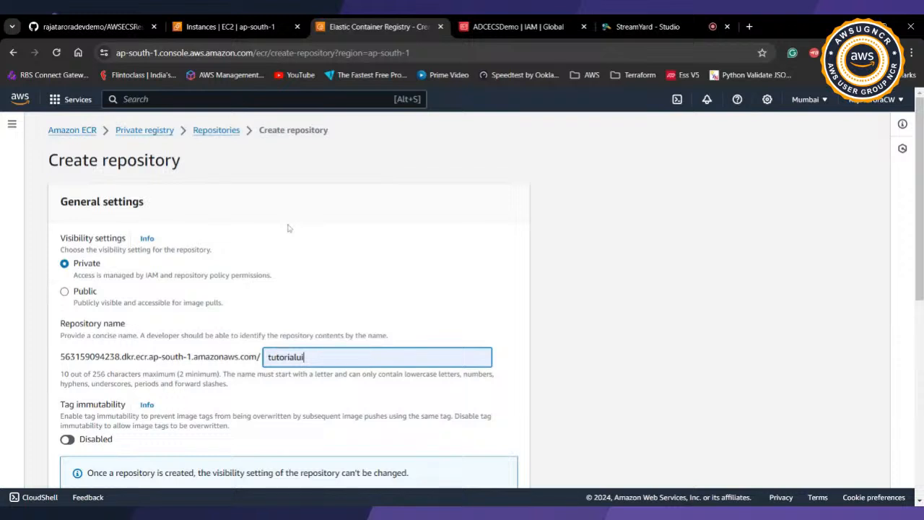
scroll(287, 227, "down", 1)
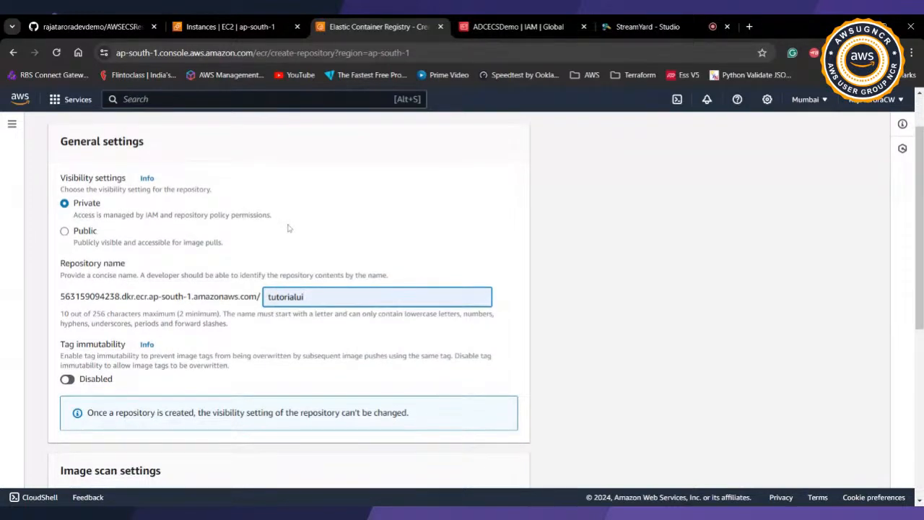
scroll(287, 228, "down", 4)
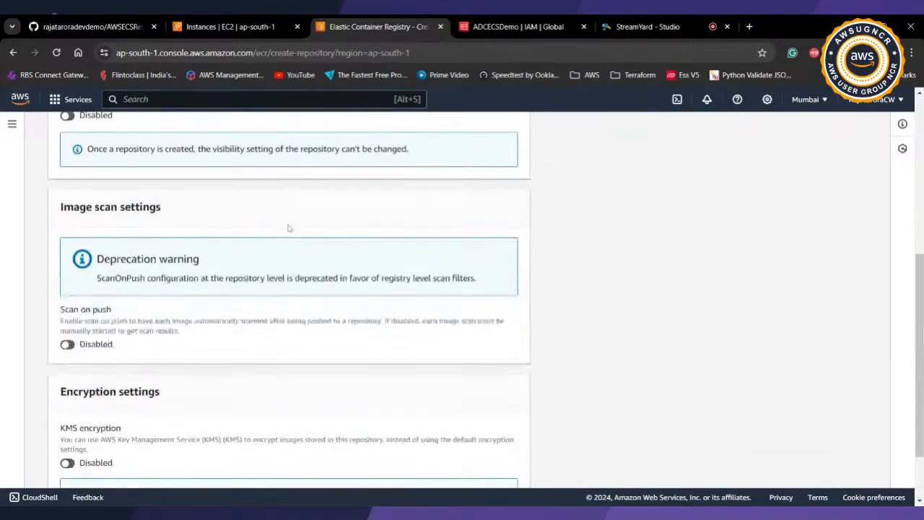
scroll(287, 228, "down", 1)
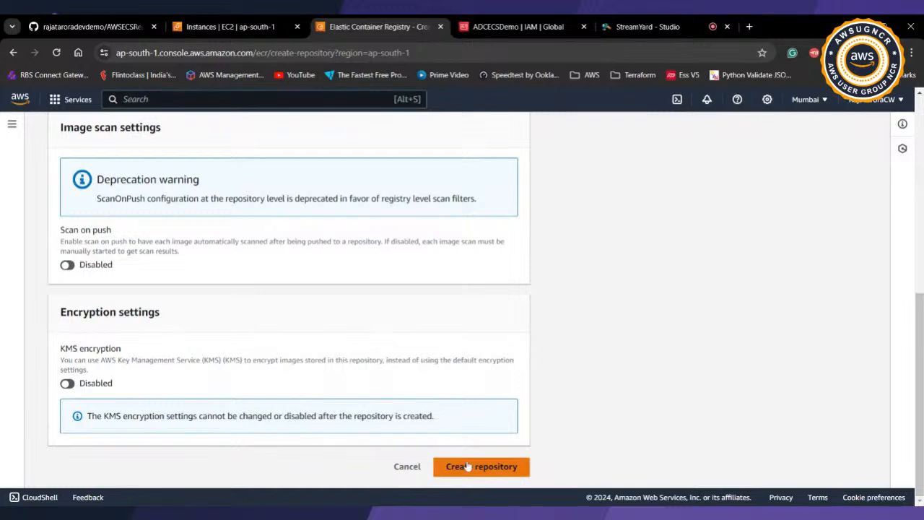
scroll(412, 386, "up", 5)
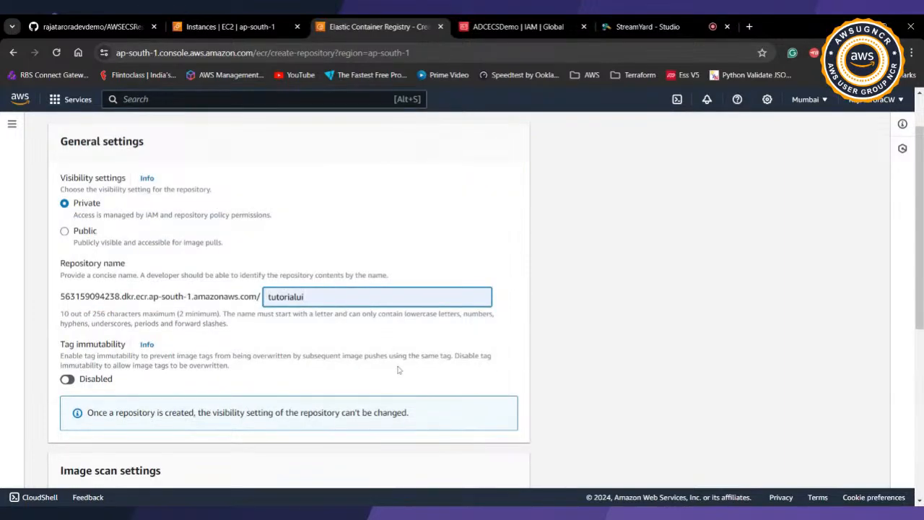
scroll(398, 370, "up", 1)
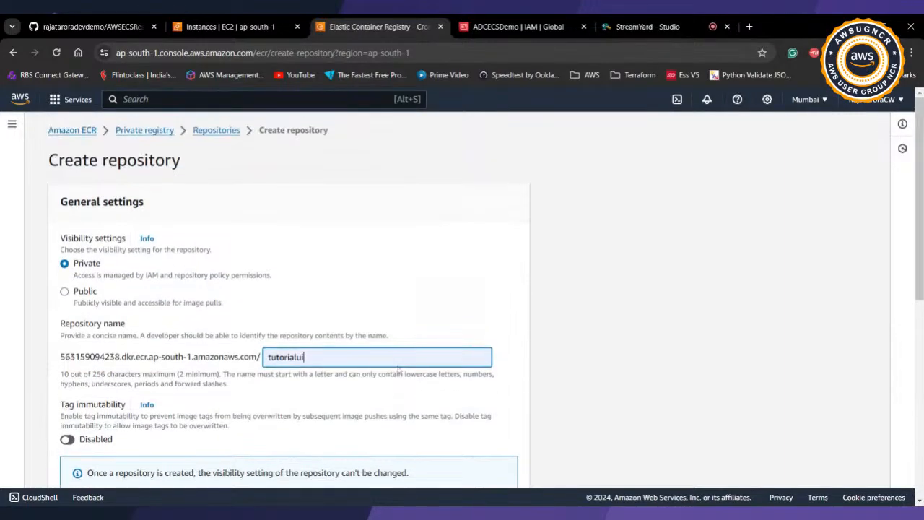
scroll(402, 376, "down", 5)
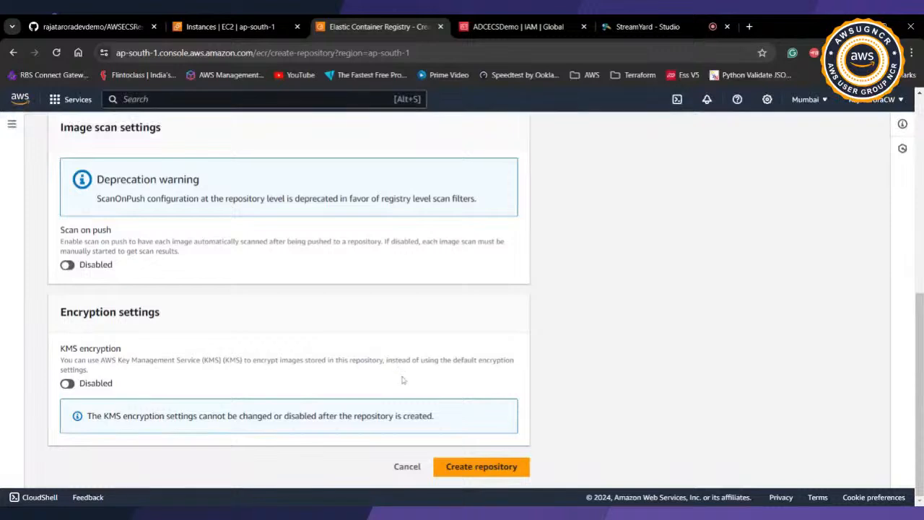
left_click(462, 468)
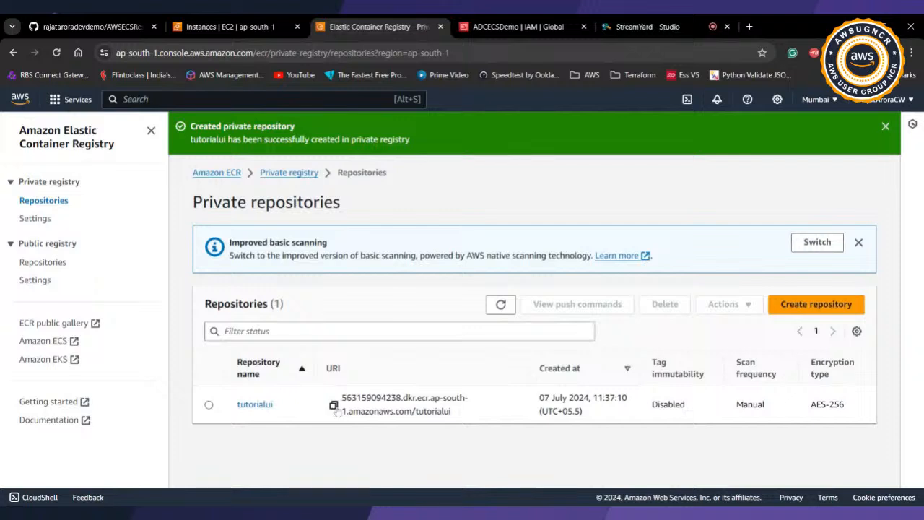
Step: Create a second private repository named tutorialapi with the default tag, image scan and encryption settings
left_click(816, 304)
left_click(376, 356)
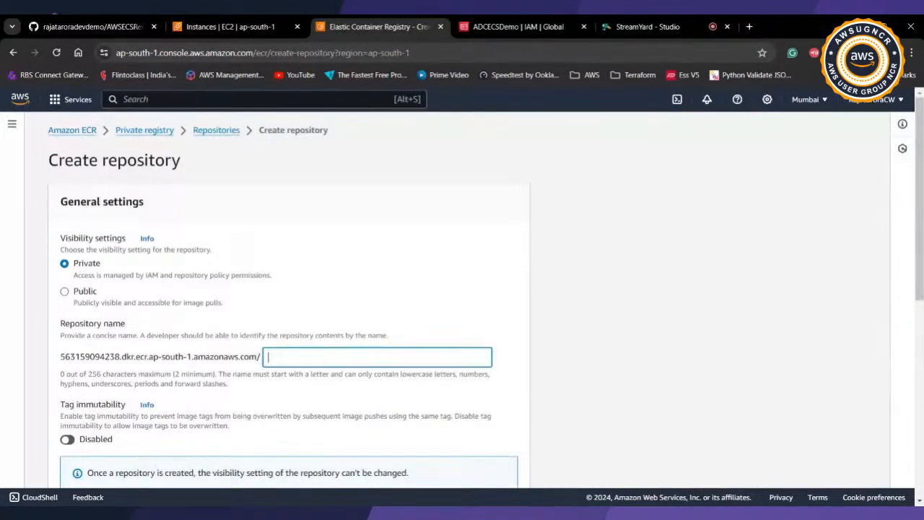
left_click(367, 372)
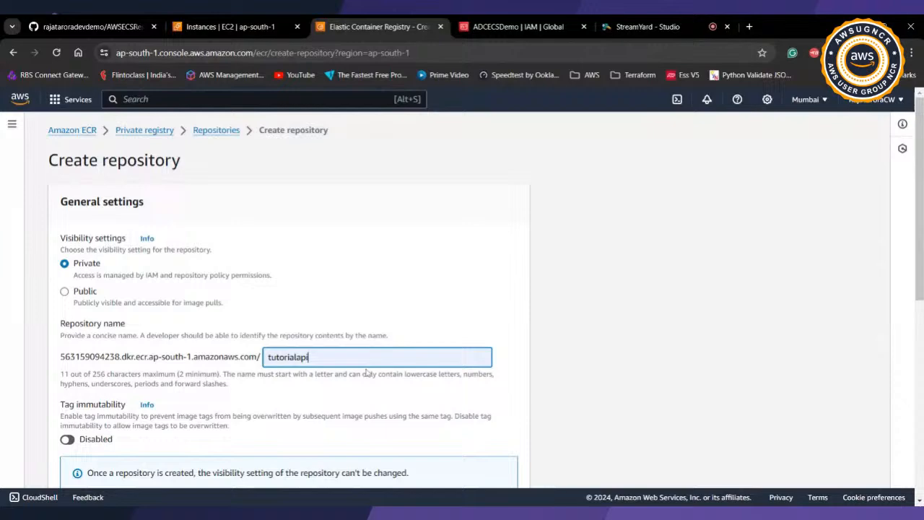
left_click(446, 397)
scroll(443, 395, "down", 3)
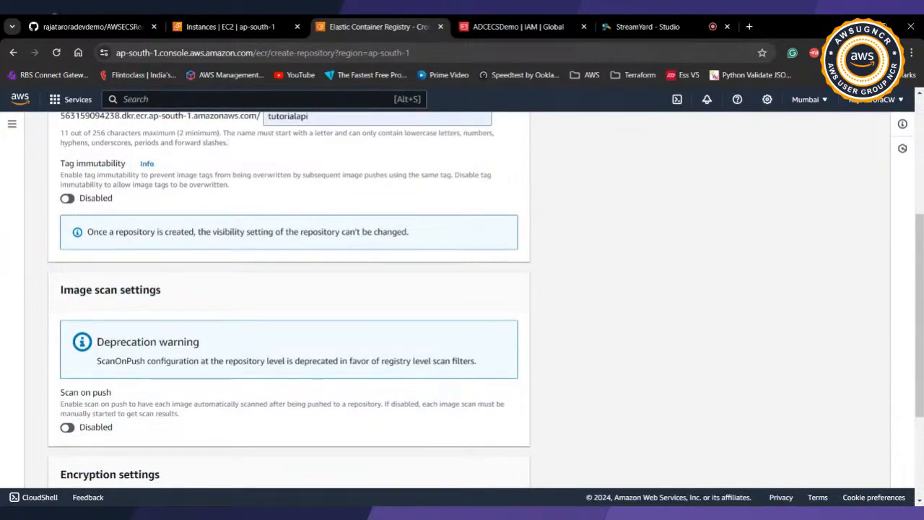
scroll(393, 225, "down", 3)
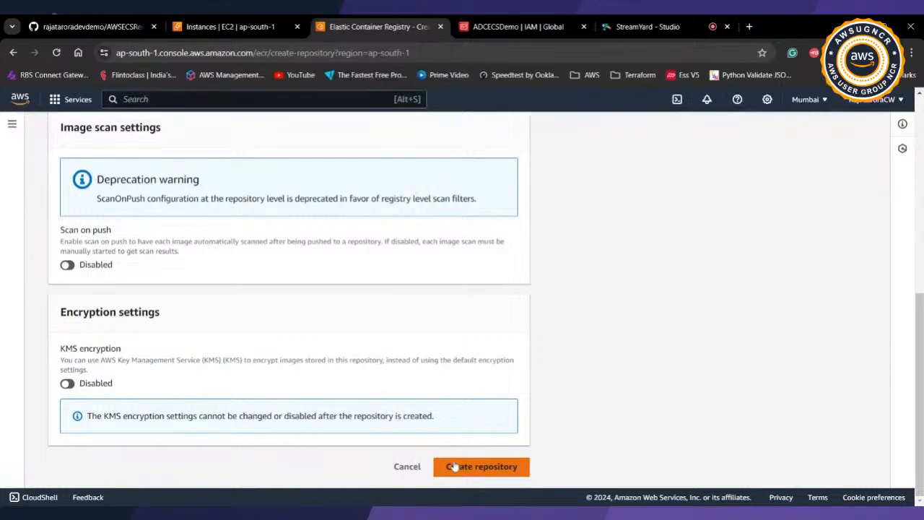
left_click(454, 467)
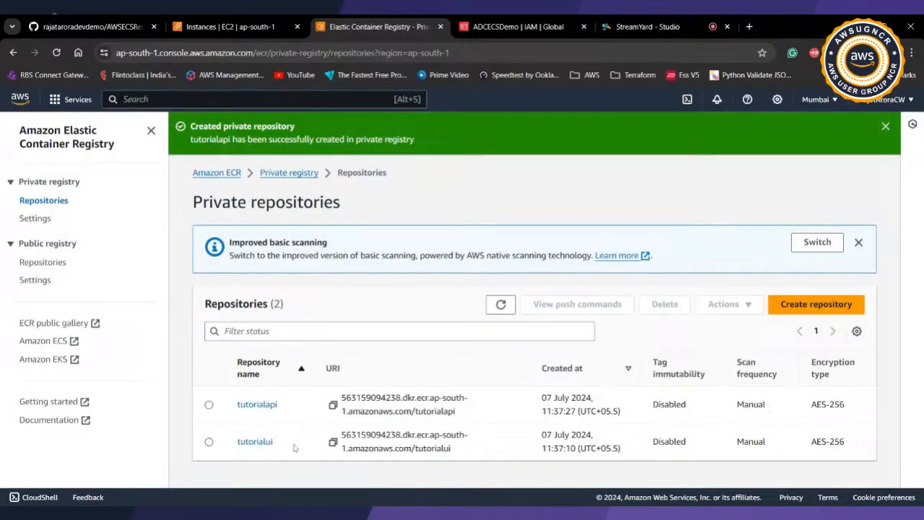
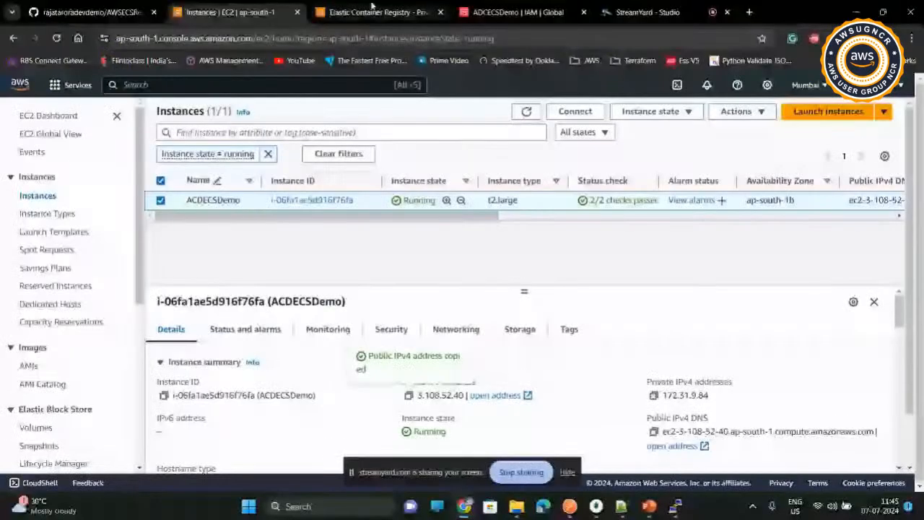
Step: Check the progress of the tutorialui image build in the PuTTY terminal and the session comments in StreamYard
left_click(372, 12)
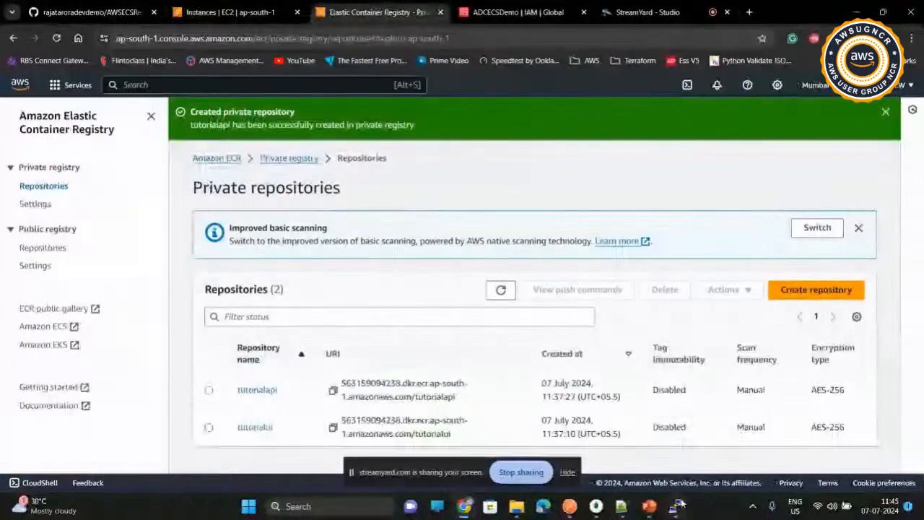
left_click(675, 506)
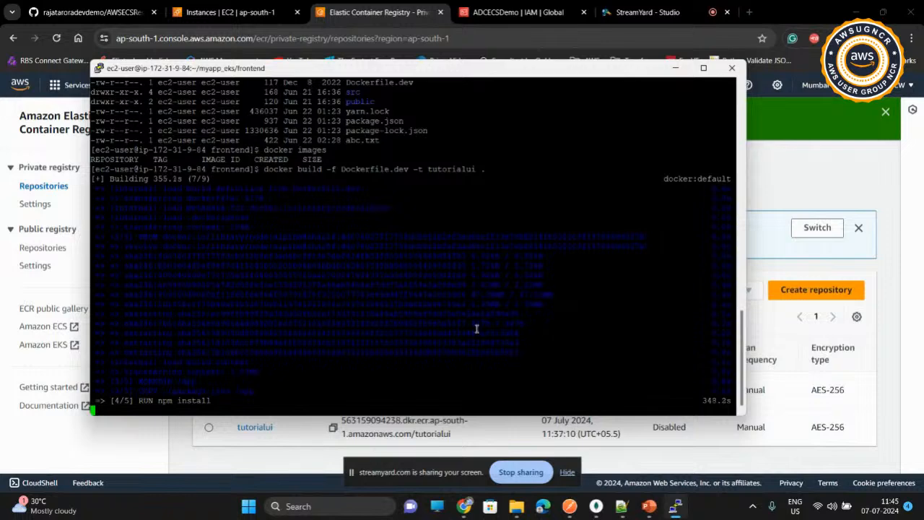
left_click_drag(461, 71, 477, 63)
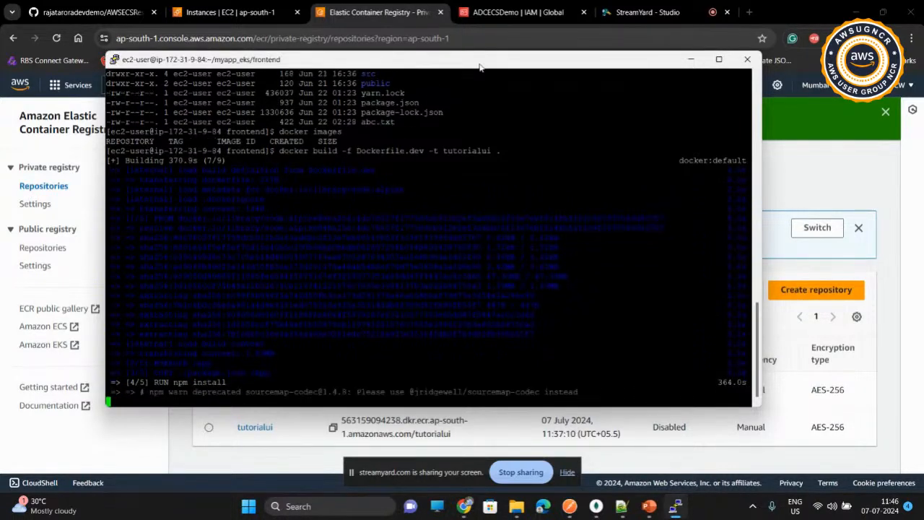
left_click_drag(480, 66, 481, 77)
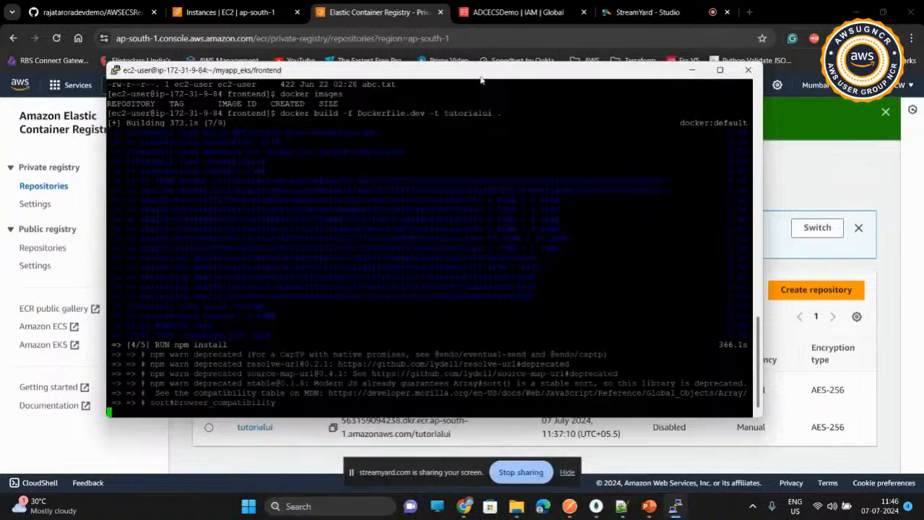
left_click(607, 16)
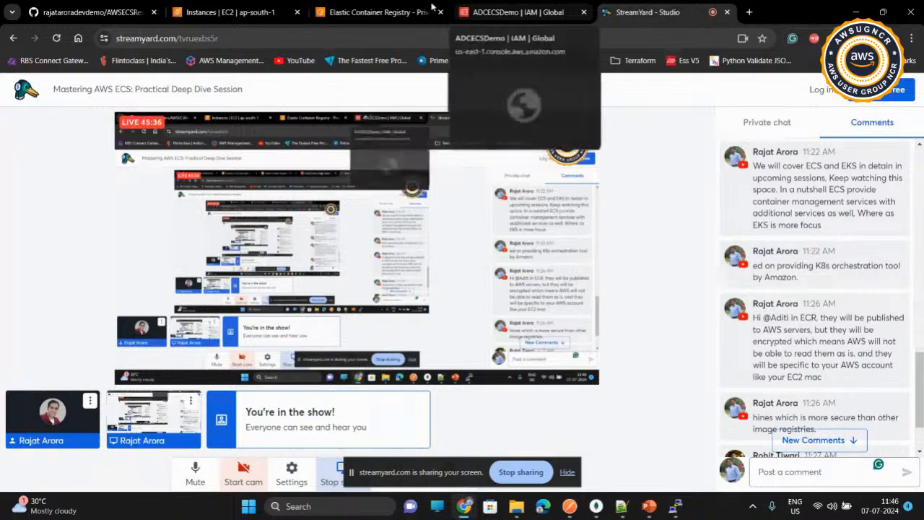
left_click(365, 9)
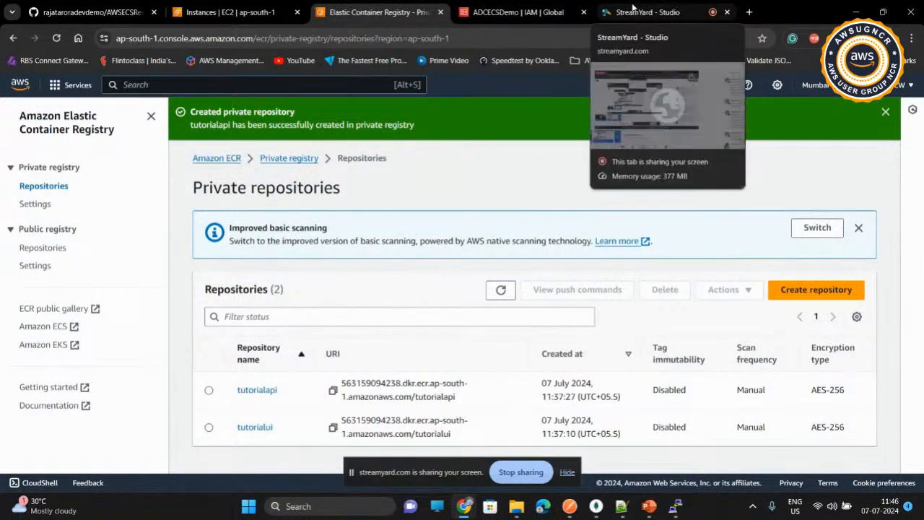
Step: List the Docker images in the PuTTY terminal and examine the tutorialui entry and its image ID
left_click(674, 507)
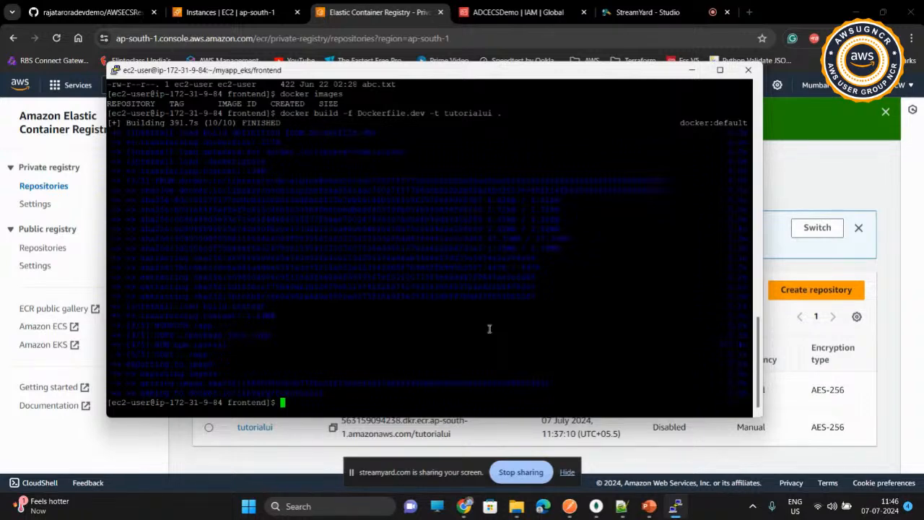
type("docker images")
key("Return")
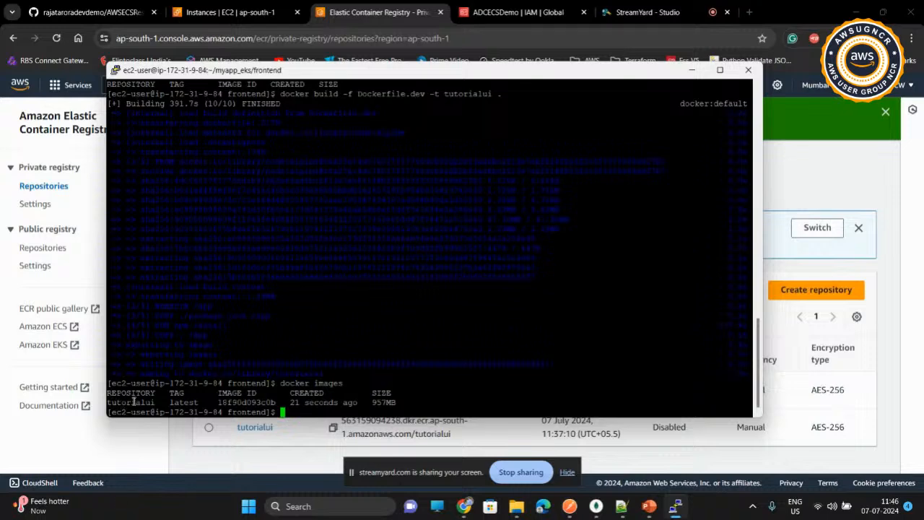
double_click(240, 402)
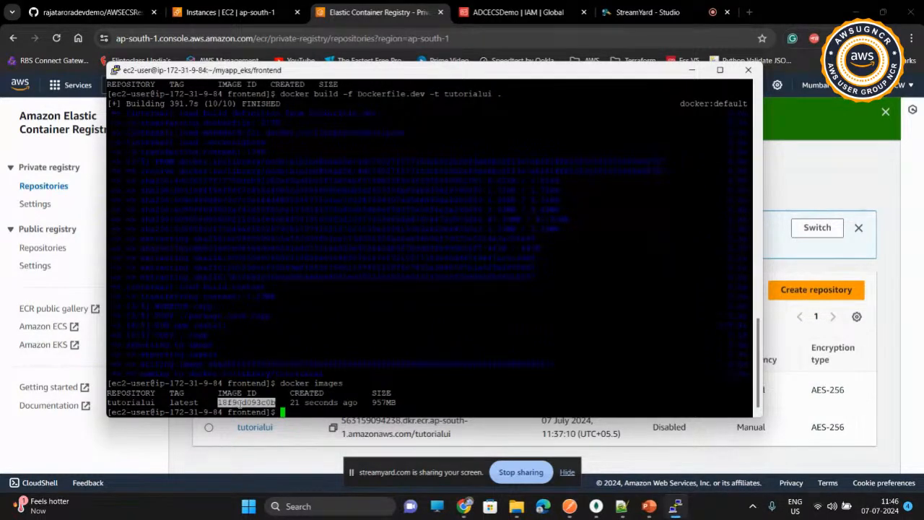
left_click(365, 305)
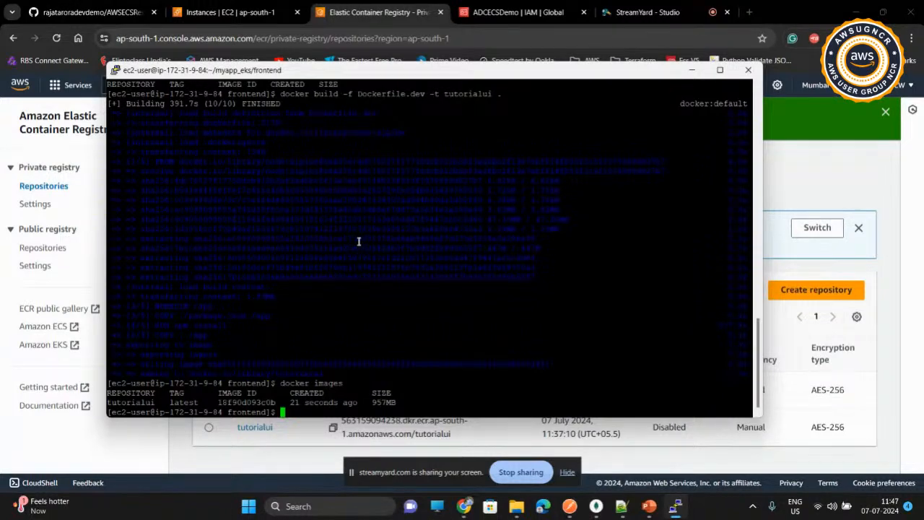
Step: Copy the API image command "docker build -t tutorialapi ." from the Notepad++ notes
left_click(622, 508)
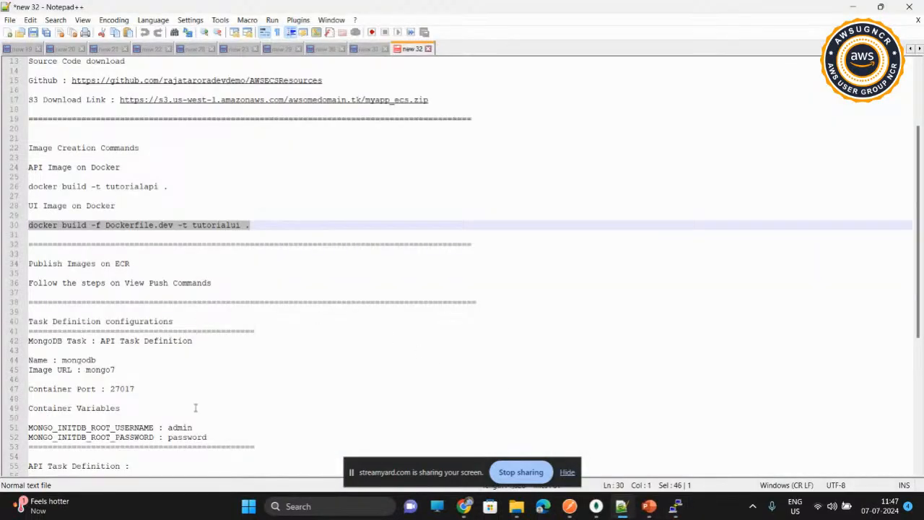
left_click_drag(171, 186, 28, 186)
right_click(41, 187)
left_click(67, 205)
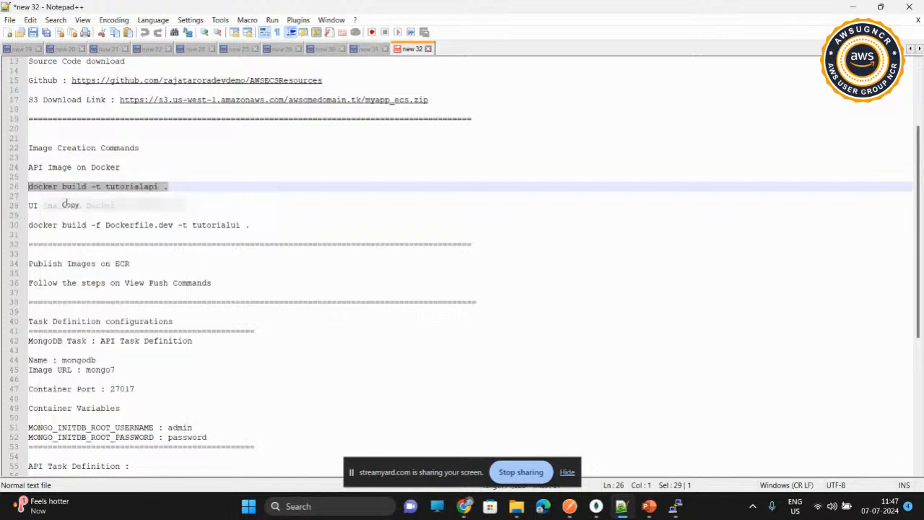
left_click(853, 7)
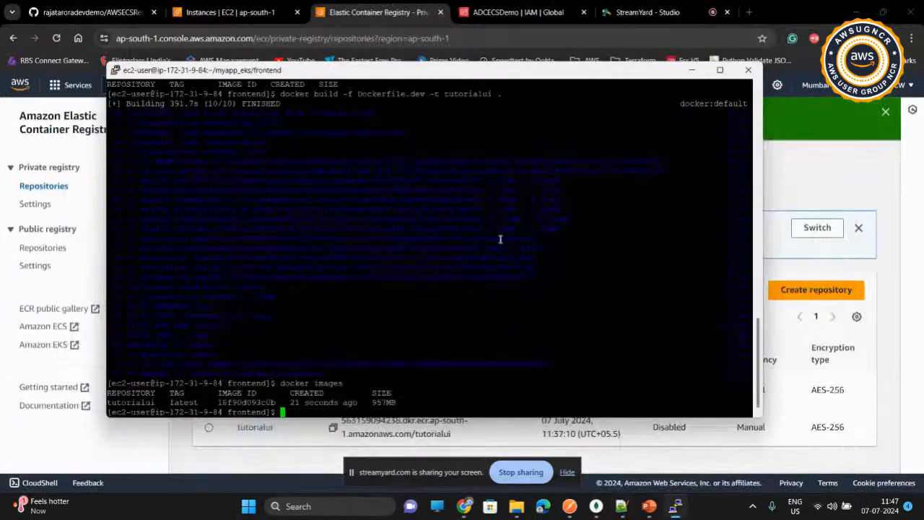
Step: Change from the frontend directory to the sibling backend directory in the terminal
type("cd ..")
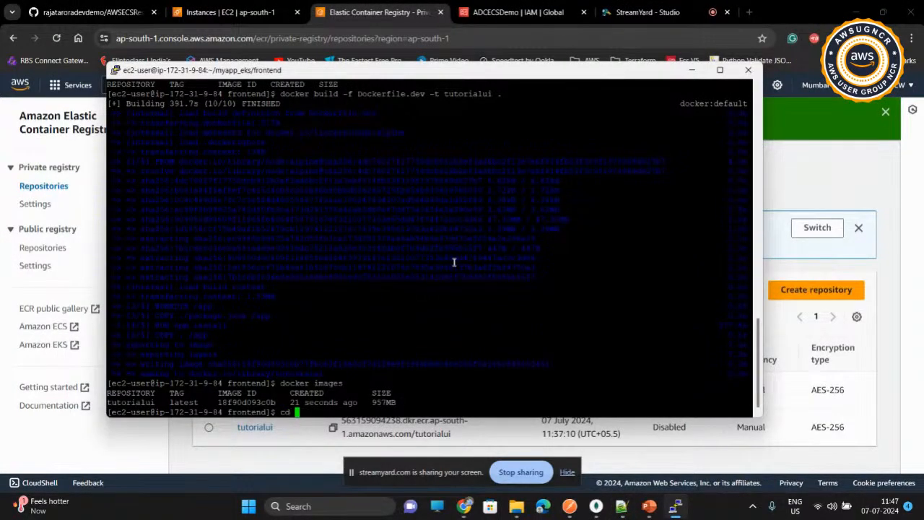
key("Return")
type("cd backend/")
key("Return")
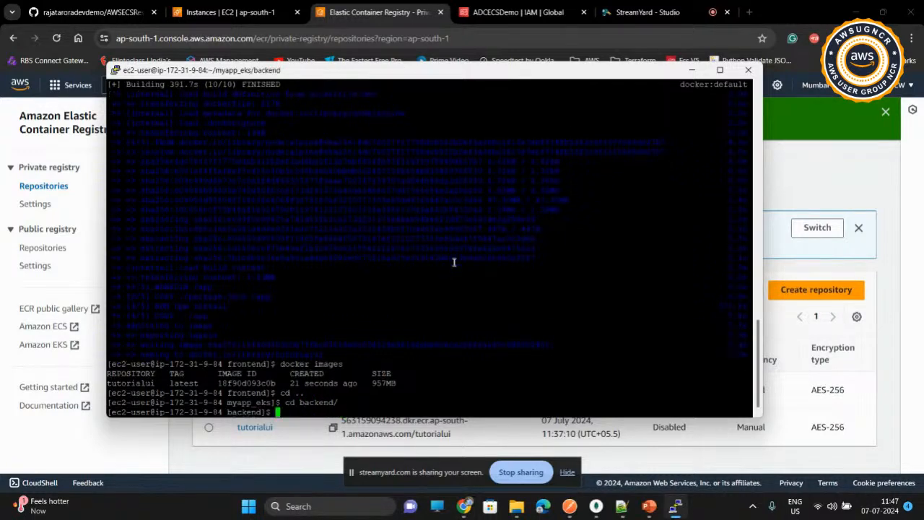
Step: Build the API image with "docker build -t tutorialapi ." and list the Docker images
right_click(444, 227)
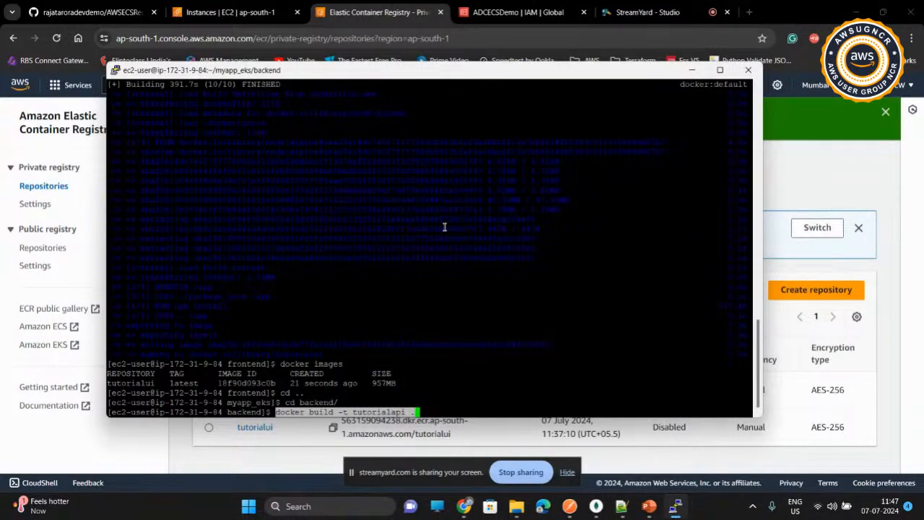
key("Return")
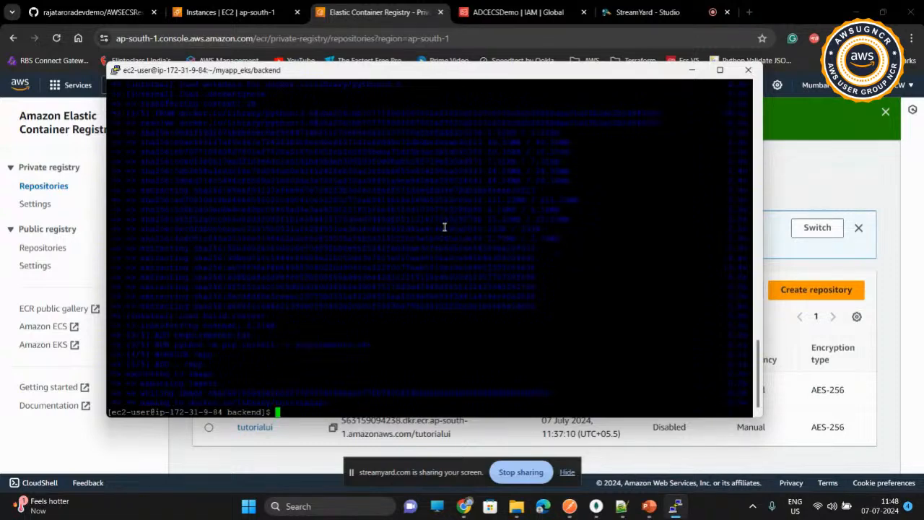
type("docker images")
key("Return")
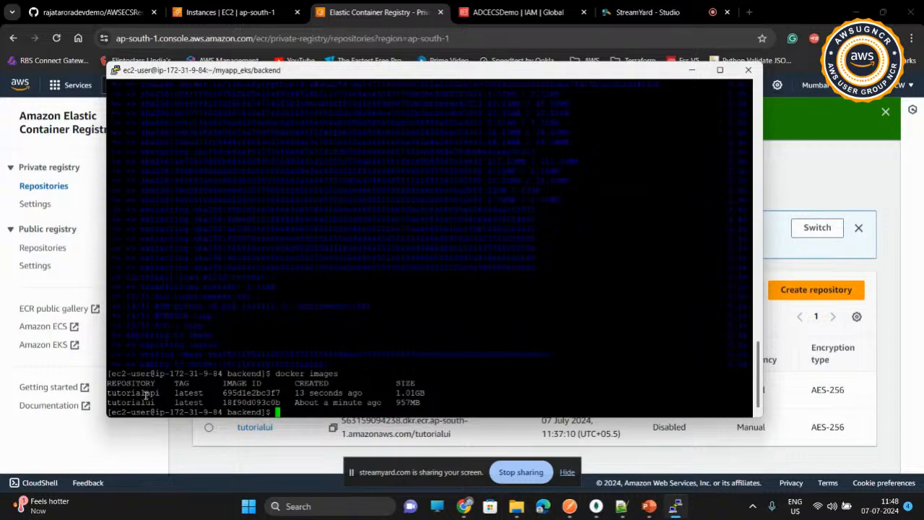
Step: Open the tutorialapi repository in Elastic Container Registry in the browser and display its macOS / Linux push commands
left_click(368, 15)
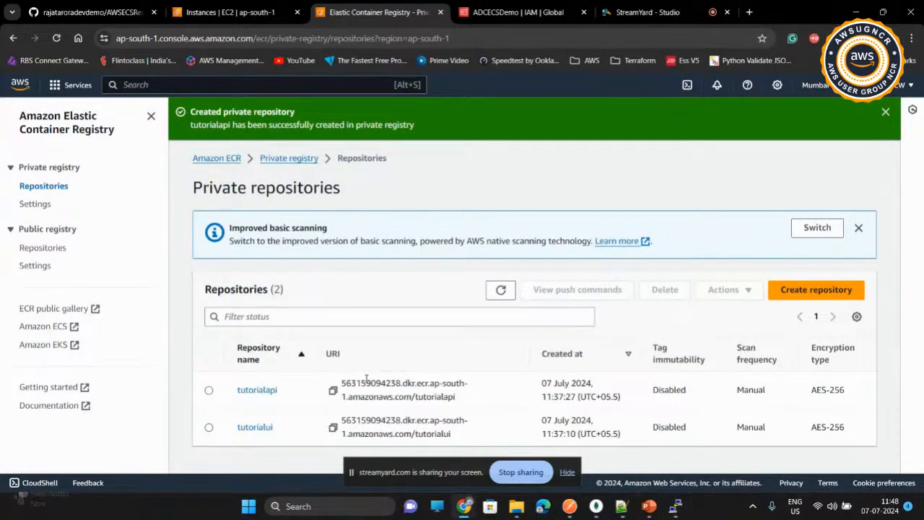
left_click(259, 390)
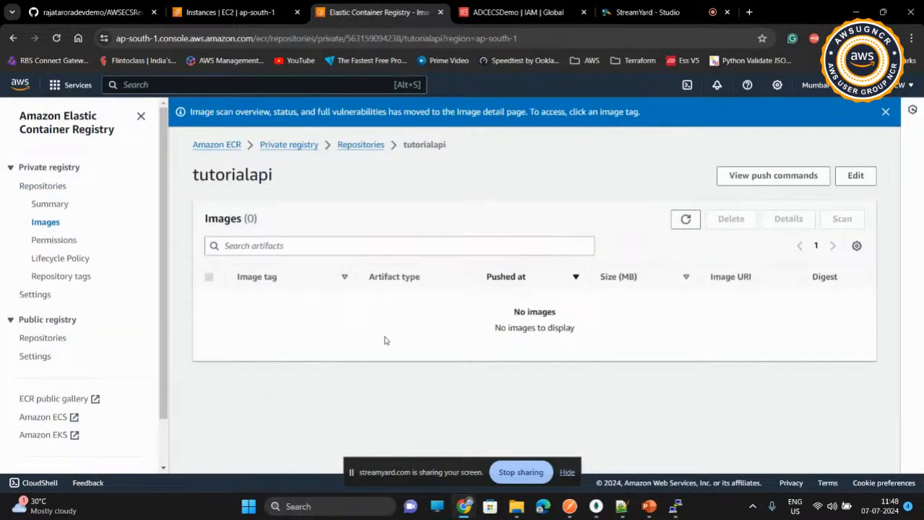
left_click(751, 178)
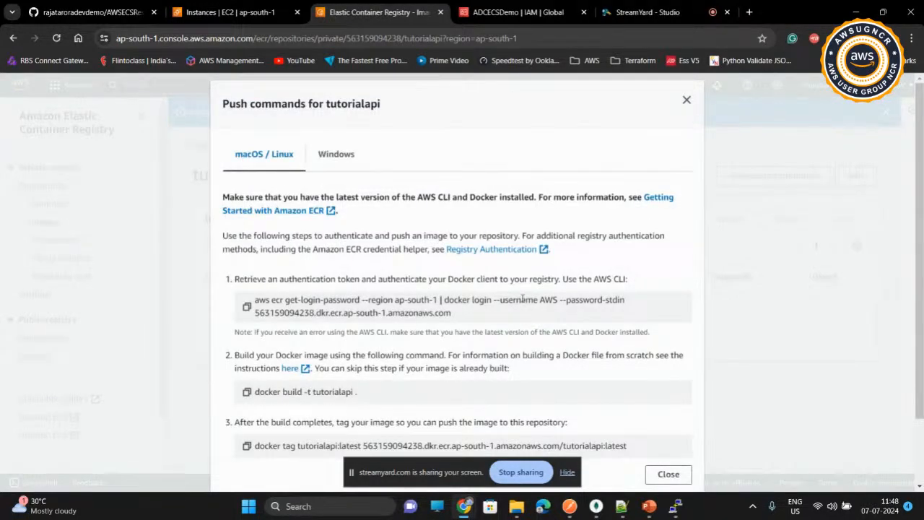
scroll(522, 299, "down", 1)
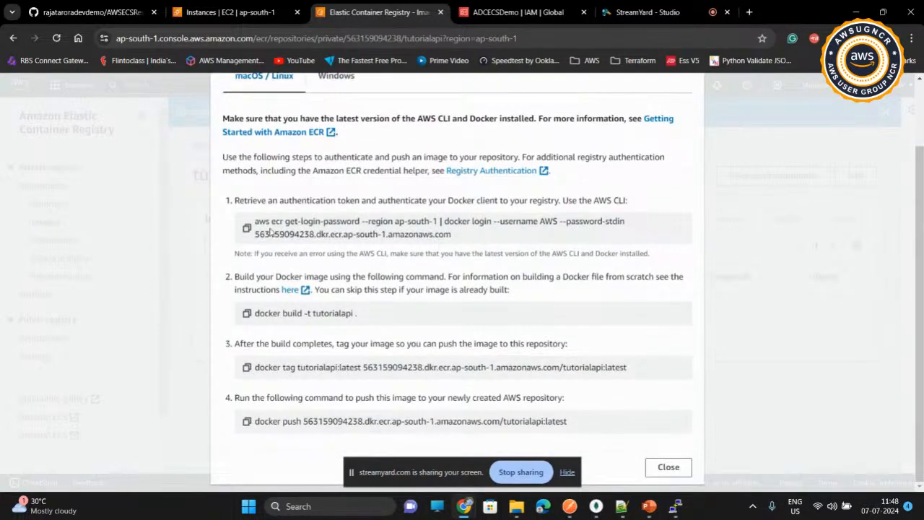
Step: Copy the aws ecr get-login-password command for region ap-south-1 and run it in the terminal to authenticate Docker
left_click(246, 228)
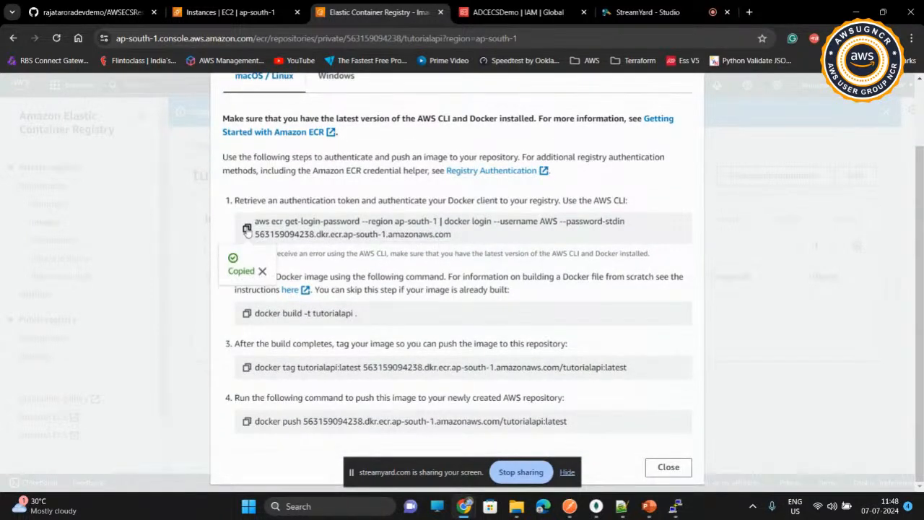
left_click(675, 507)
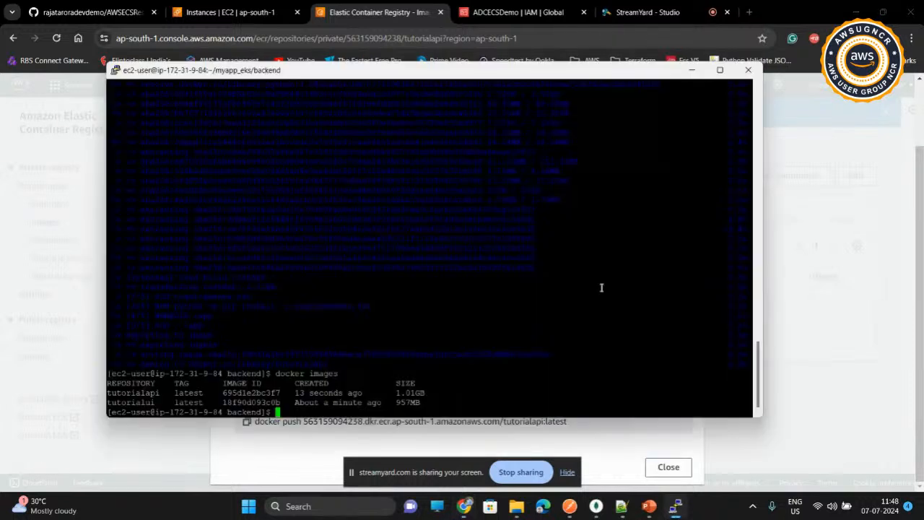
right_click(468, 169)
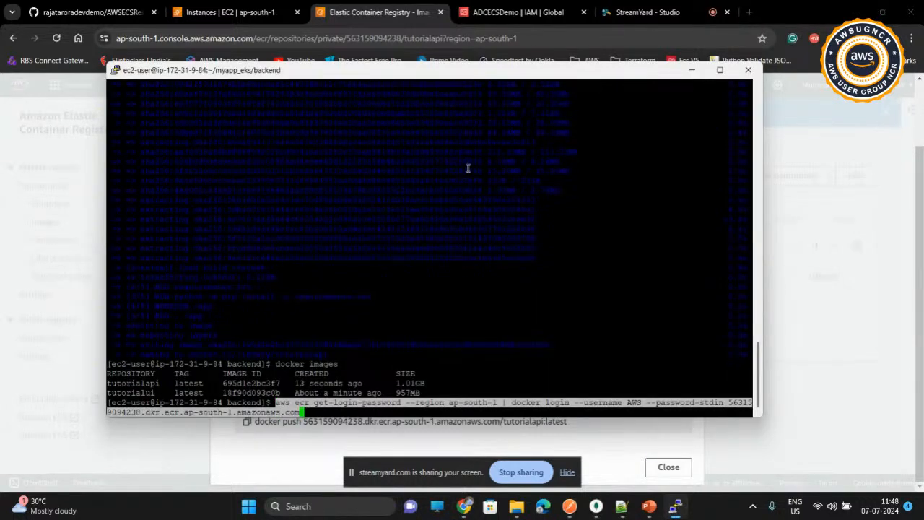
key("Return")
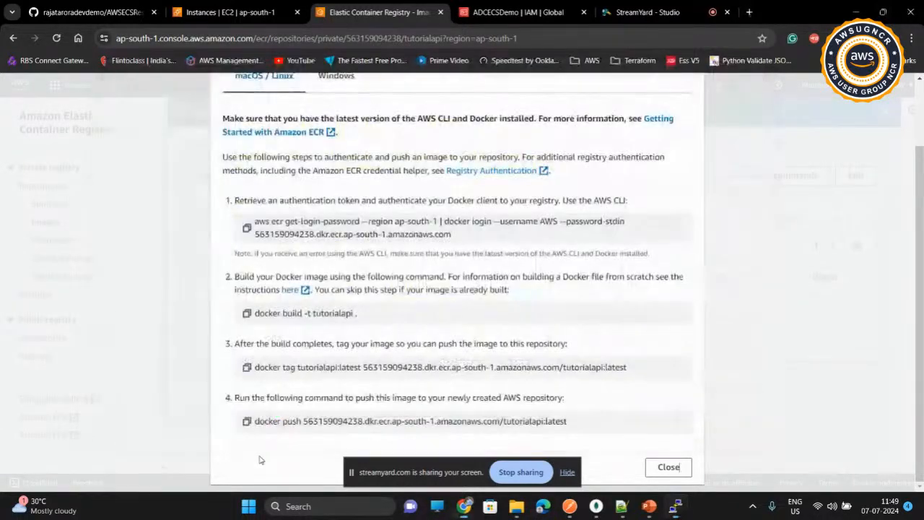
Step: Tag tutorialapi:latest for the ECR repository in the terminal using the copied docker tag command, with 1.0.0 as the target tag
left_click(261, 458)
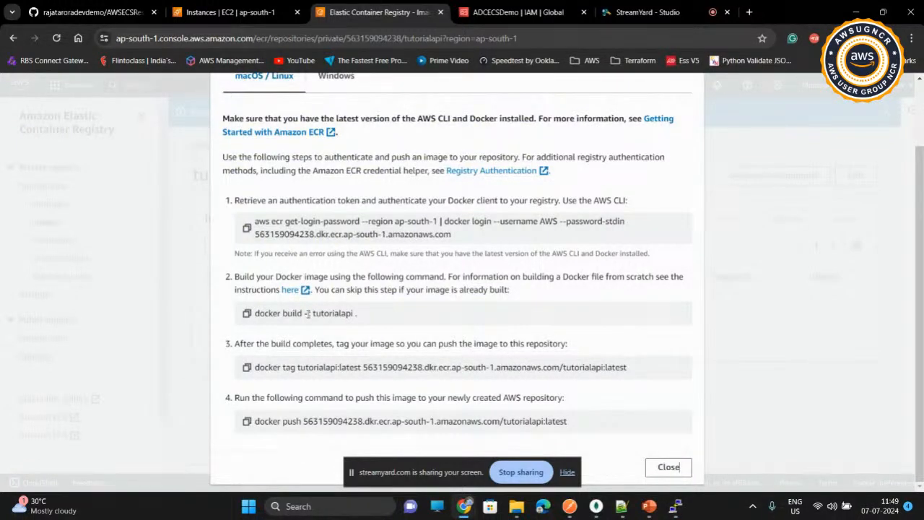
left_click(247, 368)
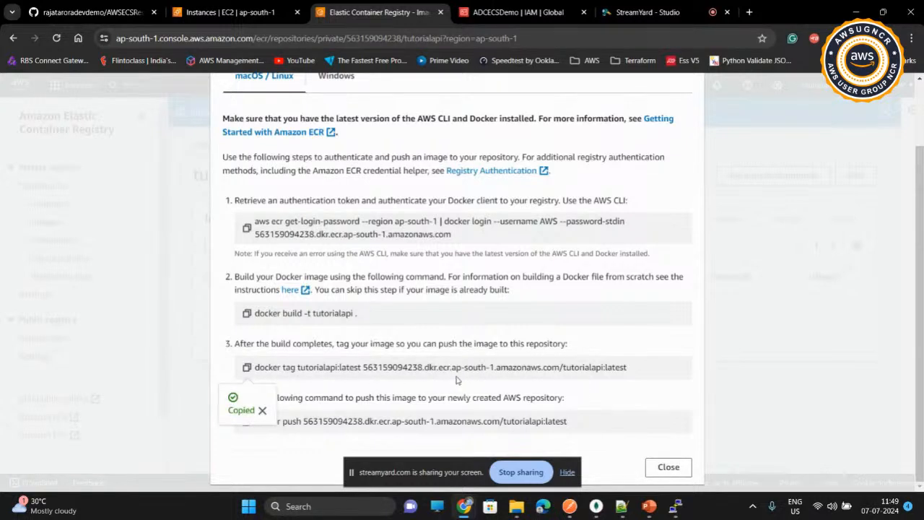
left_click(676, 506)
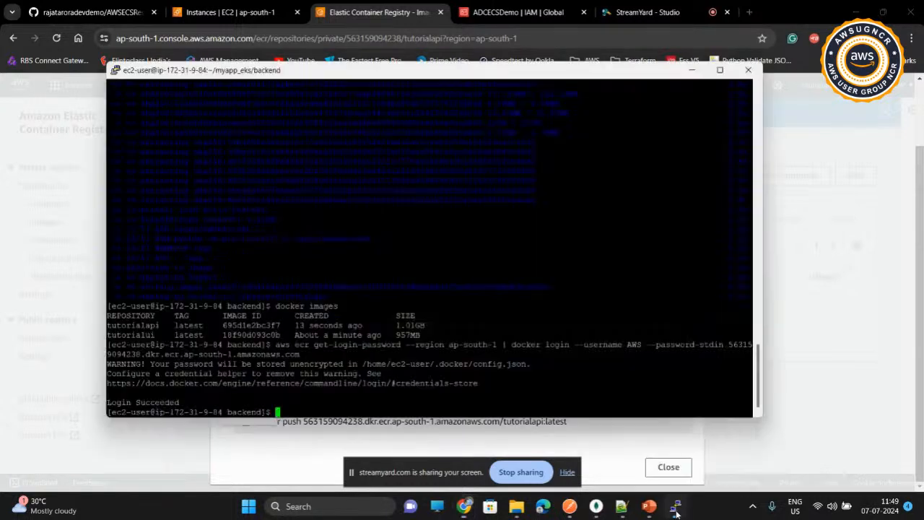
right_click(368, 251)
key("Return")
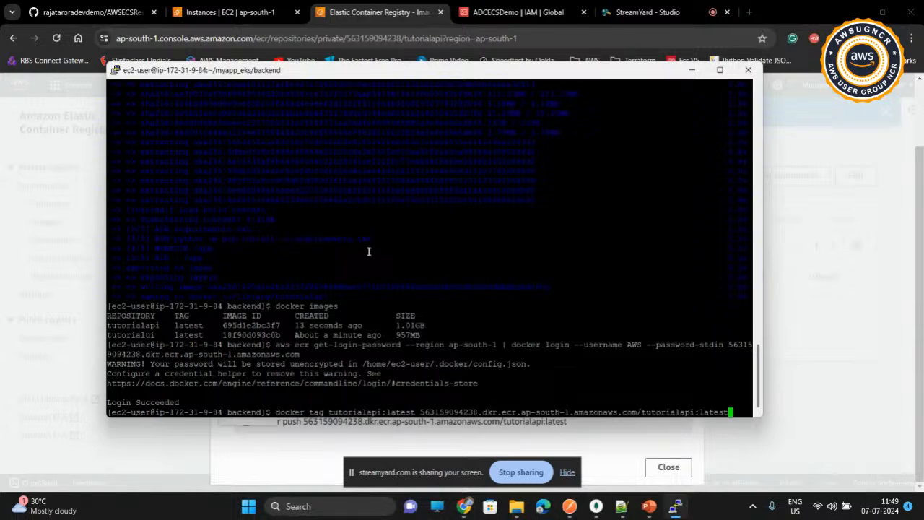
key("BackSpace")
key("BackSpace")
key("BackSpace")
key("BackSpace")
key("BackSpace")
key("BackSpace")
type("1.0.0")
key("Return")
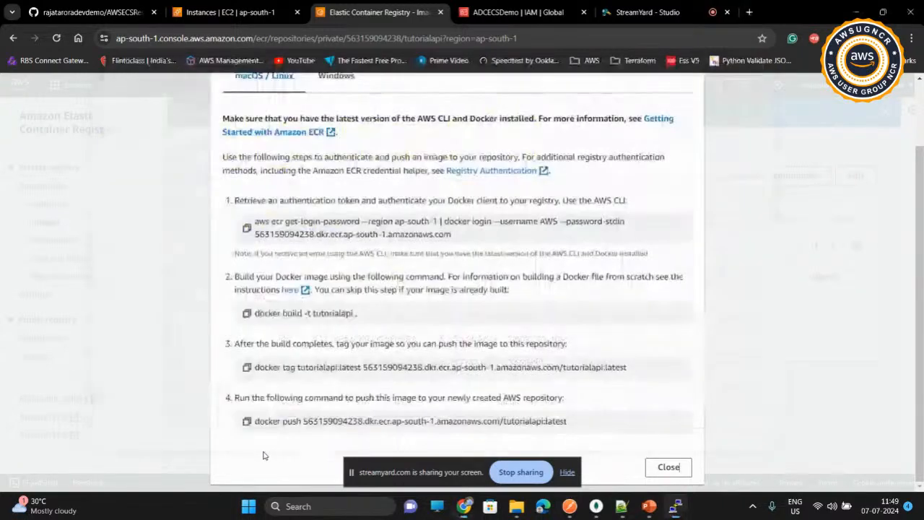
Step: Push the tutorialapi image with tag 1.0.0 to ECR using the copied docker push command, and refresh the repository's image list in the browser
left_click(266, 454)
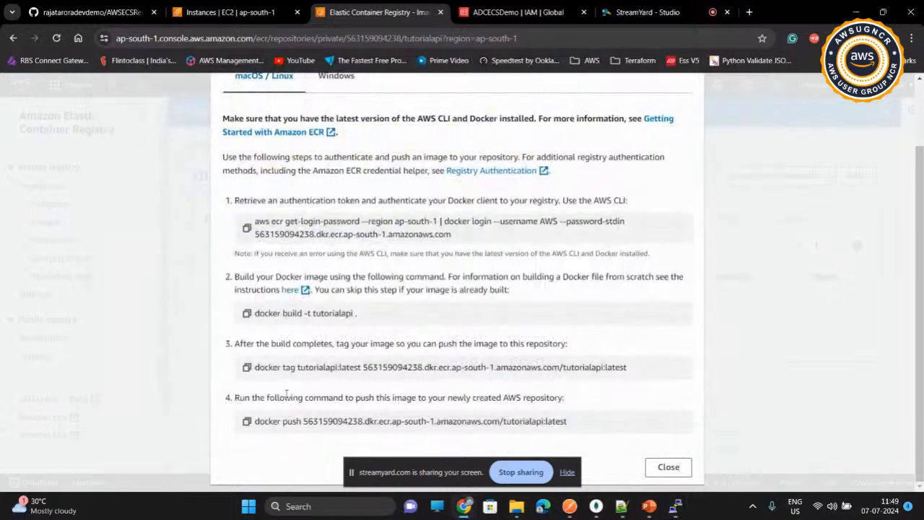
left_click(247, 421)
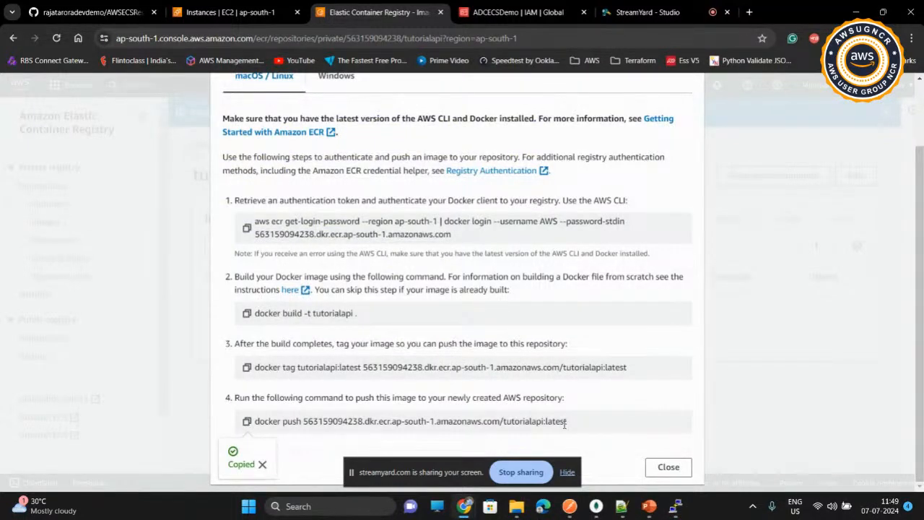
left_click(675, 506)
right_click(545, 267)
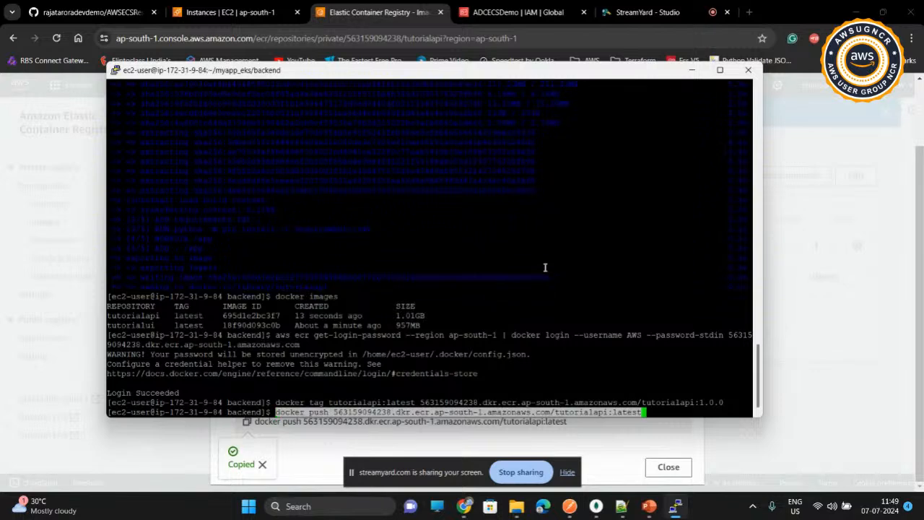
key("BackSpace")
key("BackSpace")
key("BackSpace")
key("BackSpace")
key("BackSpace")
key("BackSpace")
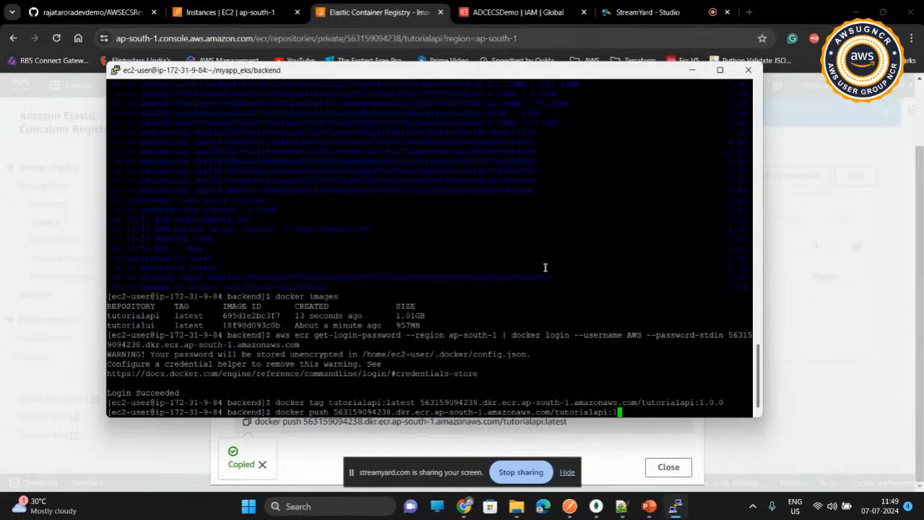
type("1.0.0")
key("Return")
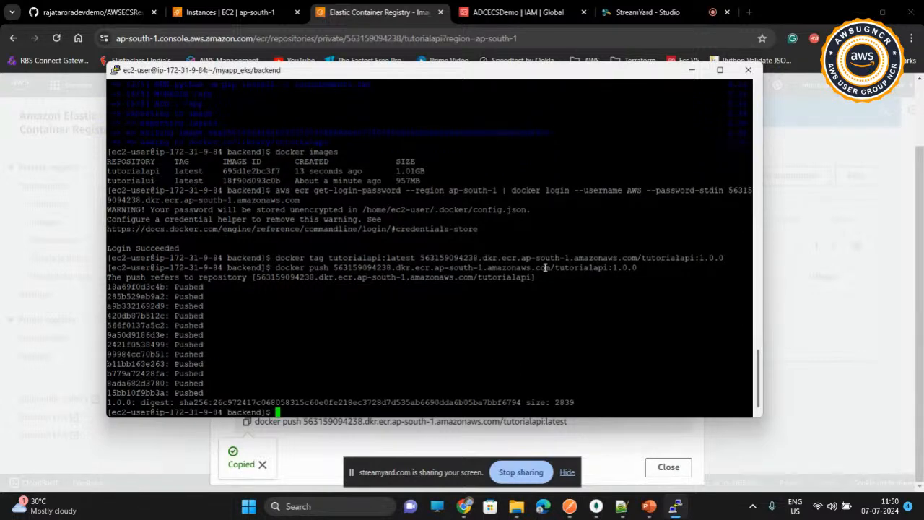
left_click(35, 336)
left_click(685, 220)
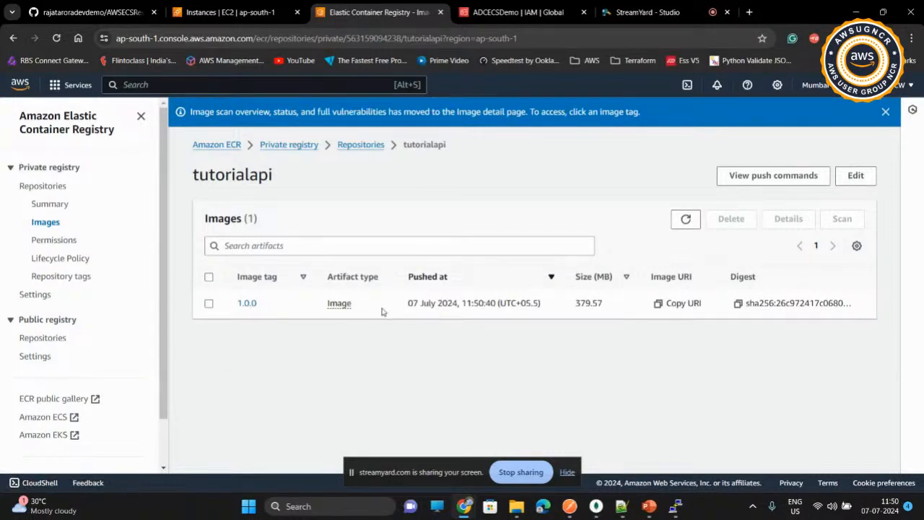
Step: Open the tutorialui repository from the private repositories list and display its macOS / Linux push commands
left_click(367, 148)
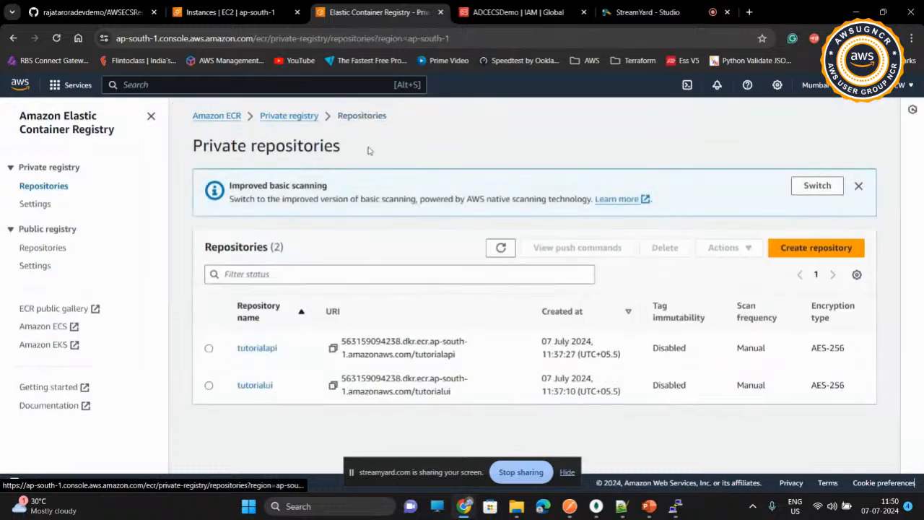
left_click(256, 385)
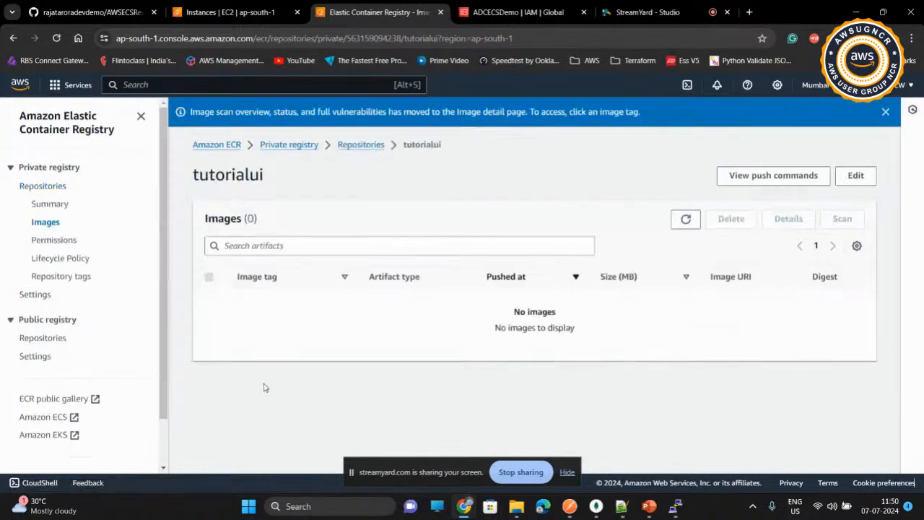
left_click(731, 179)
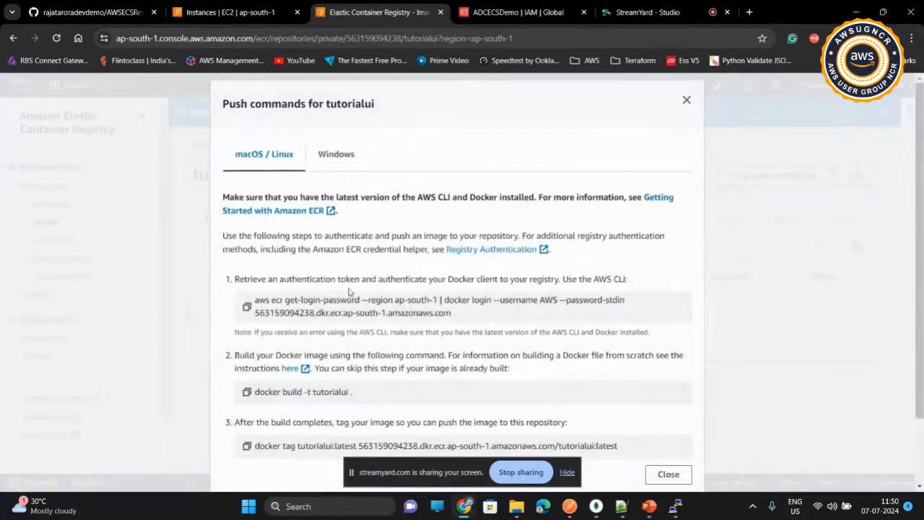
scroll(279, 311, "down", 2)
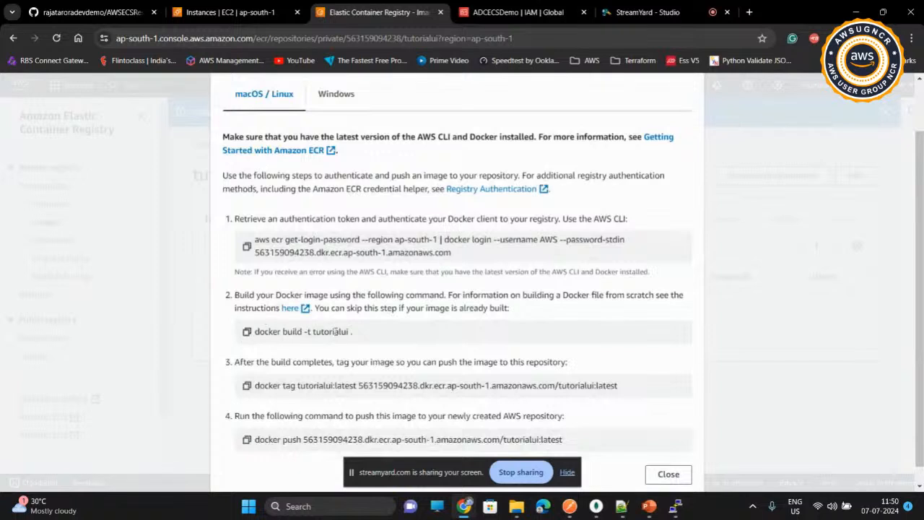
scroll(336, 332, "down", 1)
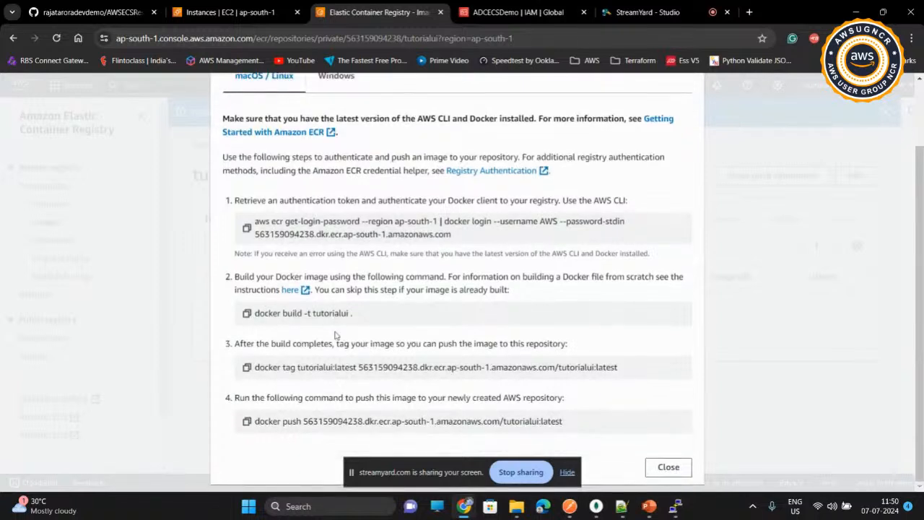
Step: Tag tutorialui:latest for its ECR repository in the terminal using the copied docker tag command, with 1.0.0 as the target tag
left_click(246, 368)
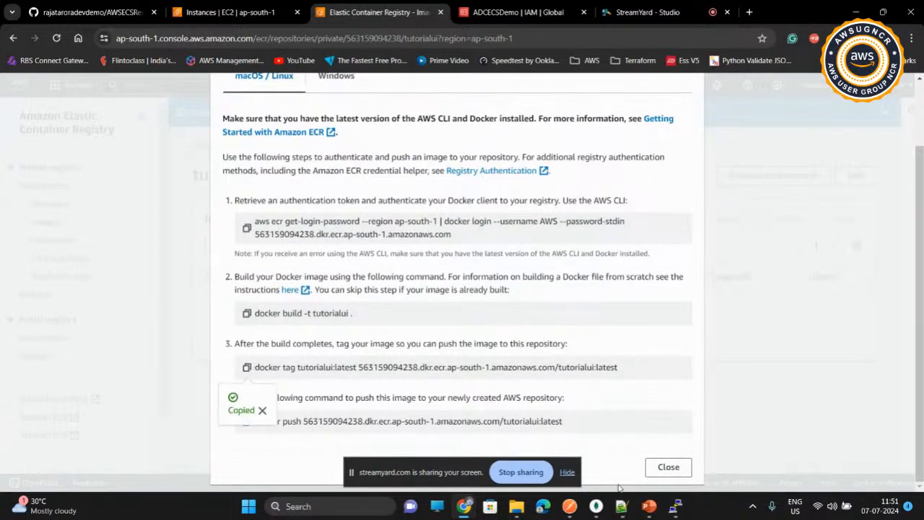
left_click(675, 507)
right_click(396, 252)
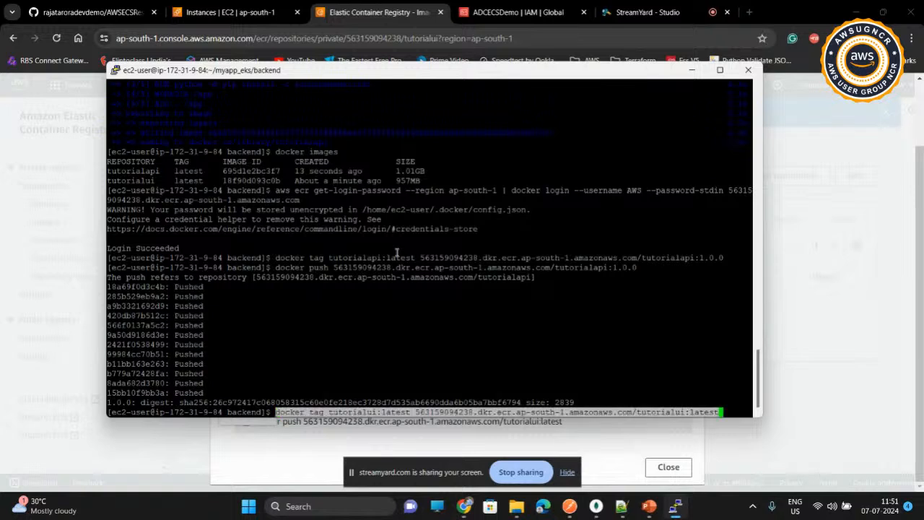
key("BackSpace")
key("BackSpace")
key("BackSpace")
key("BackSpace")
key("BackSpace")
key("BackSpace")
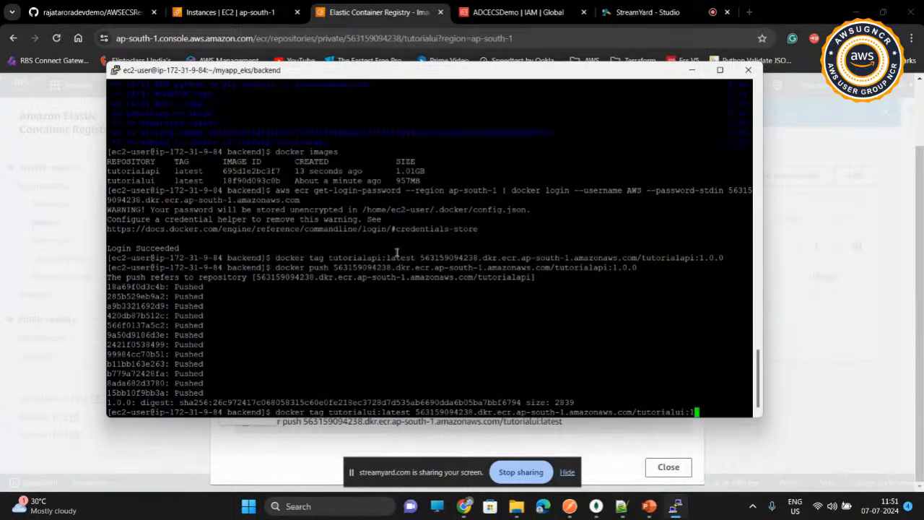
type("1.0.0")
key("Return")
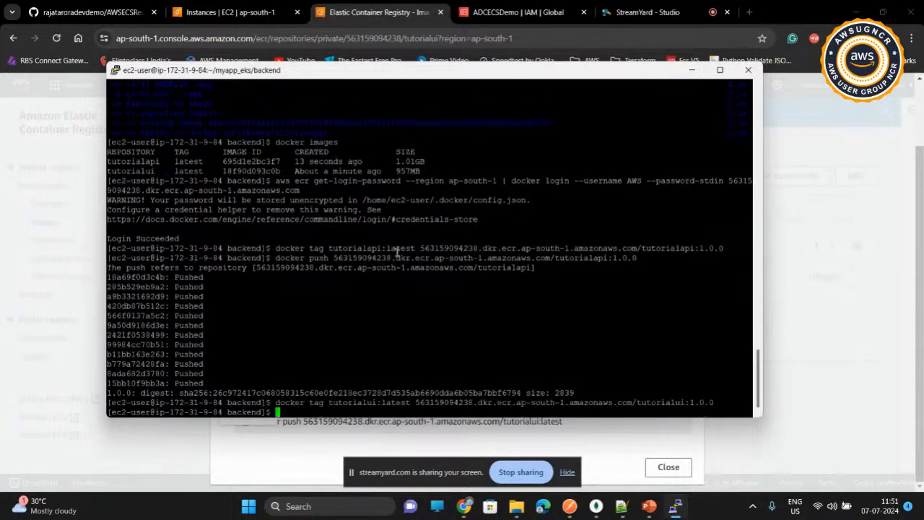
Step: Copy the docker push command for tutorialui and run it in the terminal with the tag changed to 1.0.0
left_click(265, 457)
left_click(247, 421)
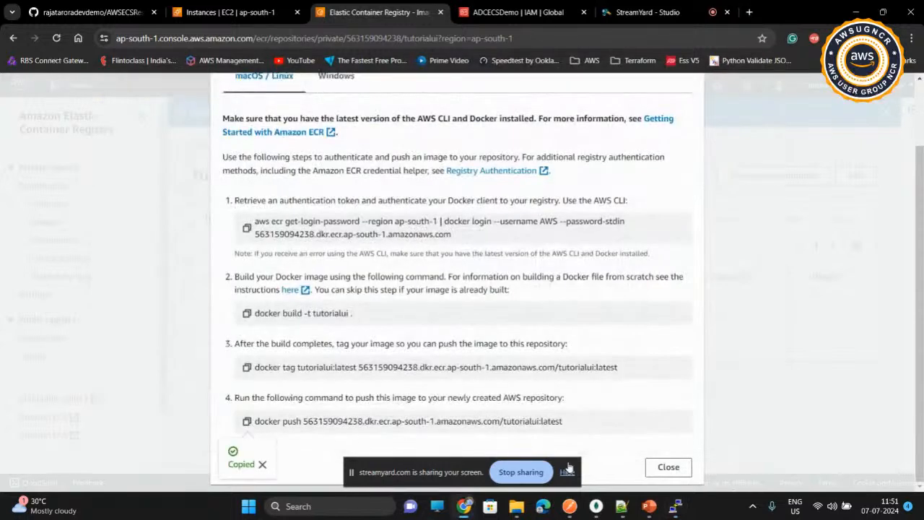
left_click(675, 506)
right_click(432, 274)
key("BackSpace")
key("BackSpace")
key("BackSpace")
key("BackSpace")
key("BackSpace")
key("BackSpace")
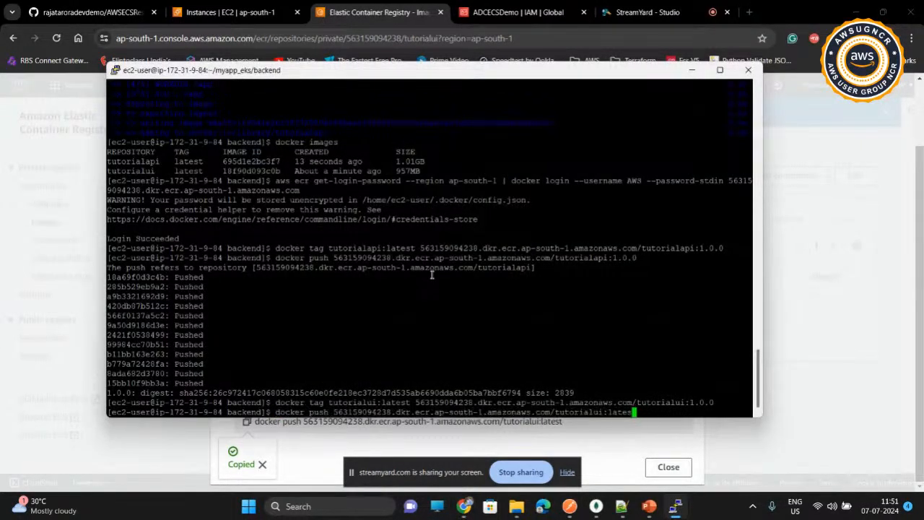
type("1.0.0")
key("Return")
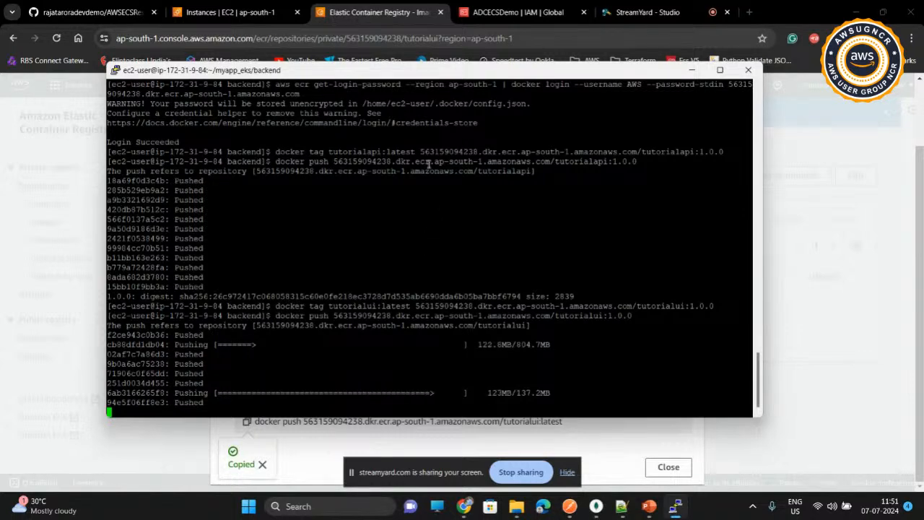
Step: Duplicate the Elastic Container Registry browser tab, search for "elastic container cluster" in it and open Elastic Container Service
right_click(367, 13)
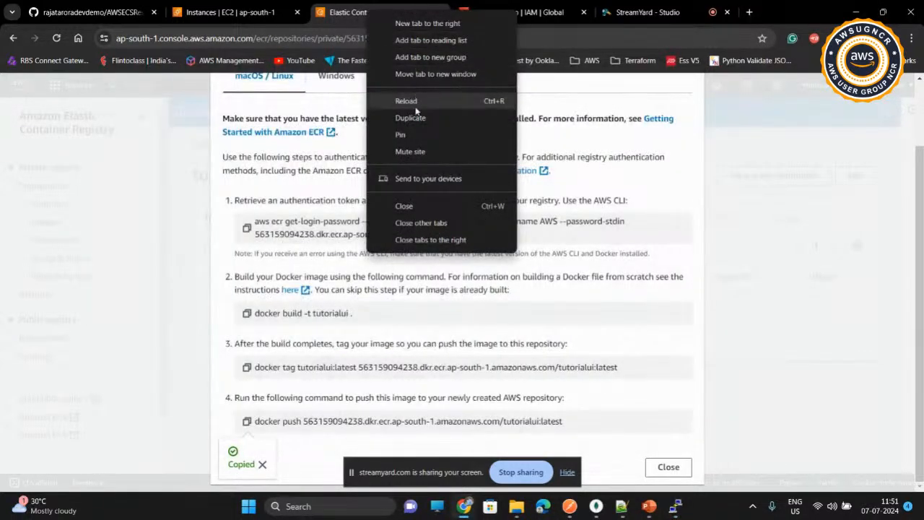
left_click(410, 118)
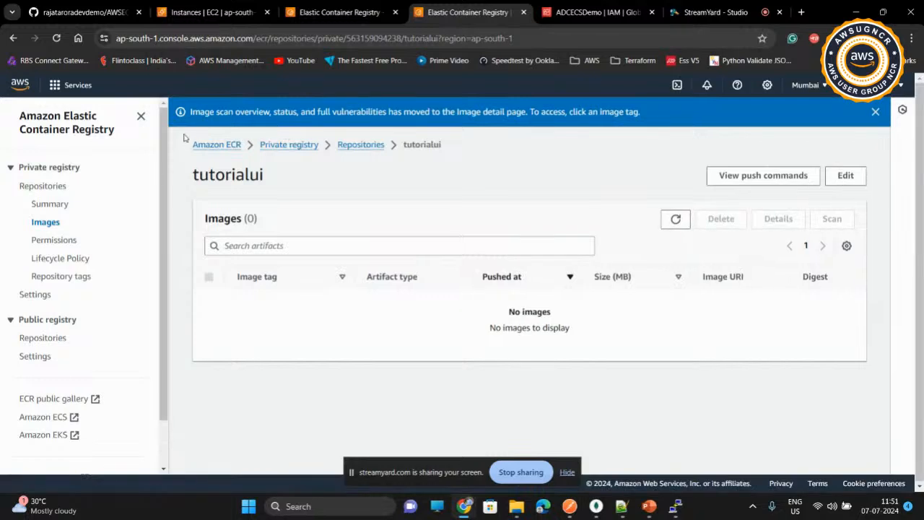
left_click(256, 87)
type("elast")
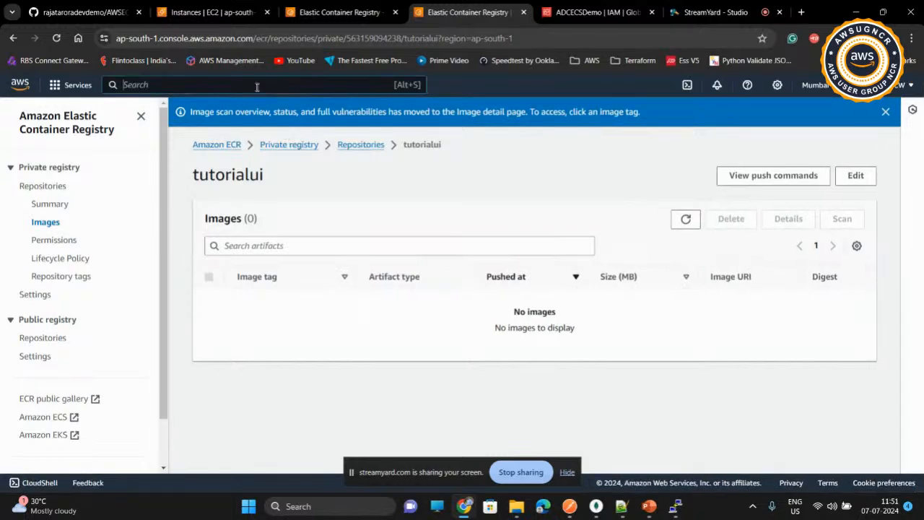
type("ic container")
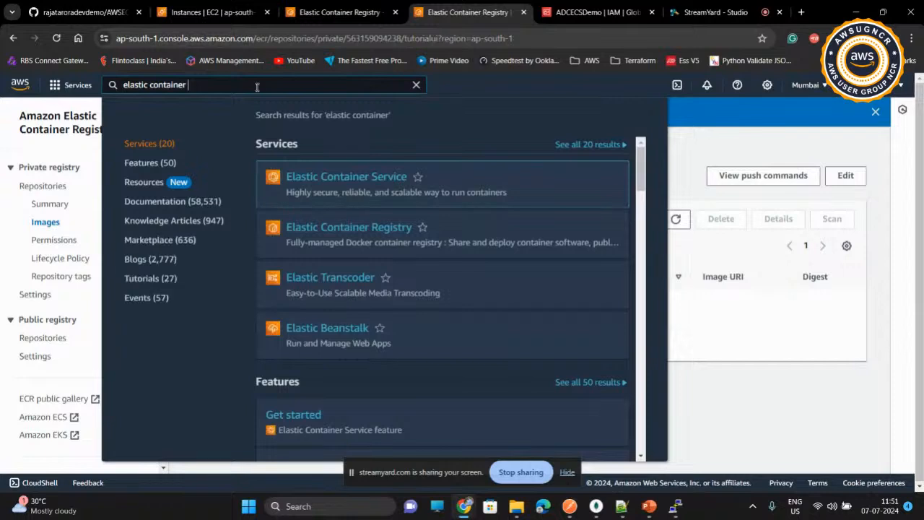
type(" cluster")
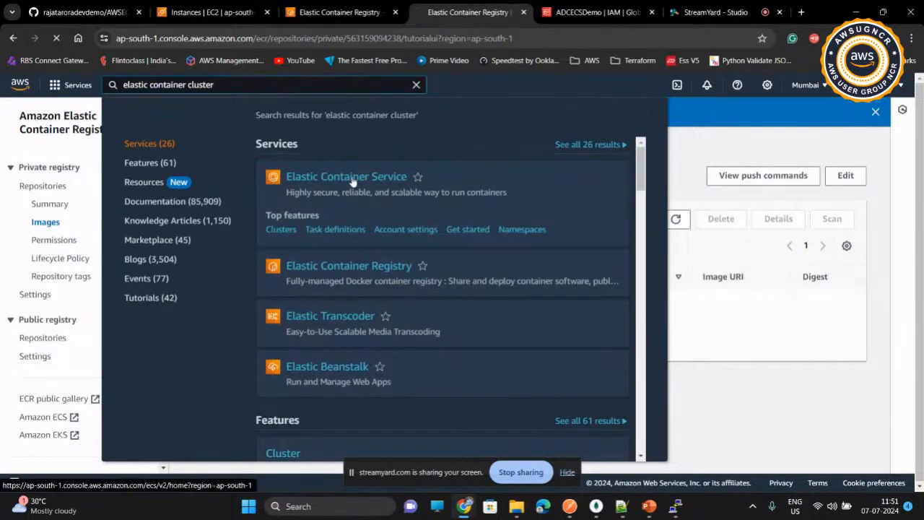
left_click(352, 179)
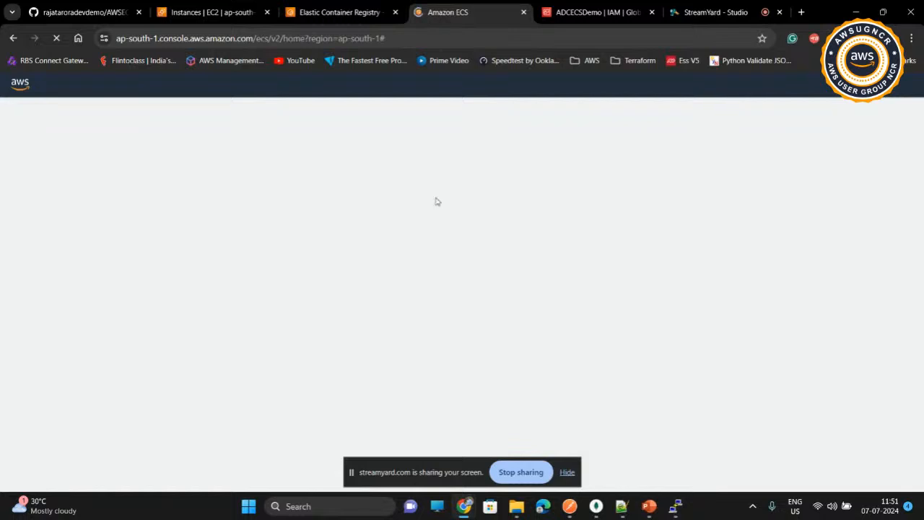
Step: Switch to the terminal and list the Docker images with "docker images"
left_click(675, 506)
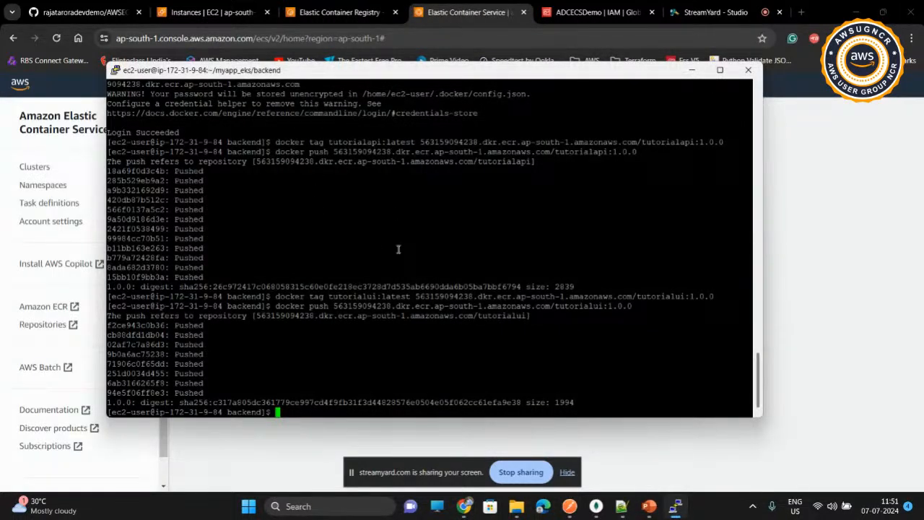
type("docker images")
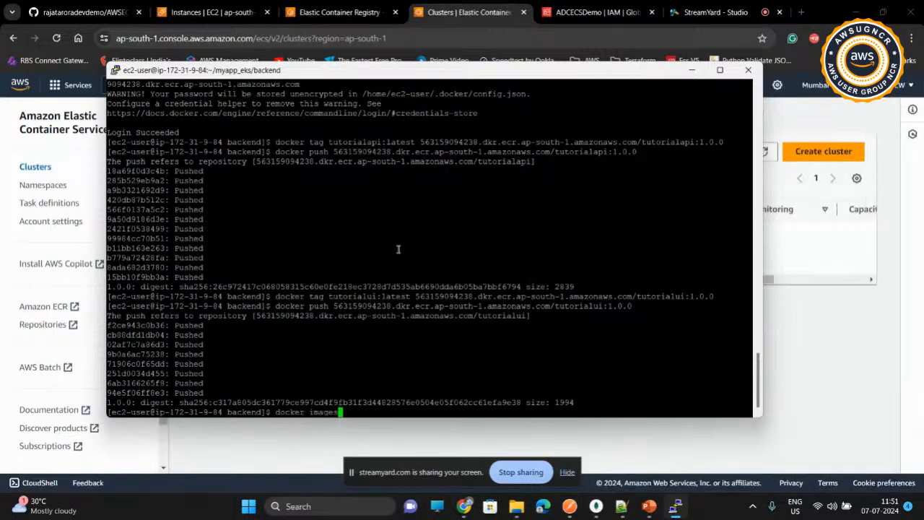
key("Return")
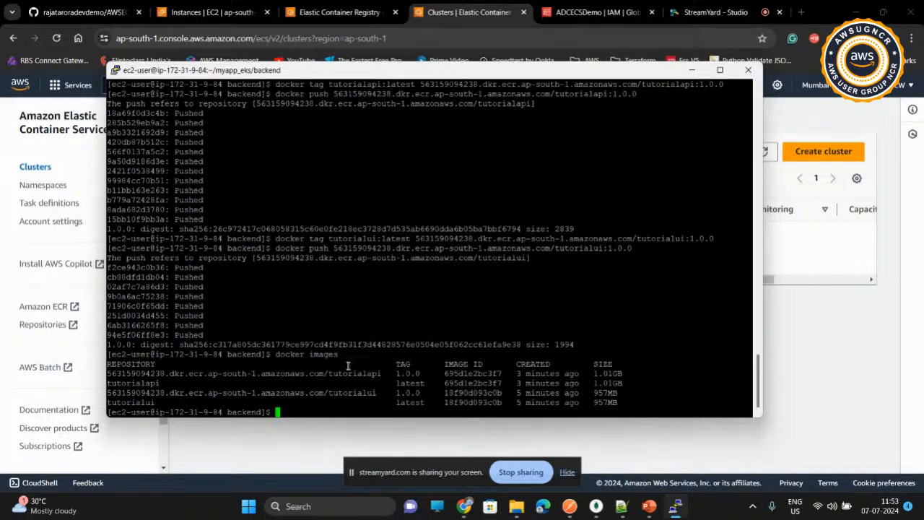
Step: Start creating an ECS cluster in the browser and name it DevCluster, keeping AWS Fargate (serverless) as the infrastructure
left_click(771, 347)
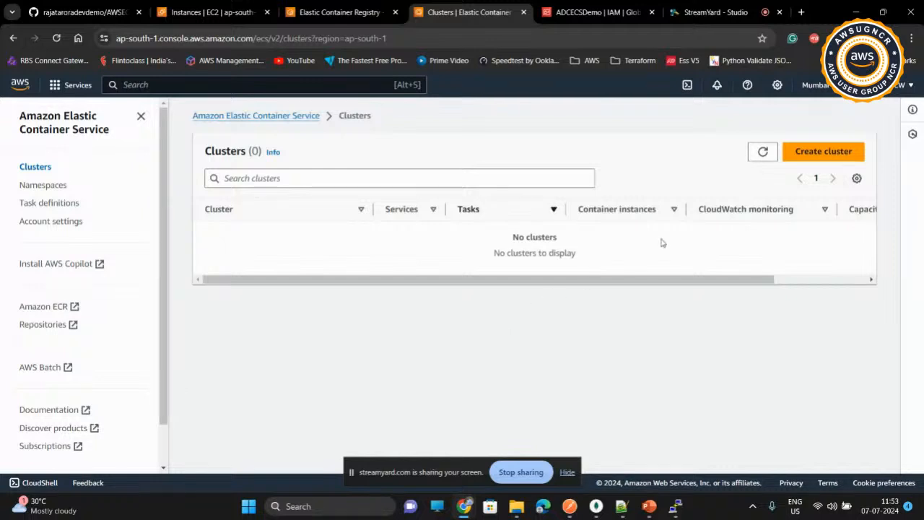
left_click(813, 150)
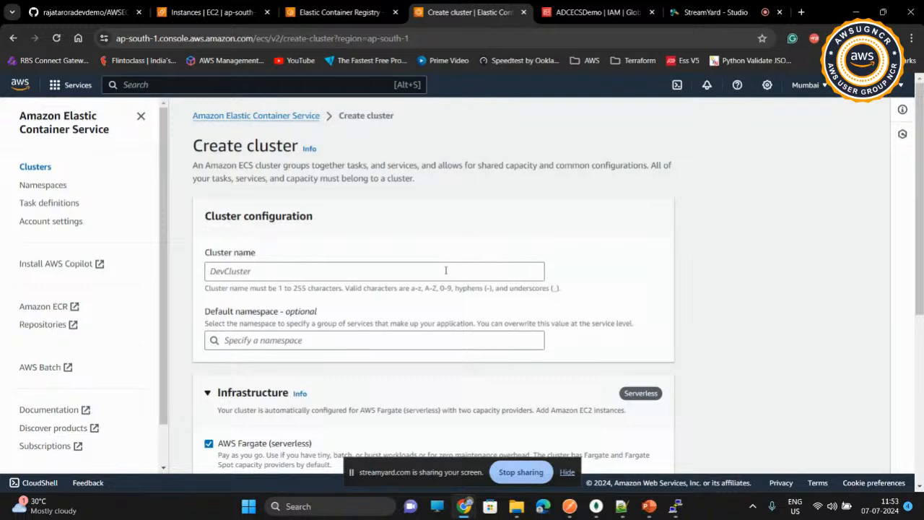
left_click(445, 270)
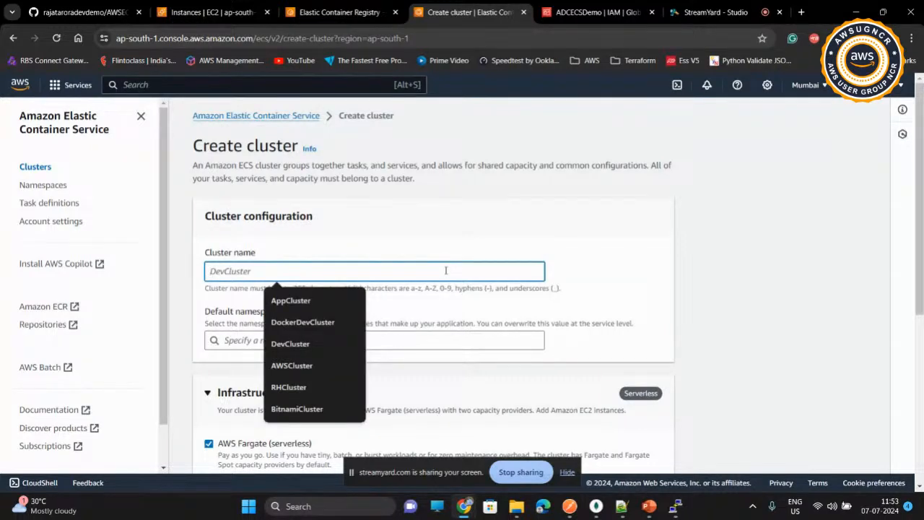
type("DevClu")
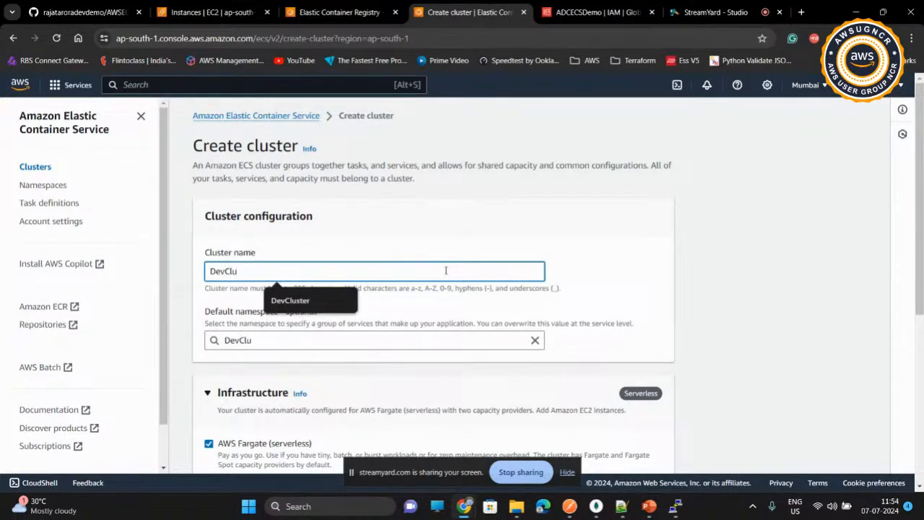
type("ster")
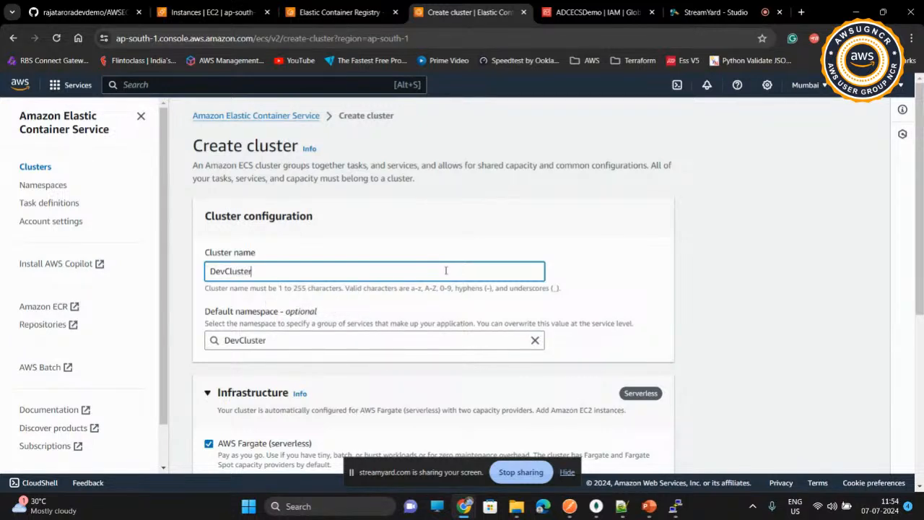
scroll(446, 271, "down", 2)
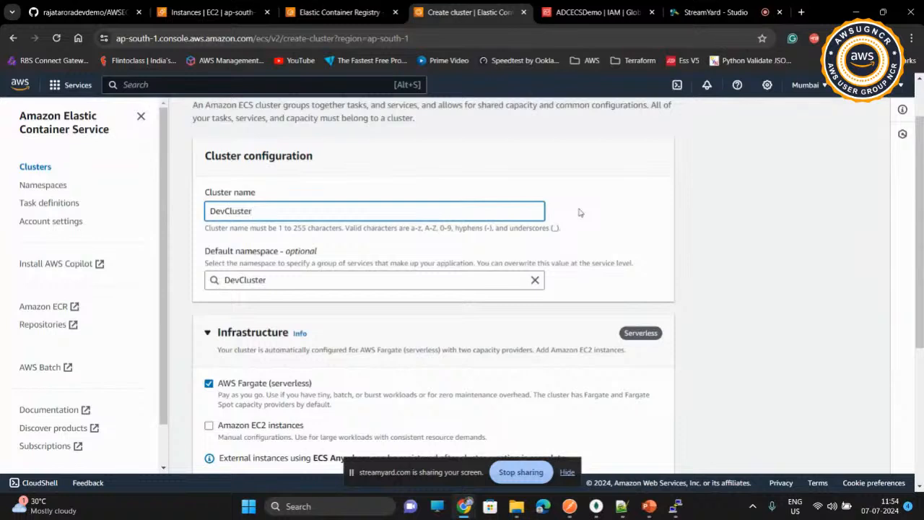
scroll(579, 213, "up", 2)
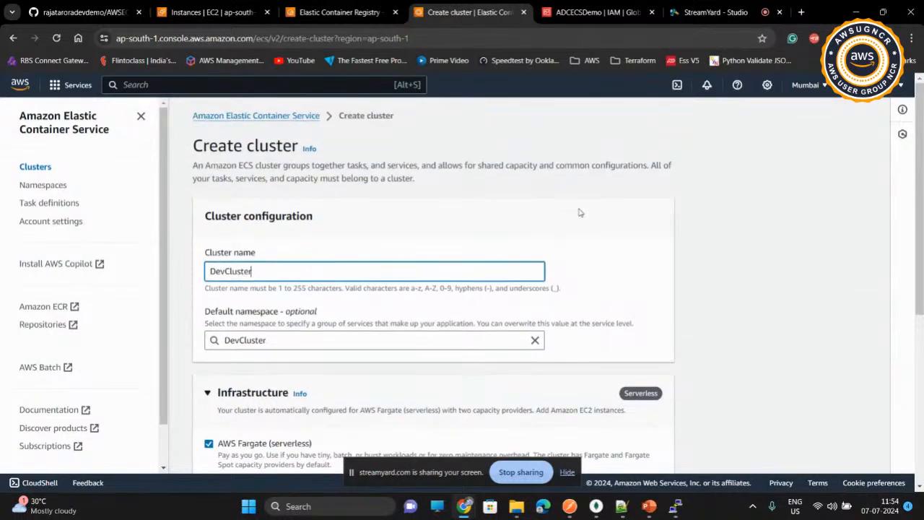
scroll(580, 213, "down", 3)
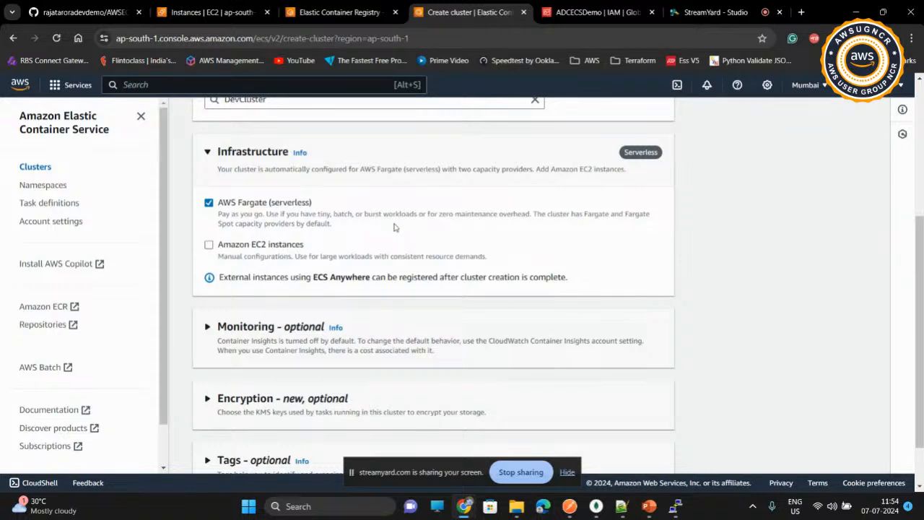
Step: Create the DevCluster cluster, leaving the monitoring, encryption and tags sections at their defaults
scroll(419, 228, "down", 1)
scroll(419, 228, "down", 1)
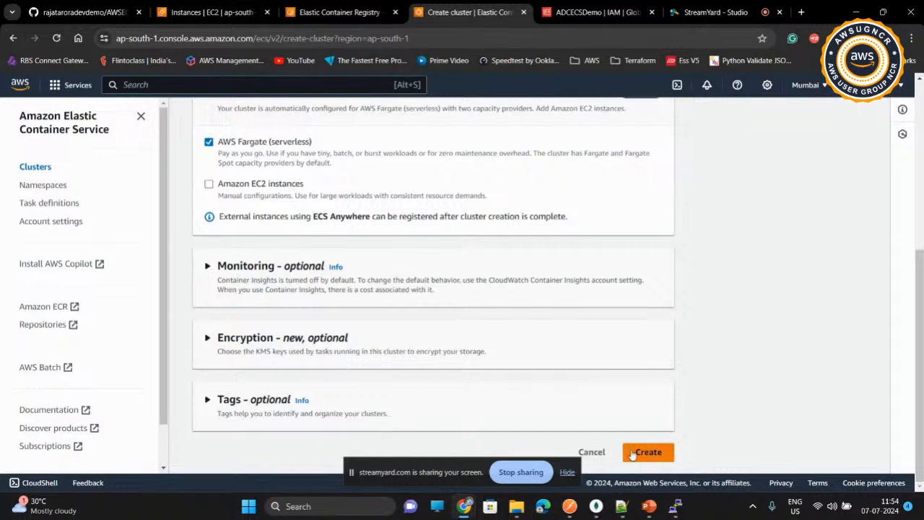
left_click(661, 460)
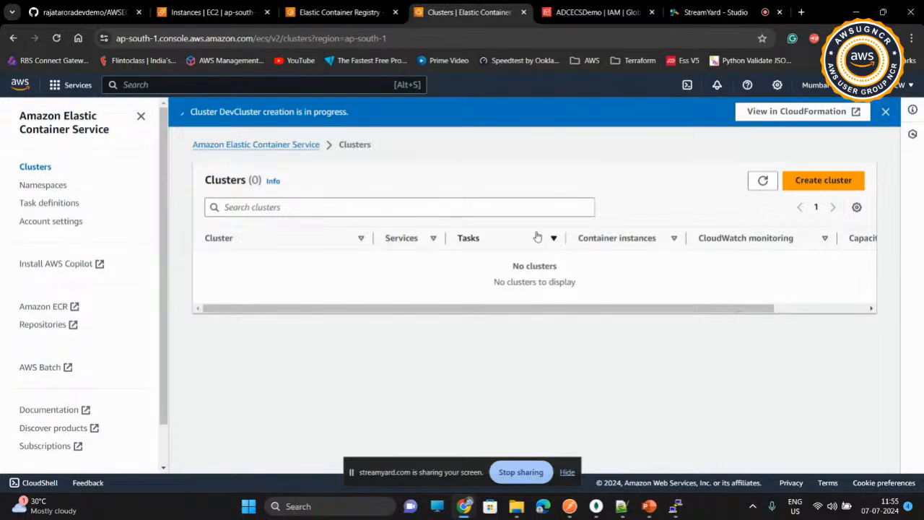
left_click(707, 20)
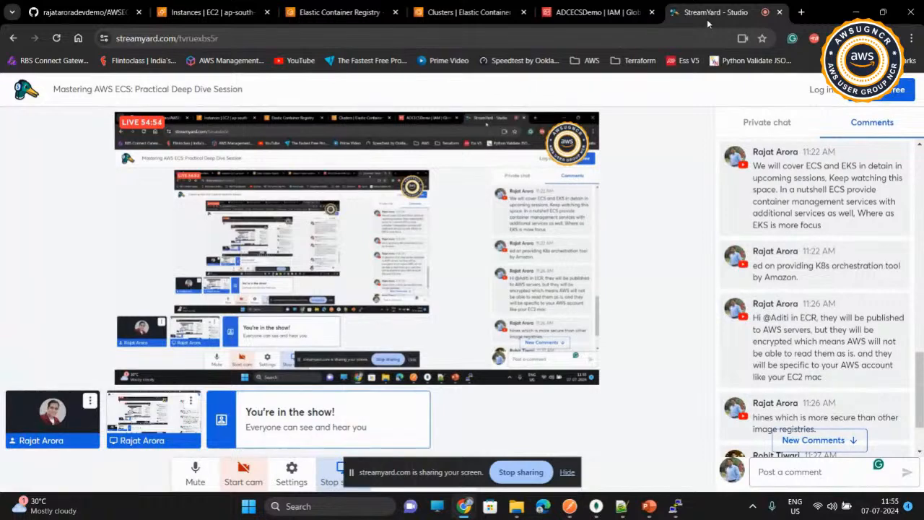
left_click(365, 17)
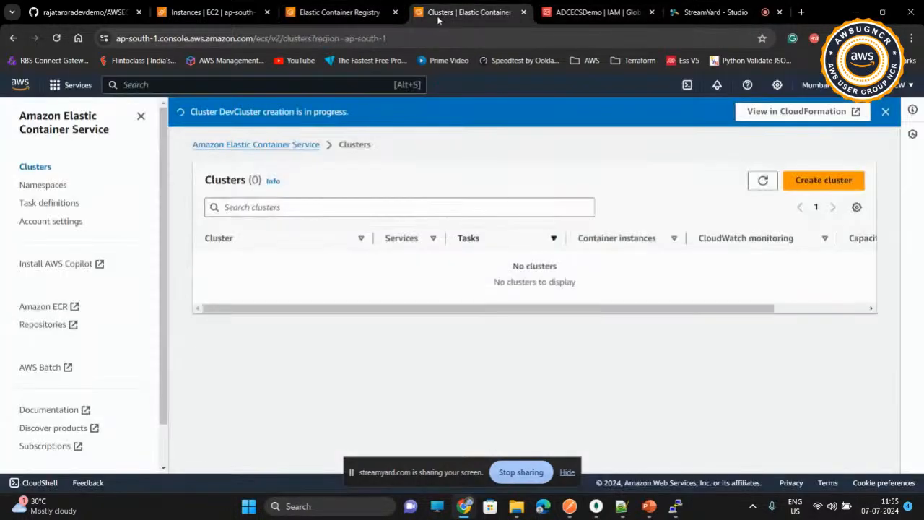
left_click(438, 18)
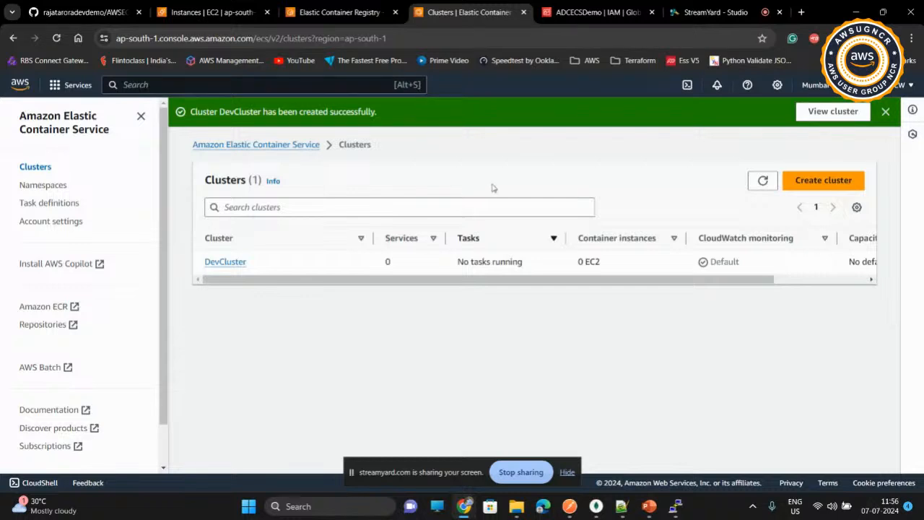
Step: Refresh the cluster list and open DevCluster to review its overview and services
left_click(755, 180)
left_click(227, 263)
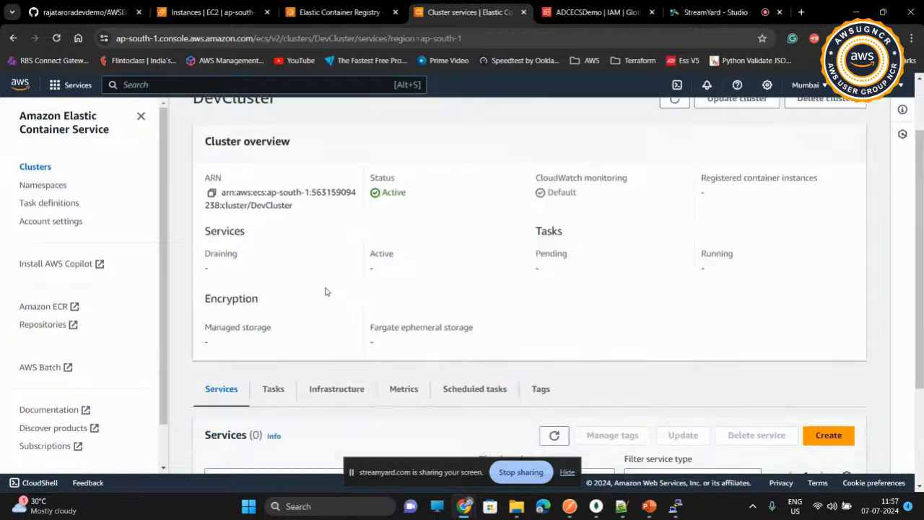
scroll(325, 291, "down", 3)
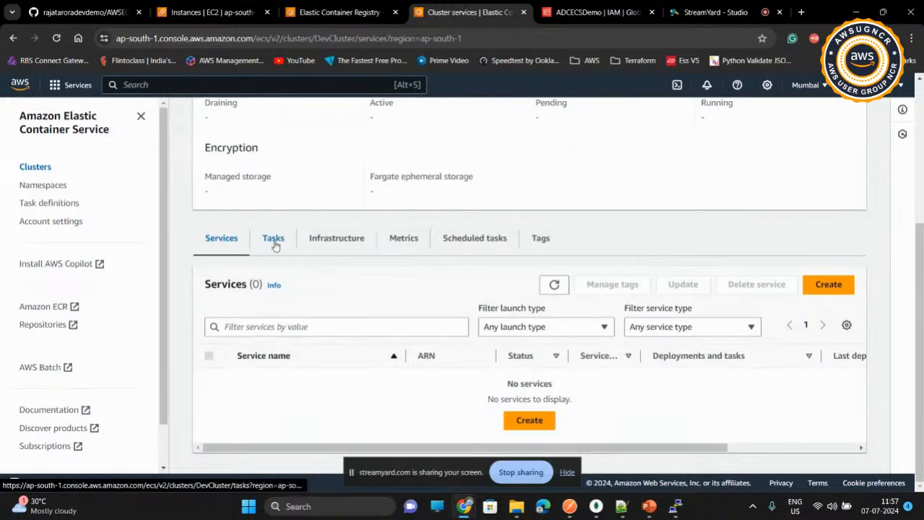
Step: Go to the ECS task definitions and start creating a new one with the form rather than JSON
left_click(62, 209)
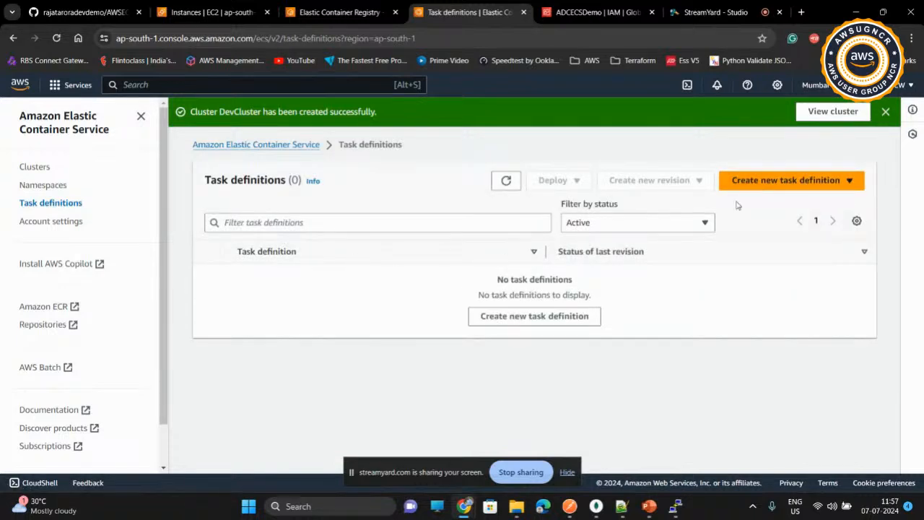
left_click(788, 183)
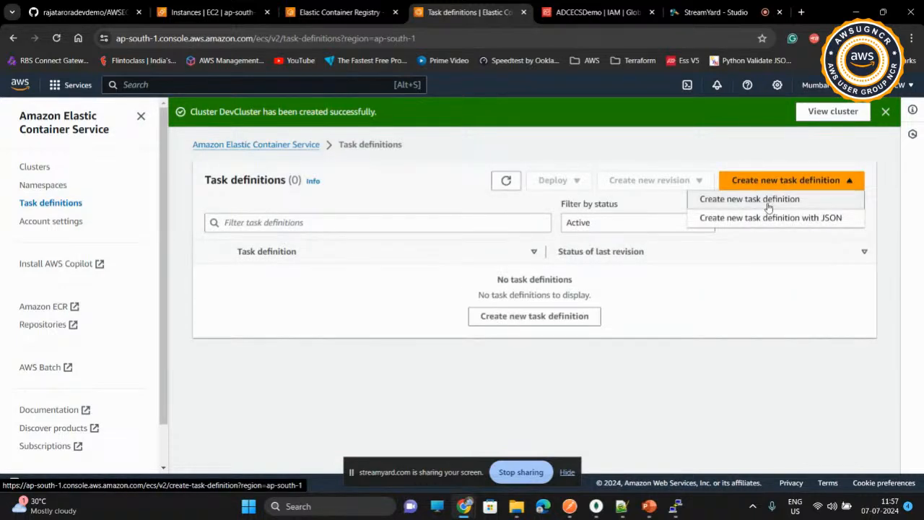
left_click(768, 203)
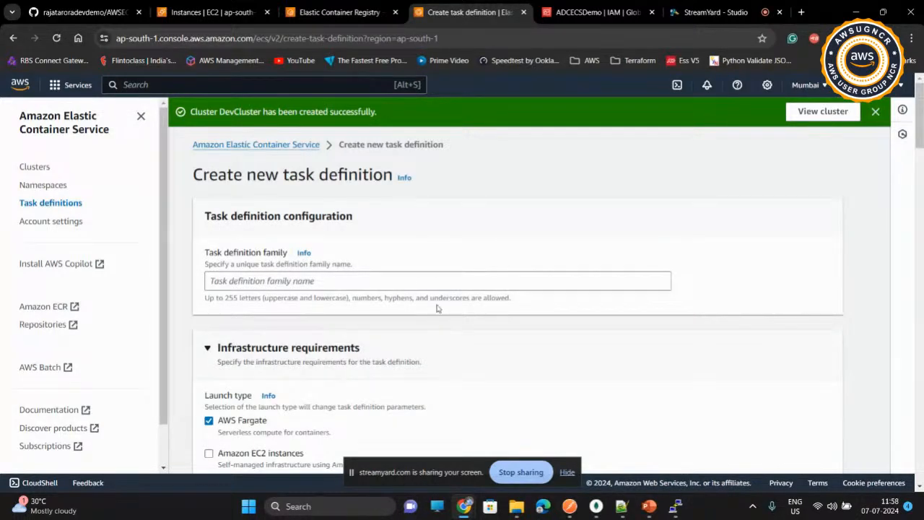
left_click(419, 281)
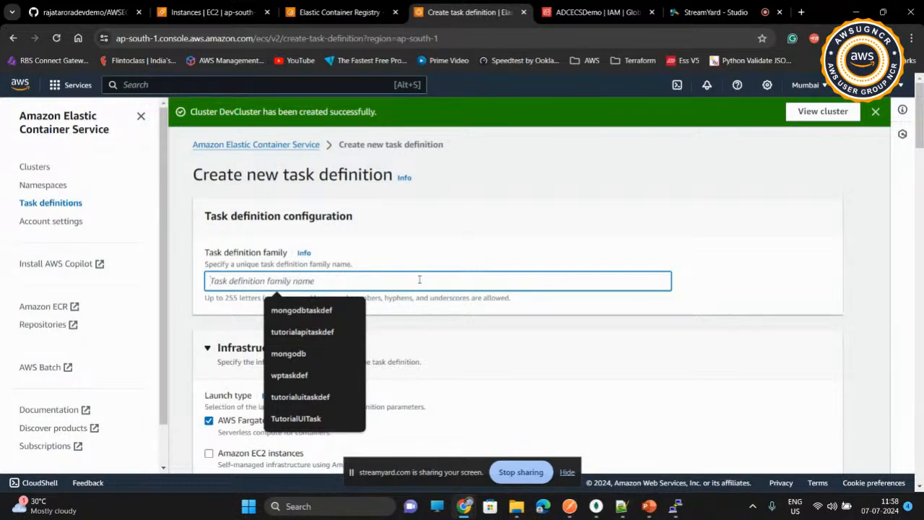
left_click(727, 7)
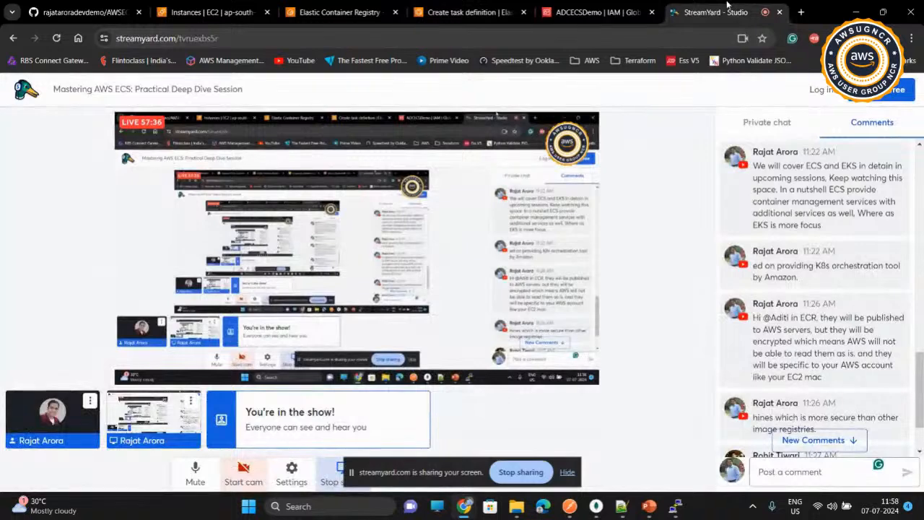
left_click(368, 6)
left_click(443, 6)
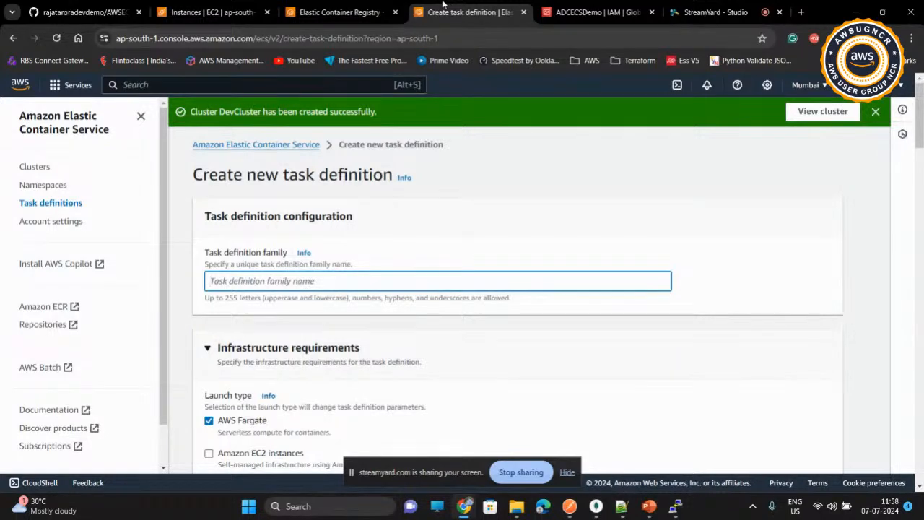
Step: Name the task definition family mongodbtaskdef
left_click(361, 280)
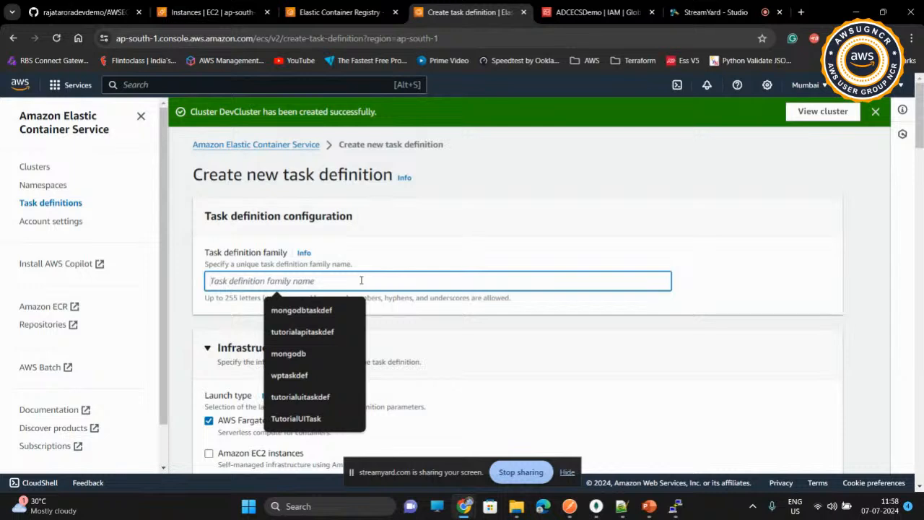
left_click(318, 312)
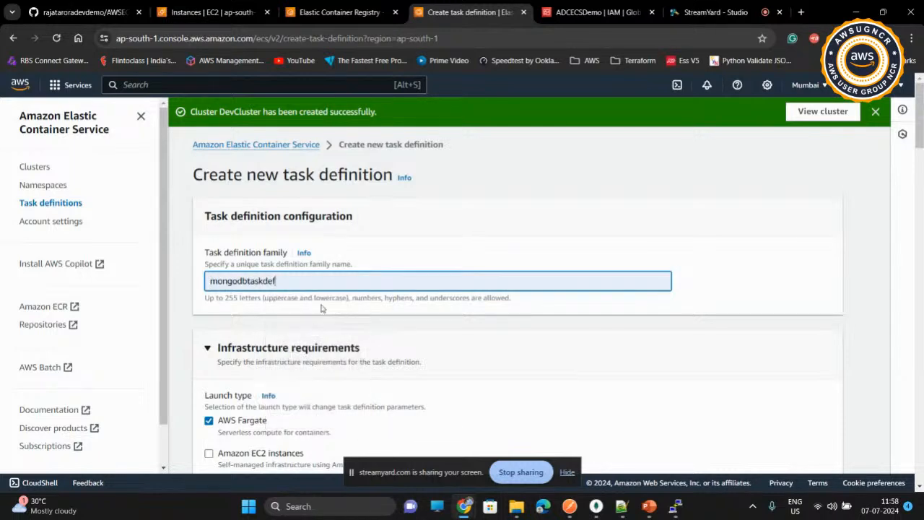
Step: Review the infrastructure requirements, including launch type, CPU choices, operating system options and the task role description
scroll(393, 328, "down", 2)
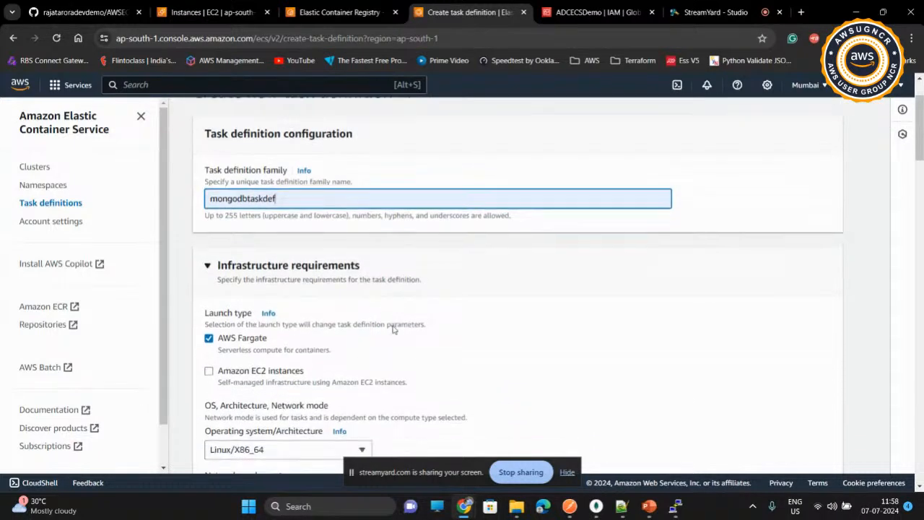
scroll(393, 329, "down", 1)
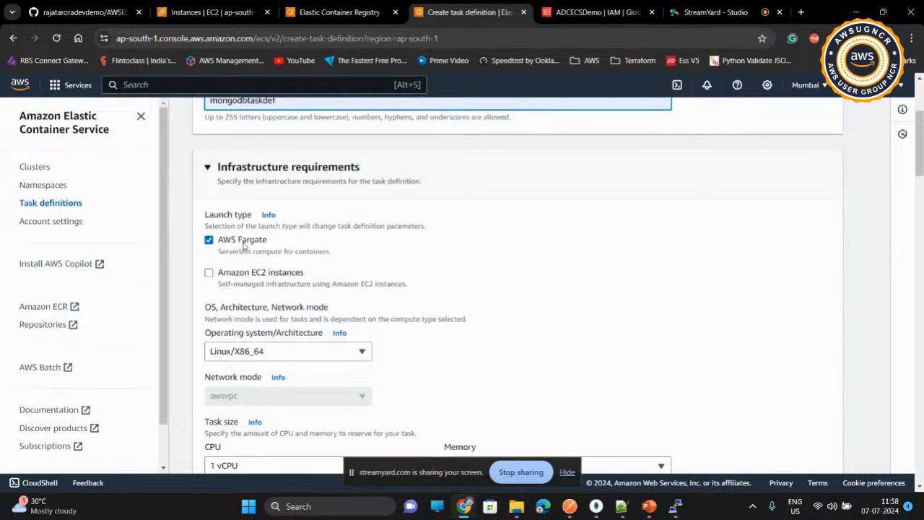
scroll(452, 266, "down", 2)
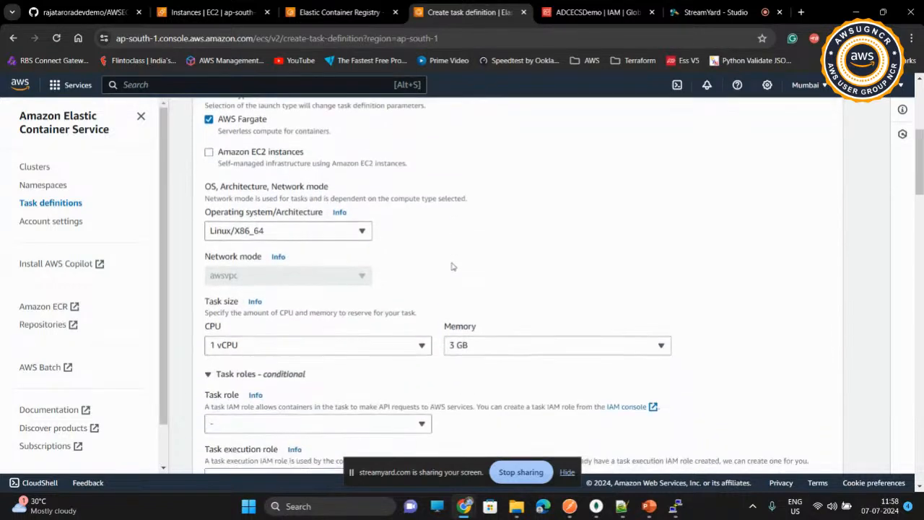
scroll(452, 266, "down", 3)
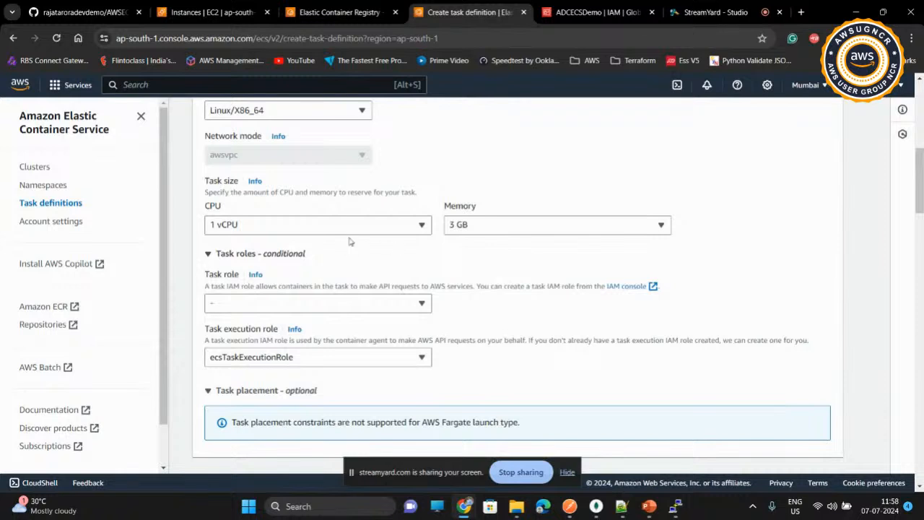
left_click(418, 227)
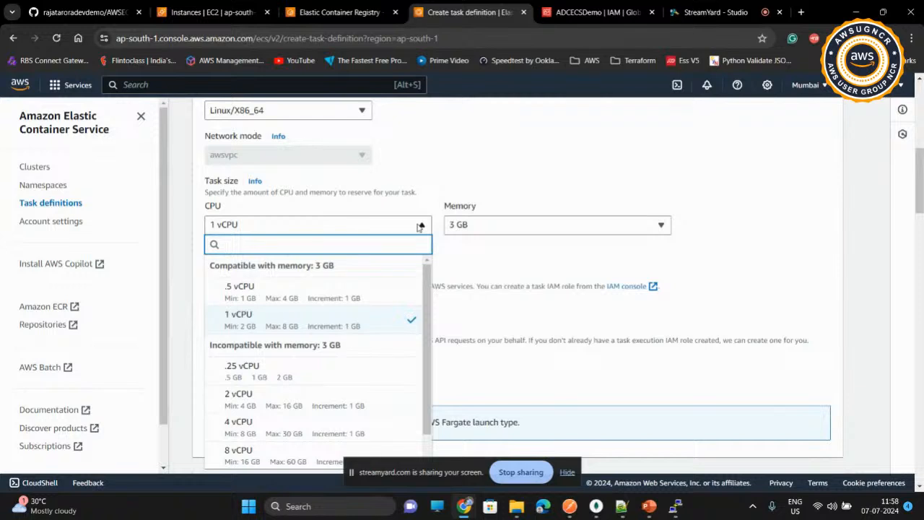
left_click(496, 243)
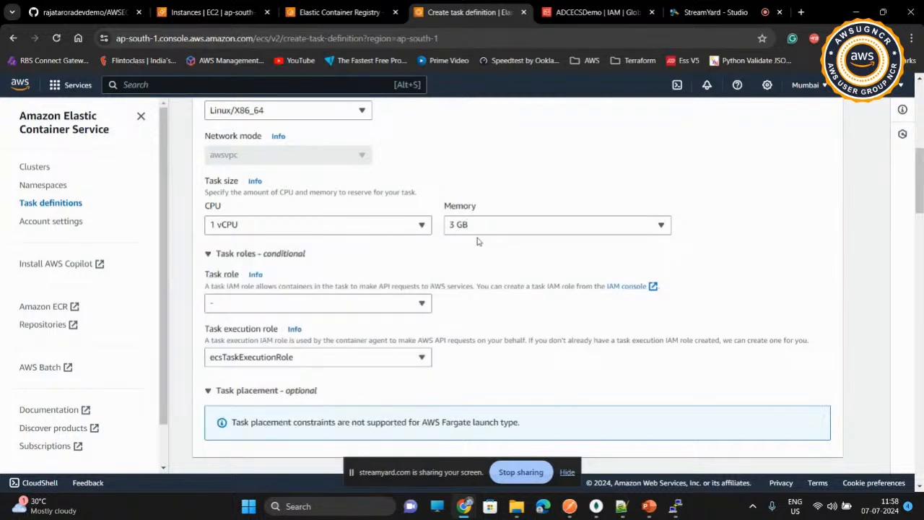
left_click(354, 116)
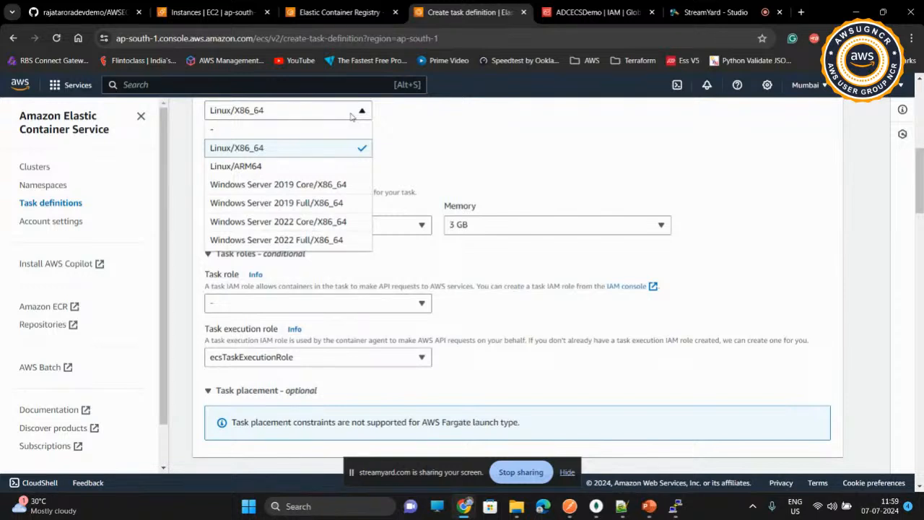
left_click(353, 114)
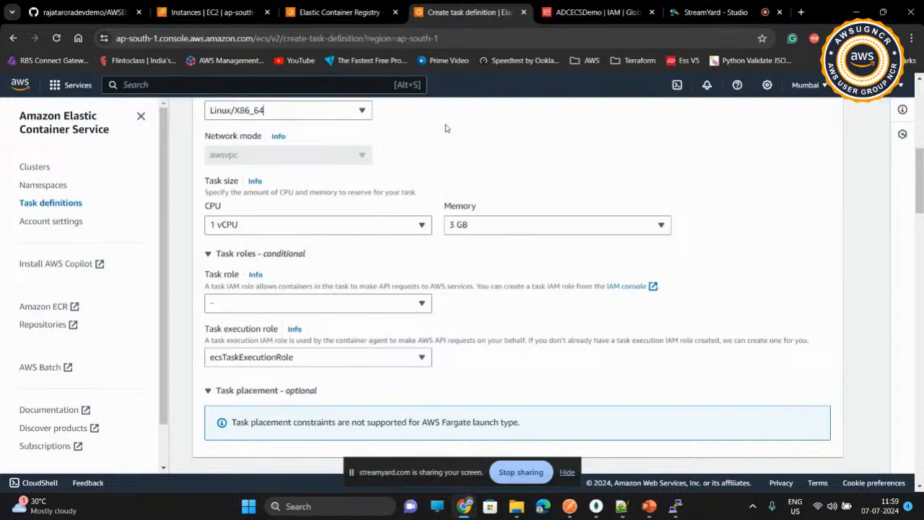
scroll(459, 155, "down", 1)
scroll(480, 251, "down", 1)
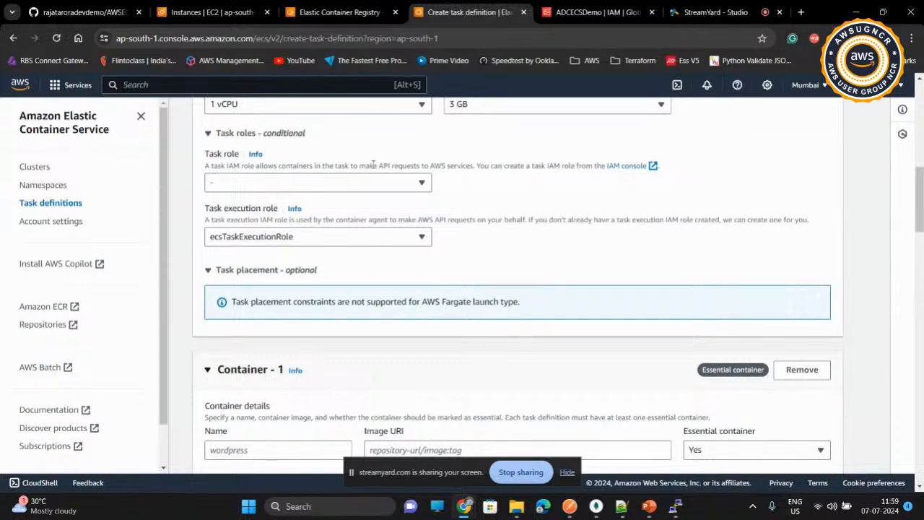
left_click_drag(372, 166, 452, 164)
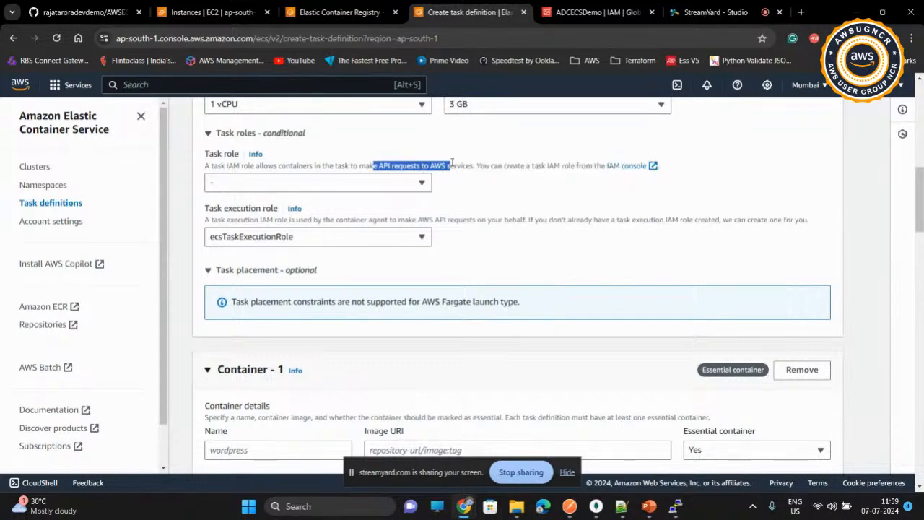
left_click(453, 162)
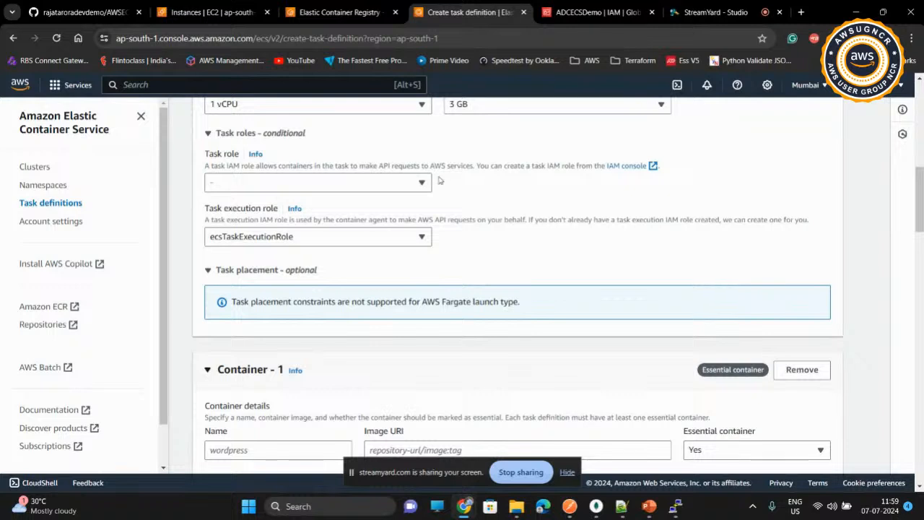
Step: Name the first container mongodb and set its image URI to mongo:7
scroll(477, 194, "down", 1)
scroll(476, 194, "down", 2)
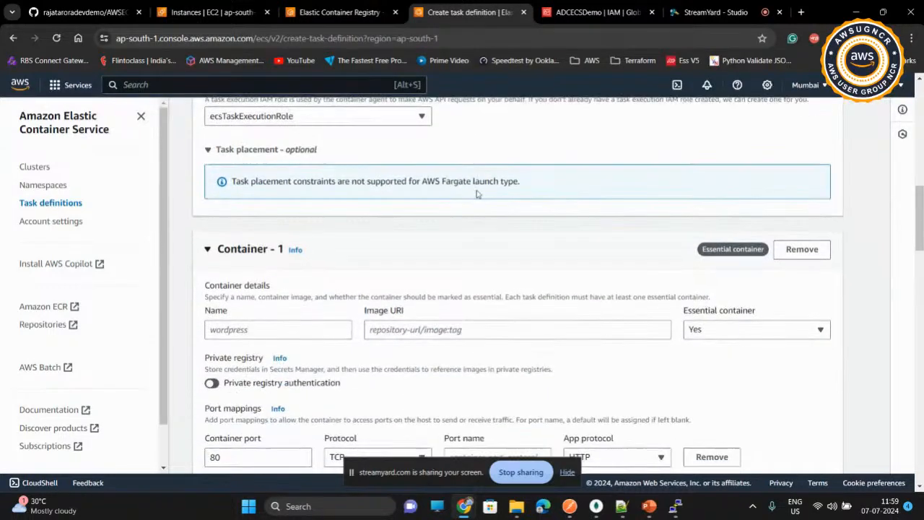
left_click(309, 269)
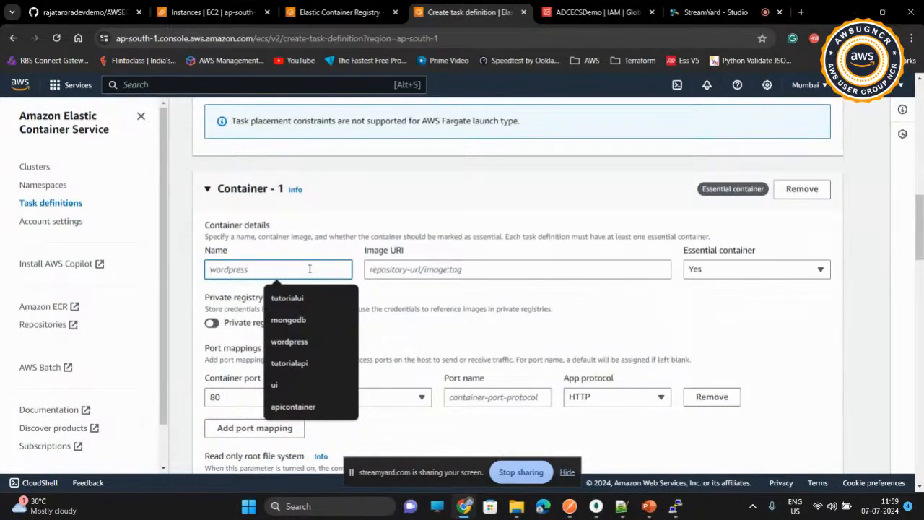
left_click(288, 320)
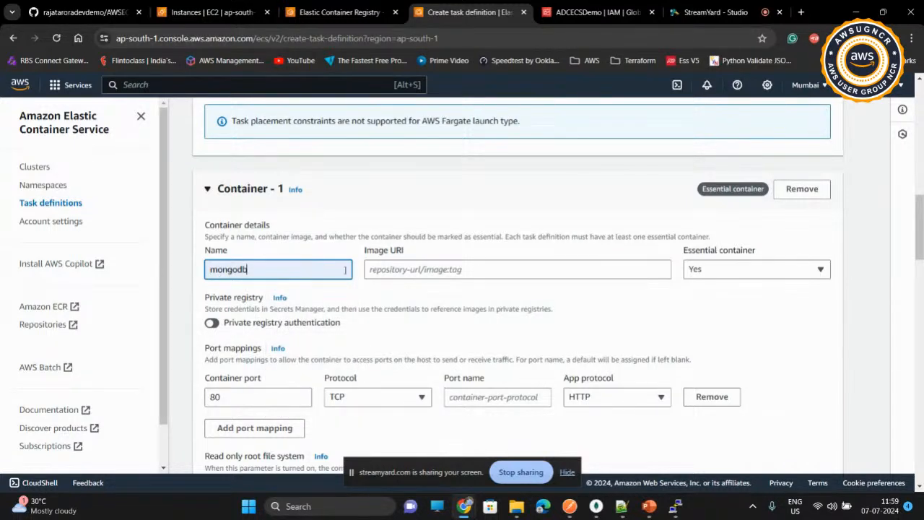
left_click(391, 269)
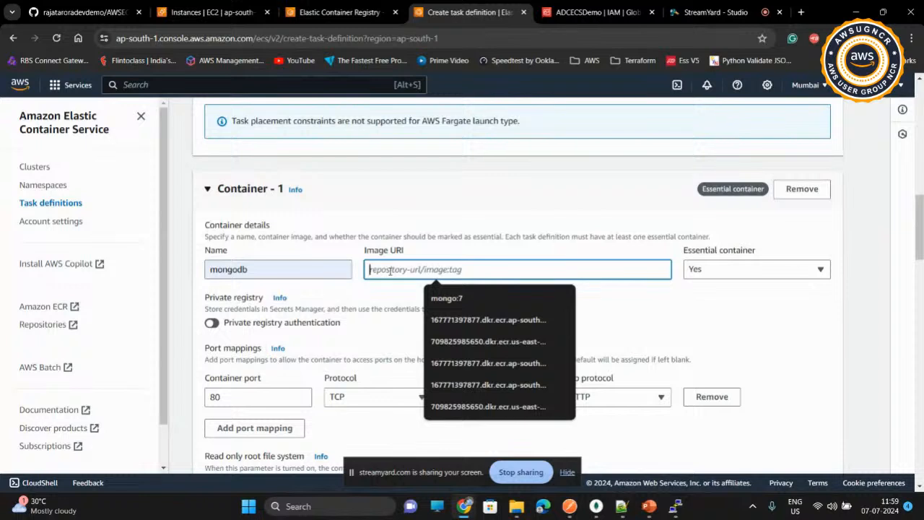
type("mongo")
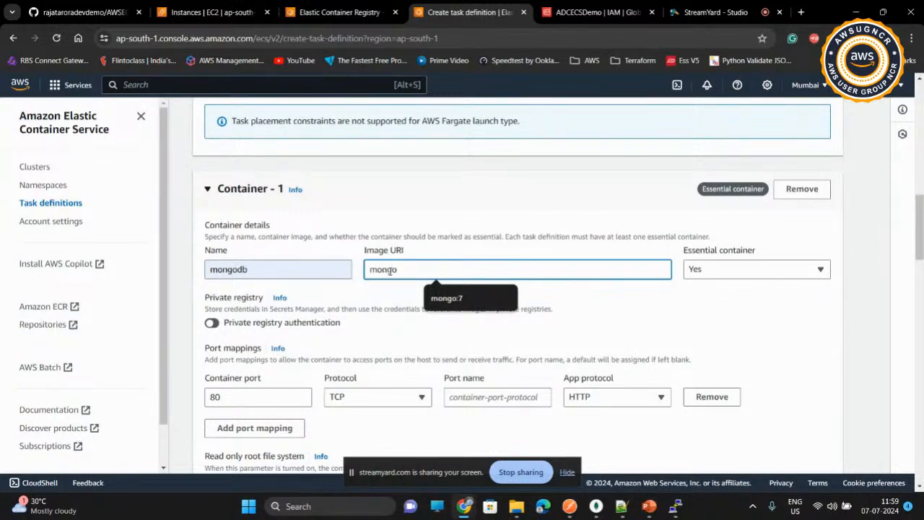
type(":7")
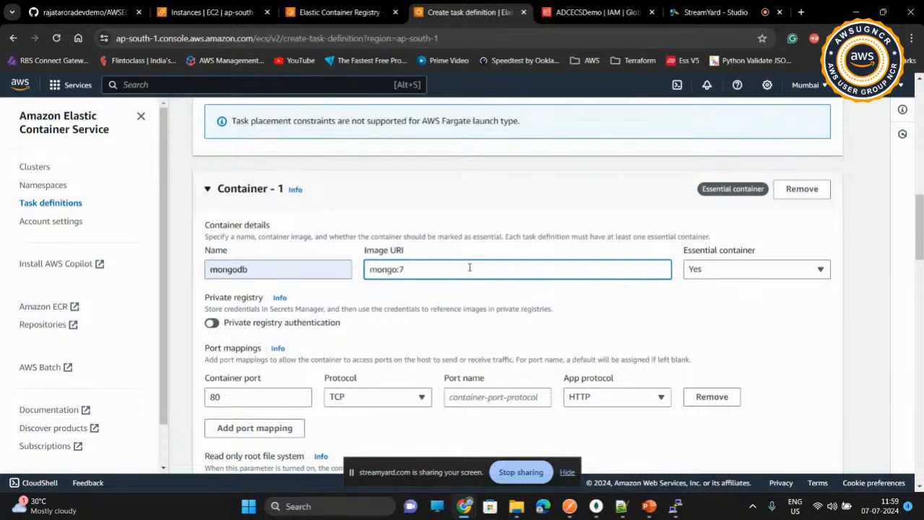
key("Left")
key("shift+Left")
key("shift+Left")
key("shift+Left")
key("shift+Left")
key("shift+Left")
key("Left")
key("Right")
key("Right")
key("Right")
key("Right")
key("Right")
key("Right")
key("Right")
key("shift+Left")
left_click(411, 315)
Step: Set the container port in the port mapping to 27017 and name the port 27017
left_click(247, 402)
double_click(248, 403)
type("270")
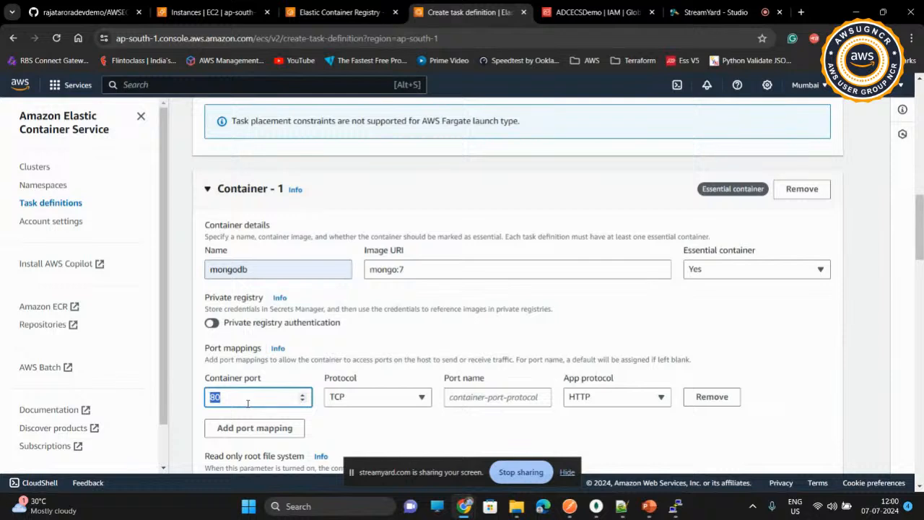
type("17")
left_click(476, 396)
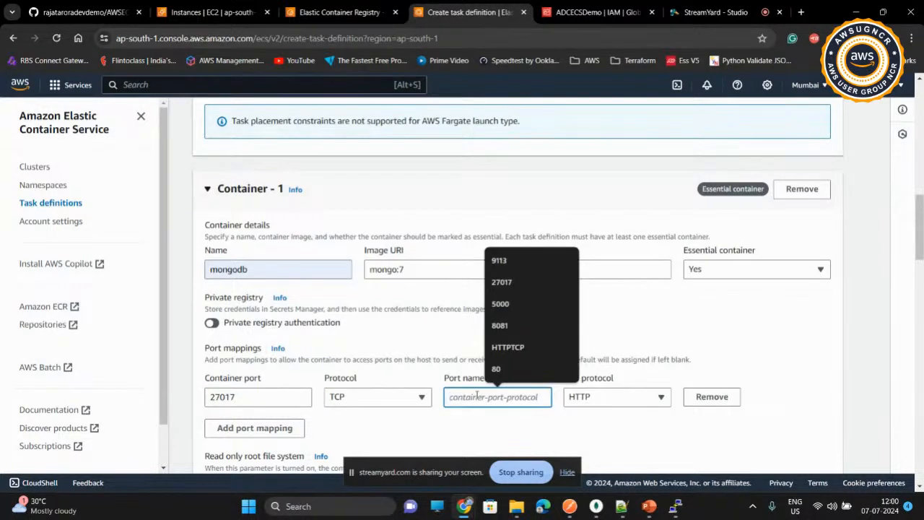
type("27017")
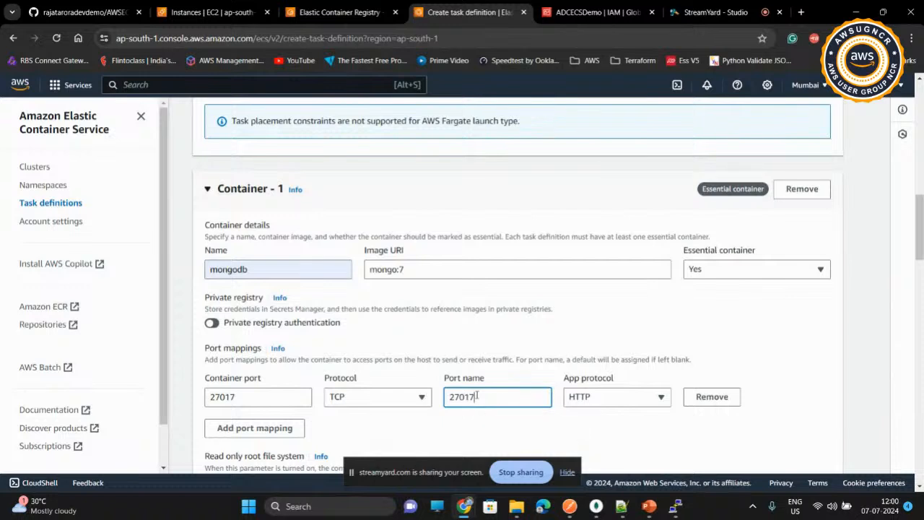
Step: Add an empty environment variable entry to the mongodb container
left_click(496, 351)
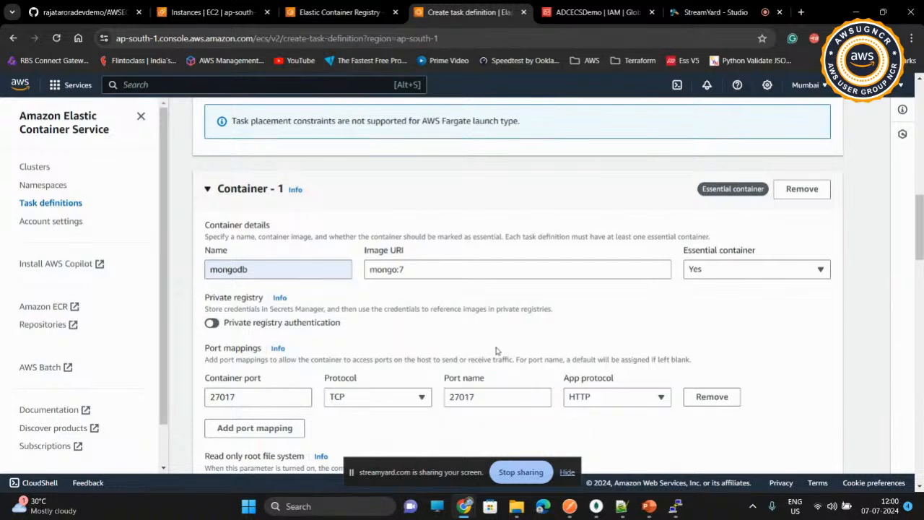
scroll(496, 351, "down", 3)
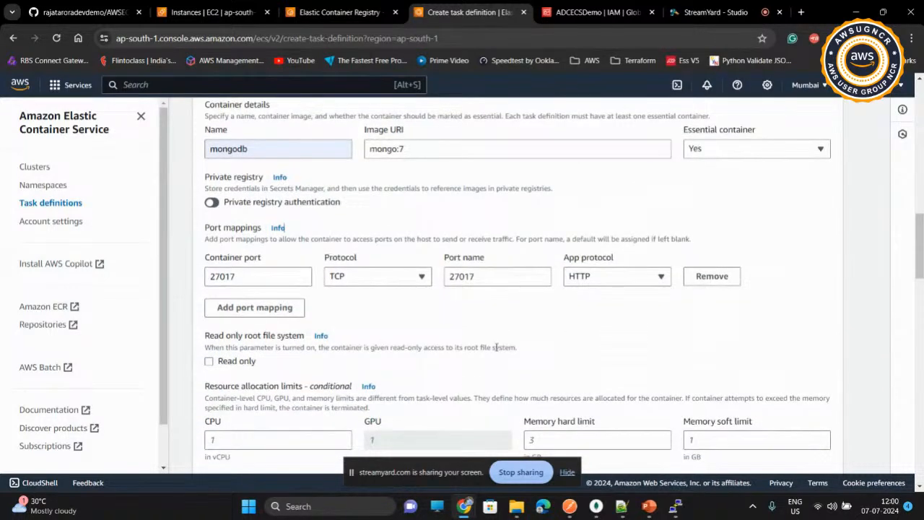
scroll(496, 348, "down", 2)
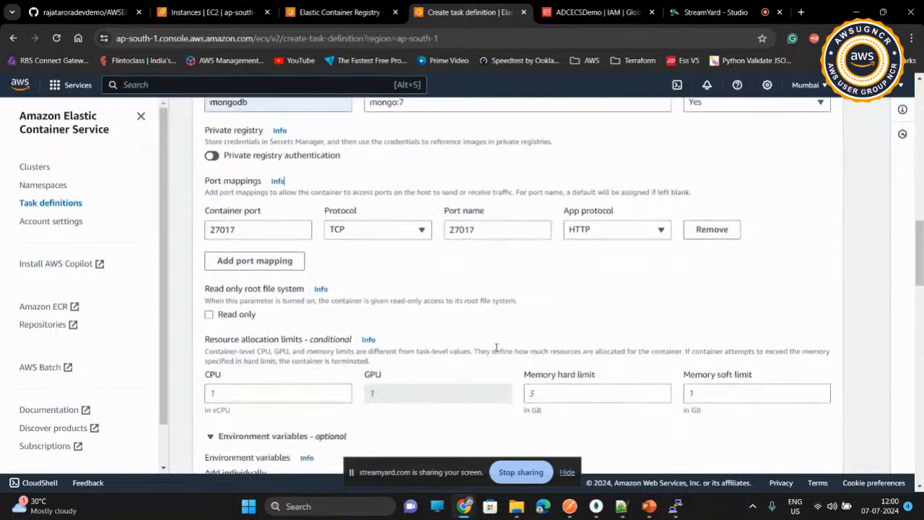
scroll(496, 351, "down", 5)
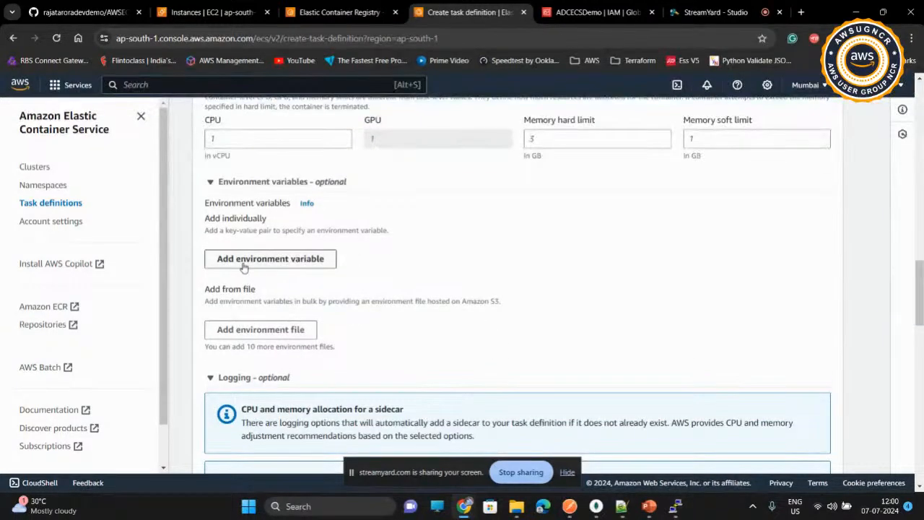
left_click(243, 264)
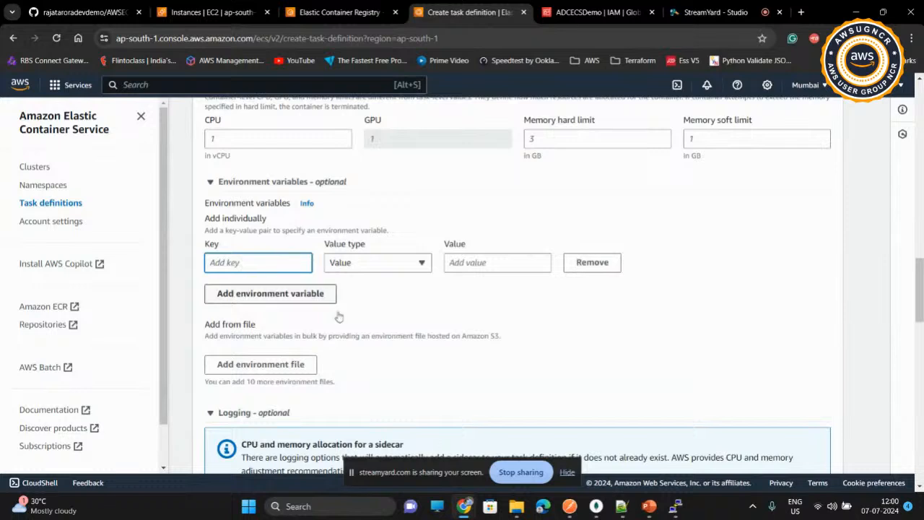
Step: Switch to the Notepad++ notes and copy the container variable name MONGO_INITDB_ROOT_USERNAME
left_click(616, 507)
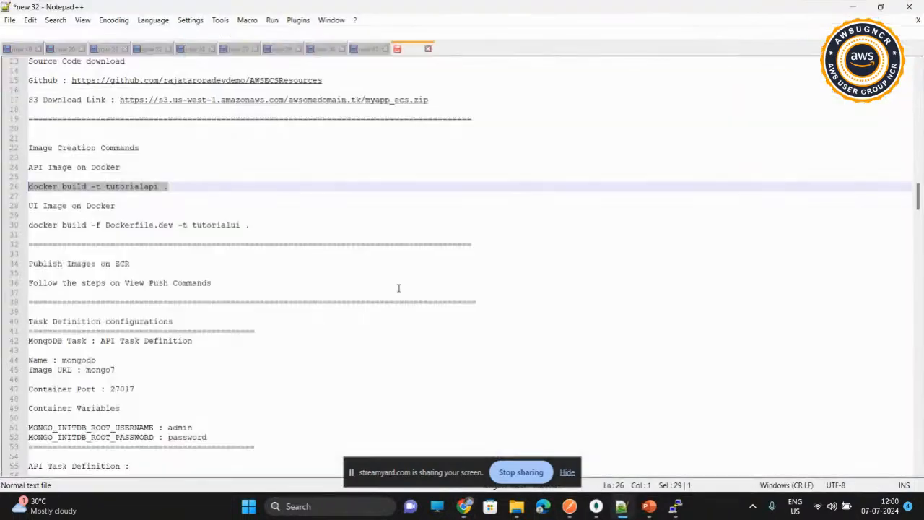
scroll(398, 288, "down", 2)
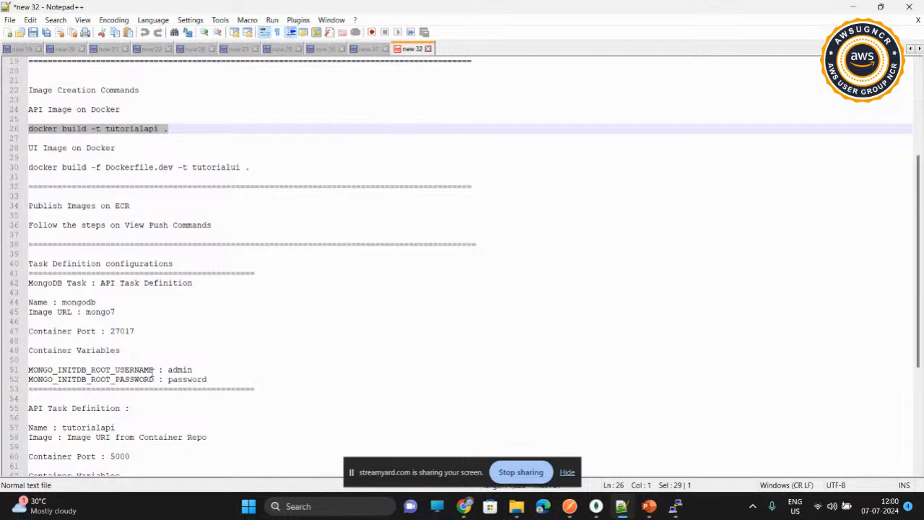
left_click_drag(154, 370, 29, 369)
key("ctrl+c")
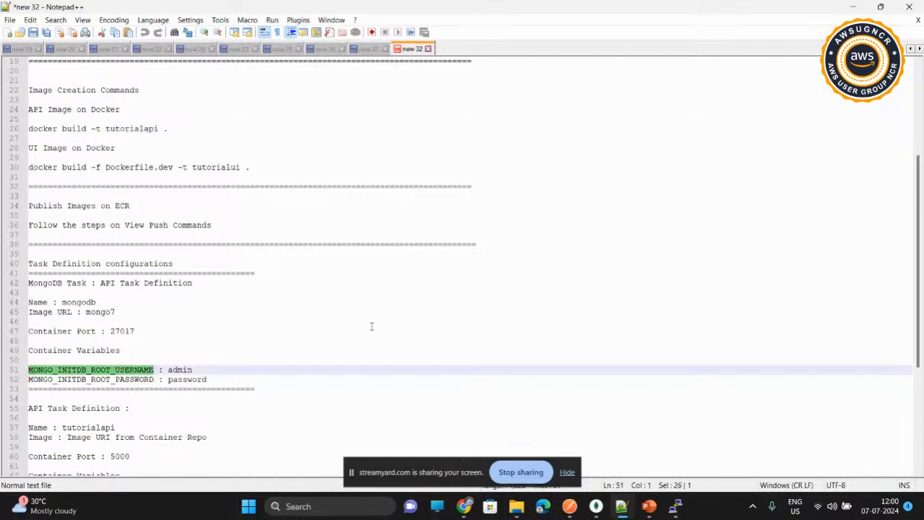
left_click(852, 6)
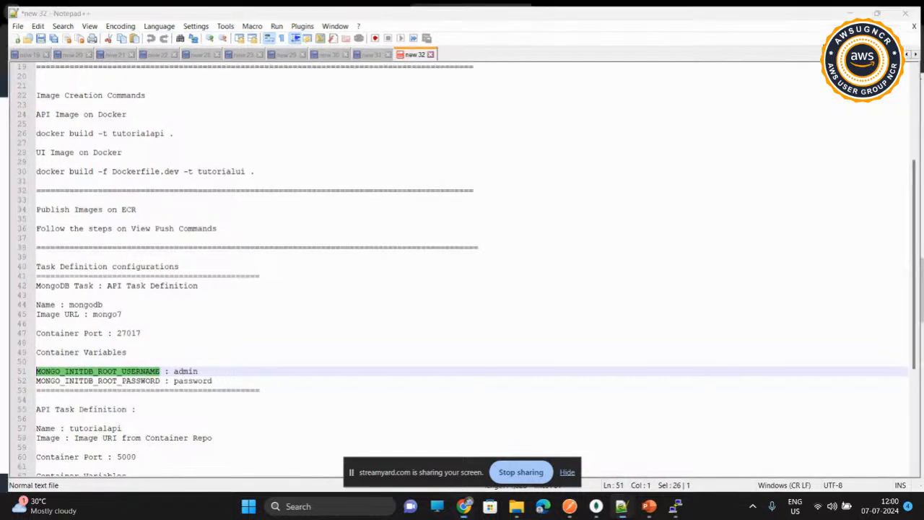
Step: Back in the task definition form, set the environment variable's key to MONGO_INITDB_ROOT_USERNAME and its value to admin
left_click(281, 264)
key("ctrl+v")
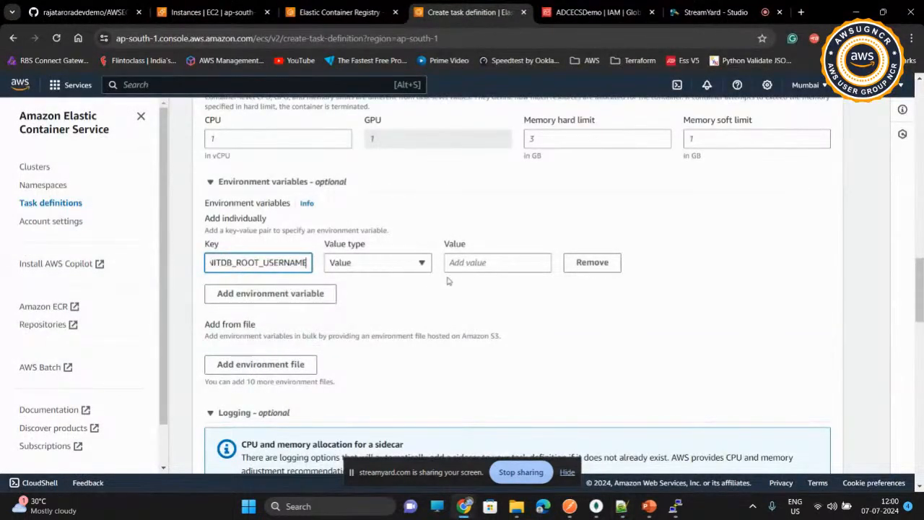
left_click(461, 263)
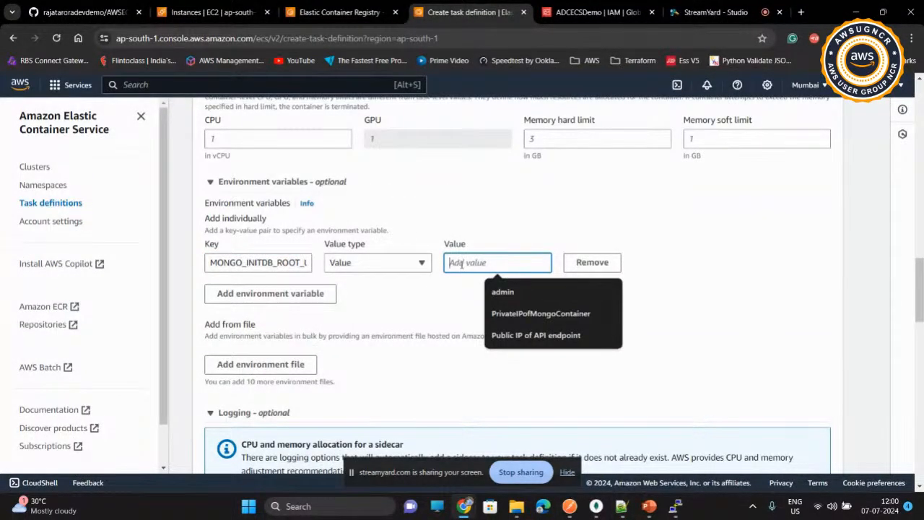
type("admin")
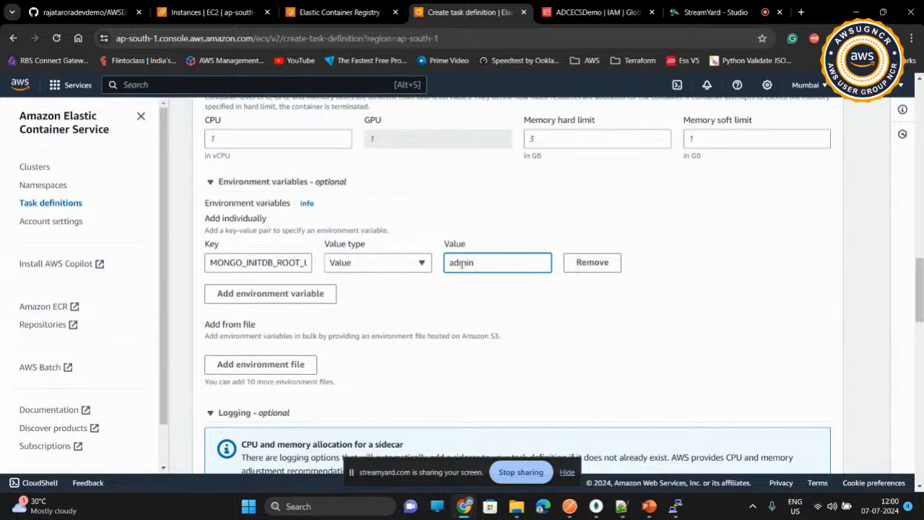
Step: Add a second environment variable with the key MONGO_INITDB_ROOT_PASSWORD
left_click(245, 300)
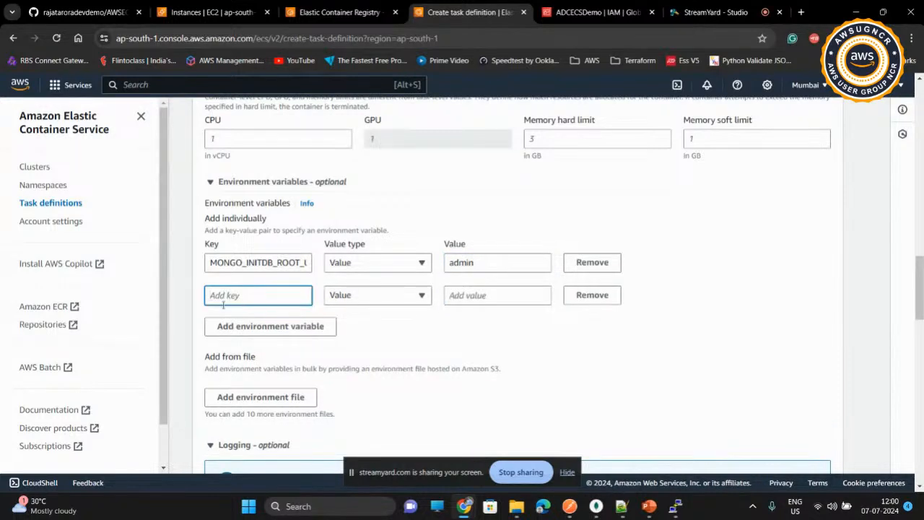
left_click(251, 293)
key("ctrl+v")
key("Left")
key("Left")
key("Left")
key("Left")
key("Left")
key("Left")
key("Left")
key("Left")
key("Left")
key("Left")
key("Left")
key("Left")
key("Left")
key("Left")
key("Left")
key("Left")
key("Left")
key("Left")
key("Left")
key("Left")
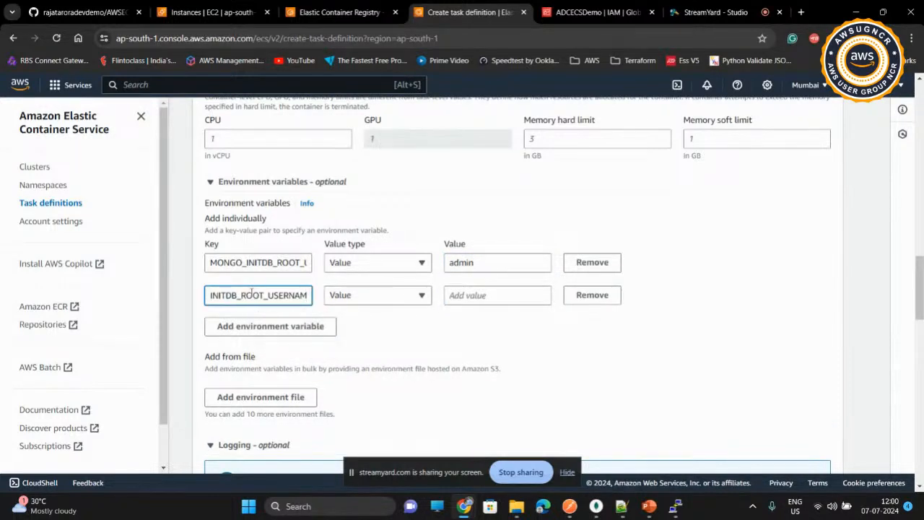
key("BackSpace")
key("BackSpace")
key("BackSpace")
key("BackSpace")
key("BackSpace")
key("BackSpace")
key("BackSpace")
key("BackSpace")
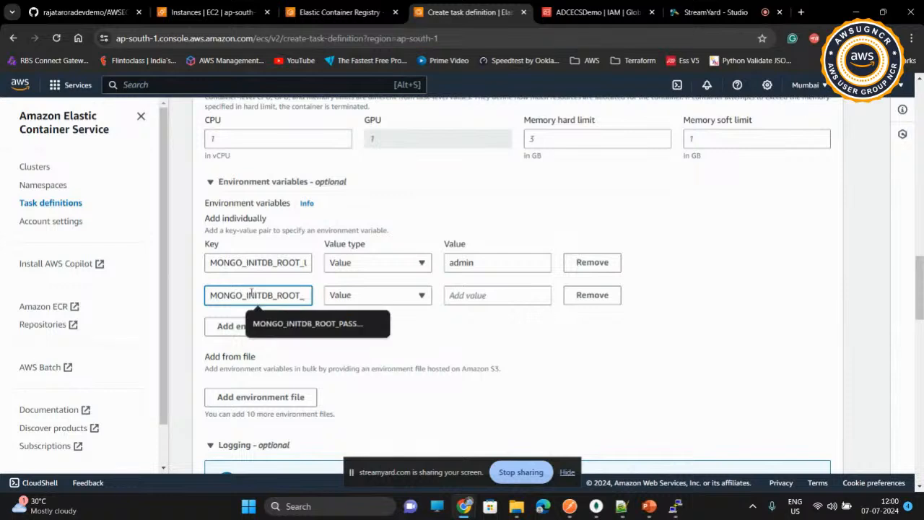
type("PASSWORD")
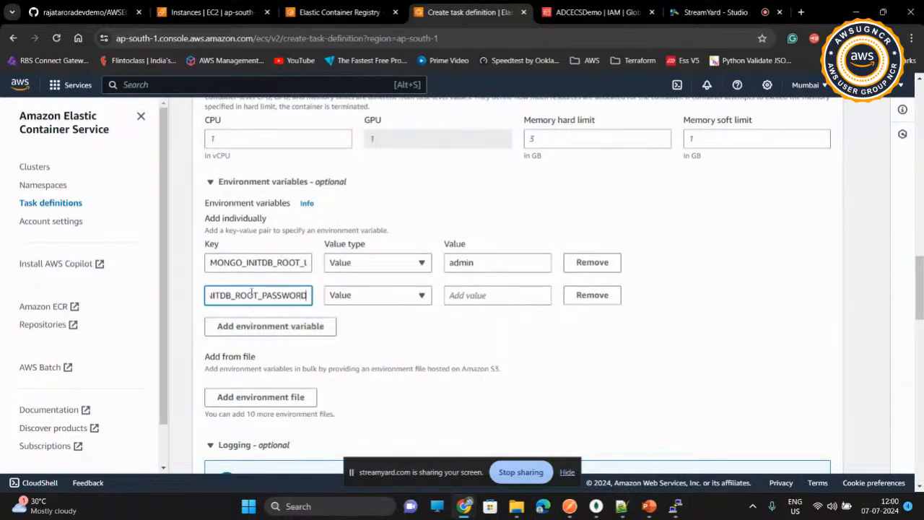
Step: Enter the database root password as the value of the second environment variable
left_click(483, 296)
type("password")
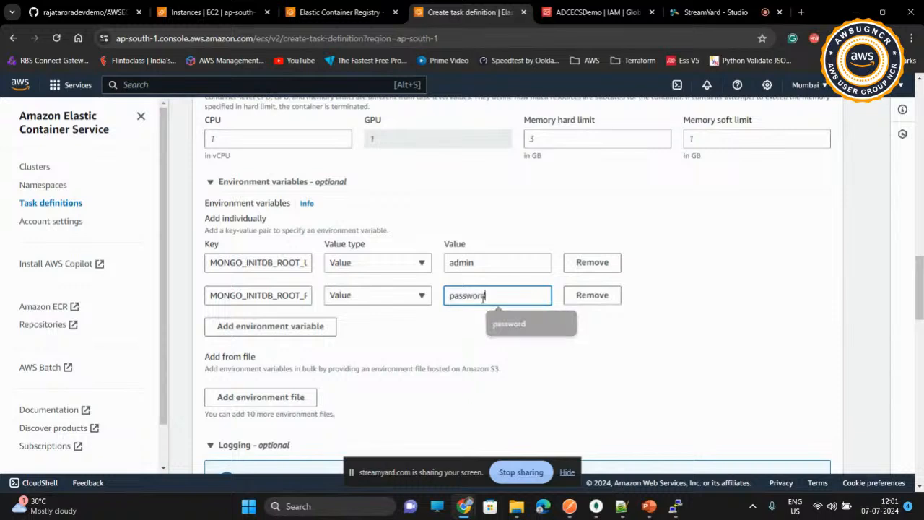
left_click(465, 350)
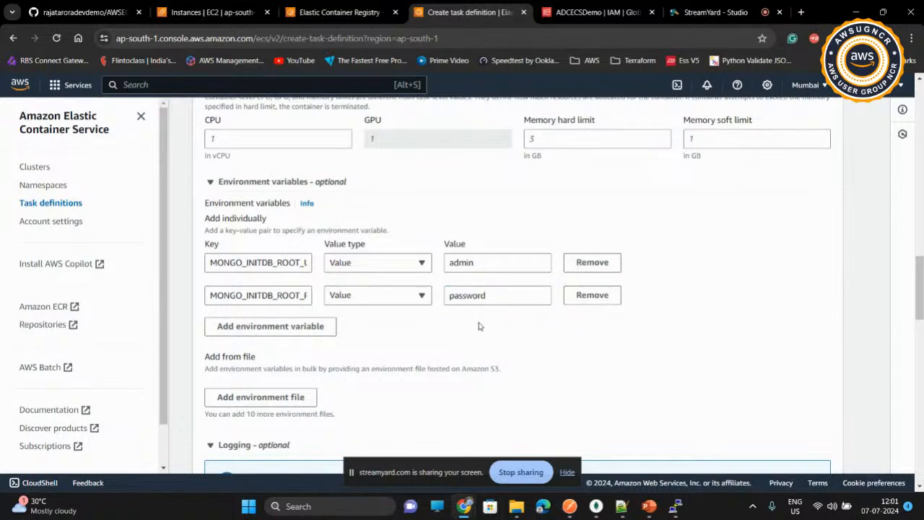
Step: Keep the remaining logging, storage and monitoring settings and create the mongodbtaskdef task definition
scroll(478, 326, "down", 10)
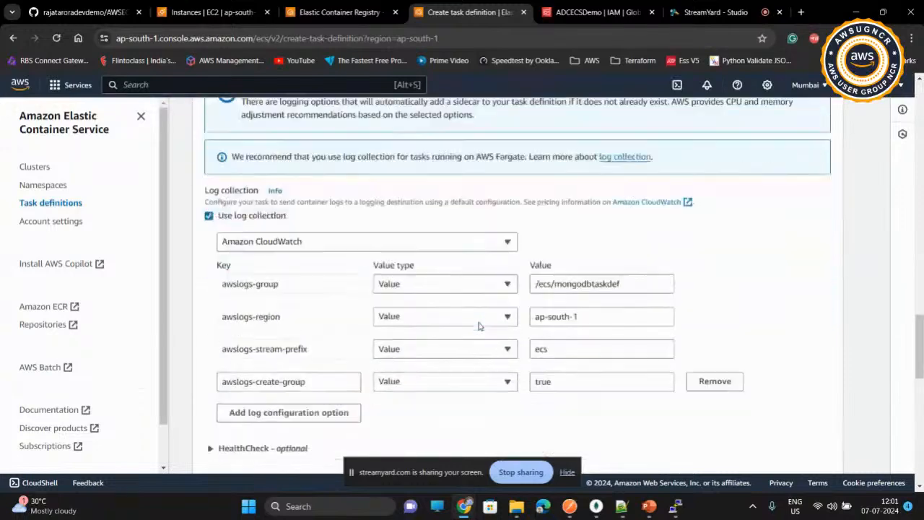
scroll(478, 326, "down", 3)
scroll(542, 253, "down", 4)
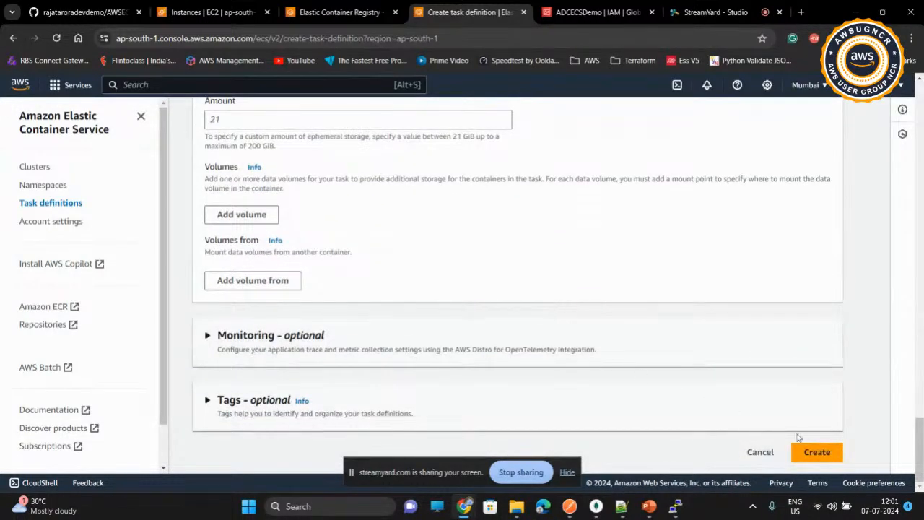
left_click(819, 458)
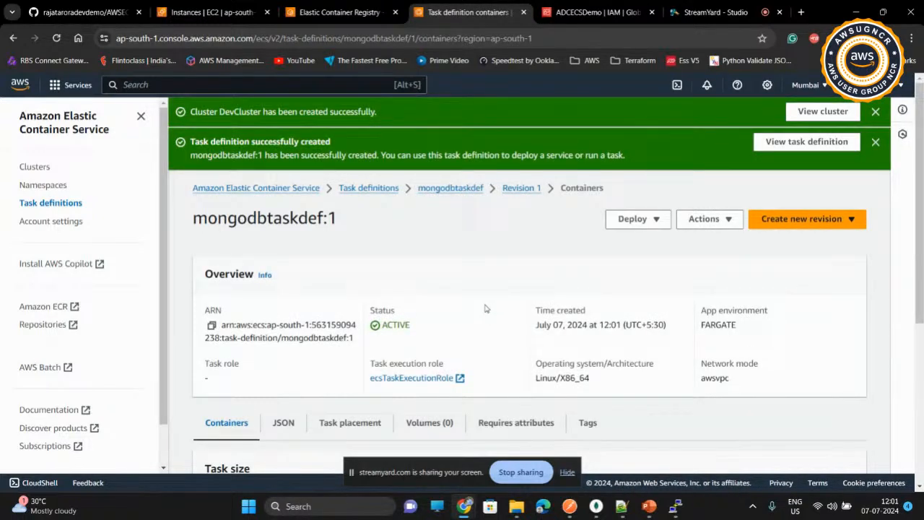
Step: Examine the new task definition's overview and revision list, and the clusters list with DevCluster
scroll(486, 307, "down", 1)
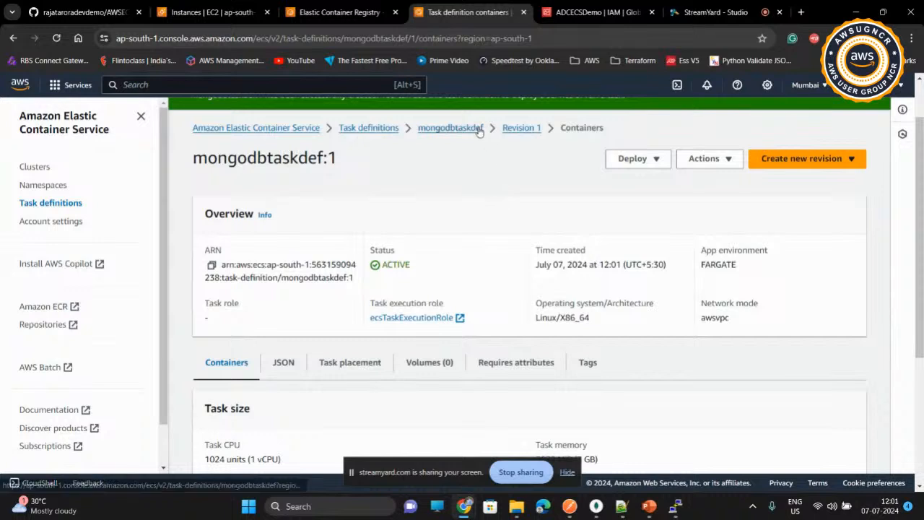
left_click(479, 128)
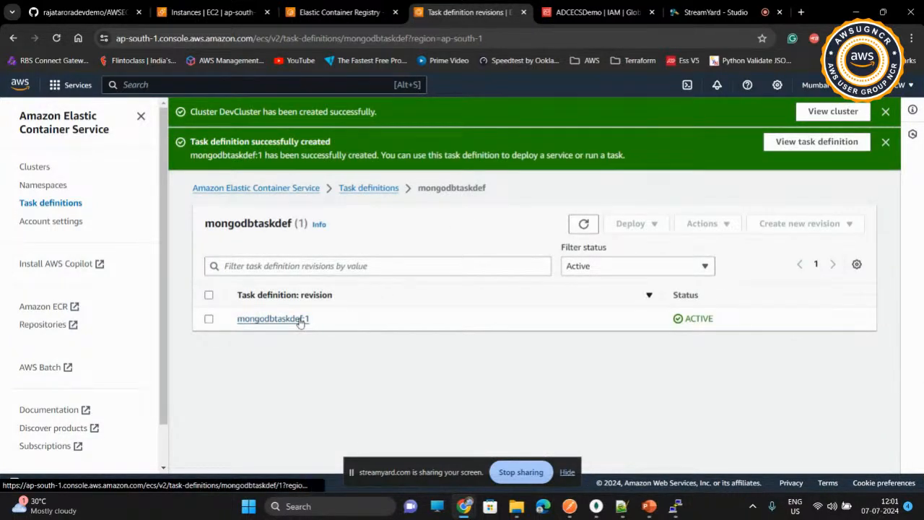
left_click(382, 189)
left_click(289, 190)
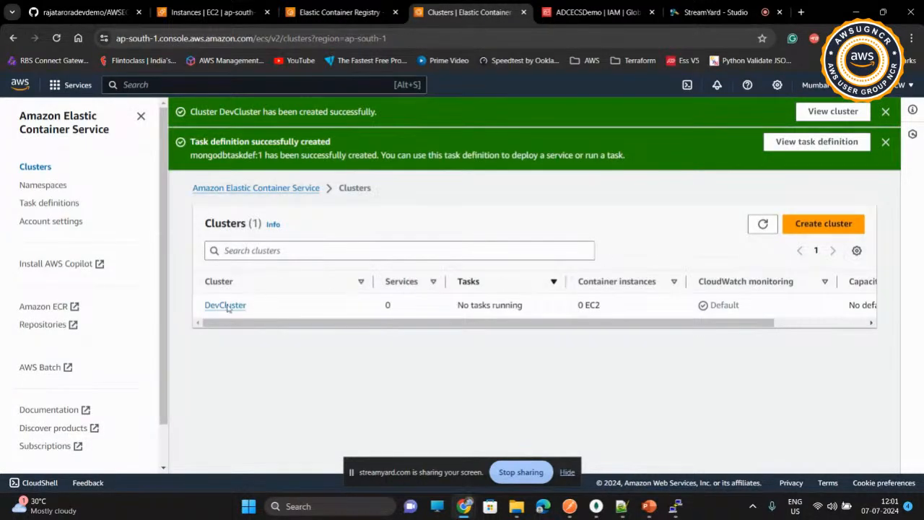
left_click(220, 307)
Step: Start another new task definition and name its family tutorialapitaskdef
left_click(53, 205)
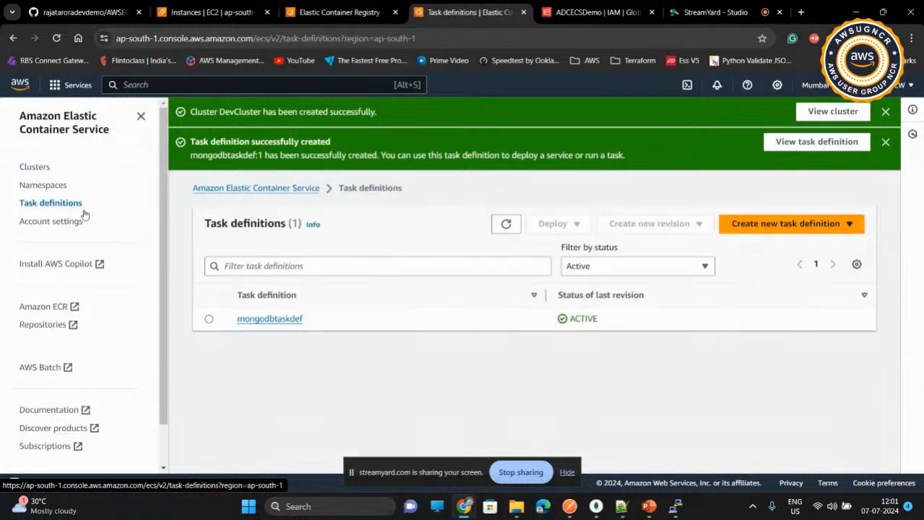
left_click(782, 225)
left_click(770, 252)
left_click(413, 324)
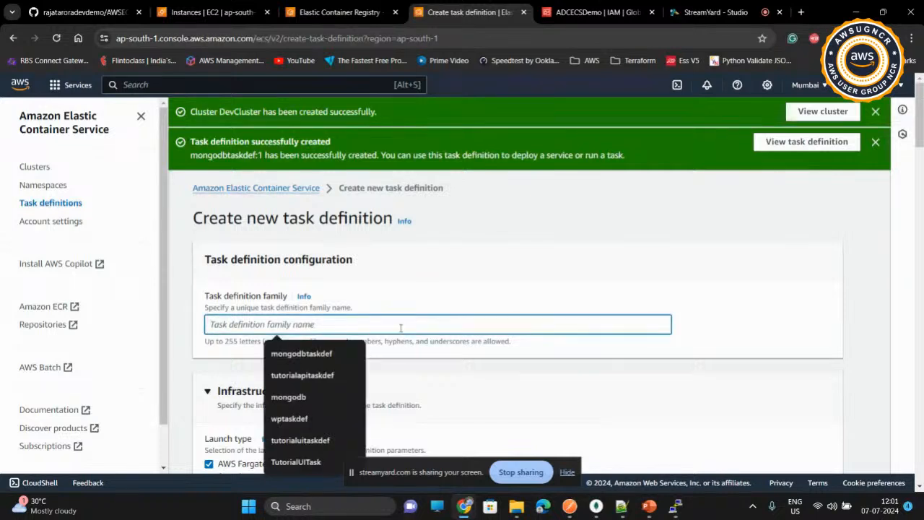
left_click(319, 376)
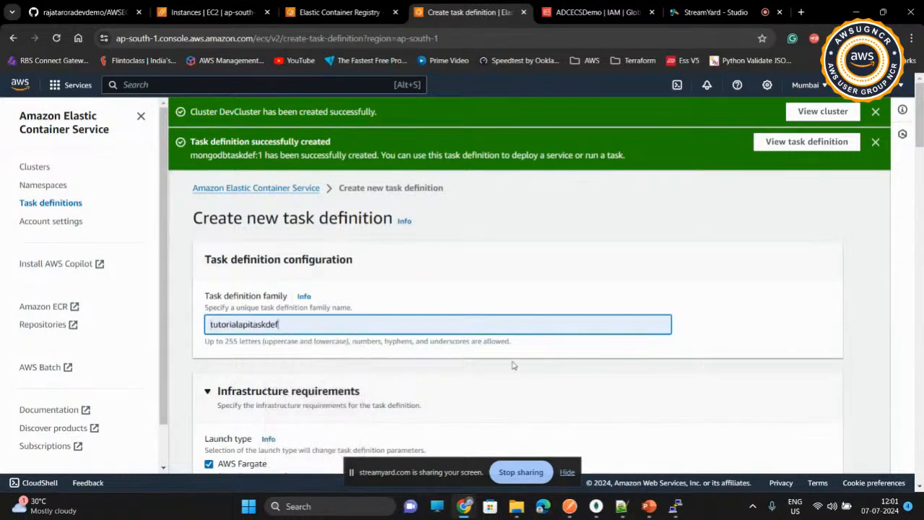
Step: Keep the Fargate infrastructure settings and name the first container tutorialapi
scroll(514, 364, "down", 2)
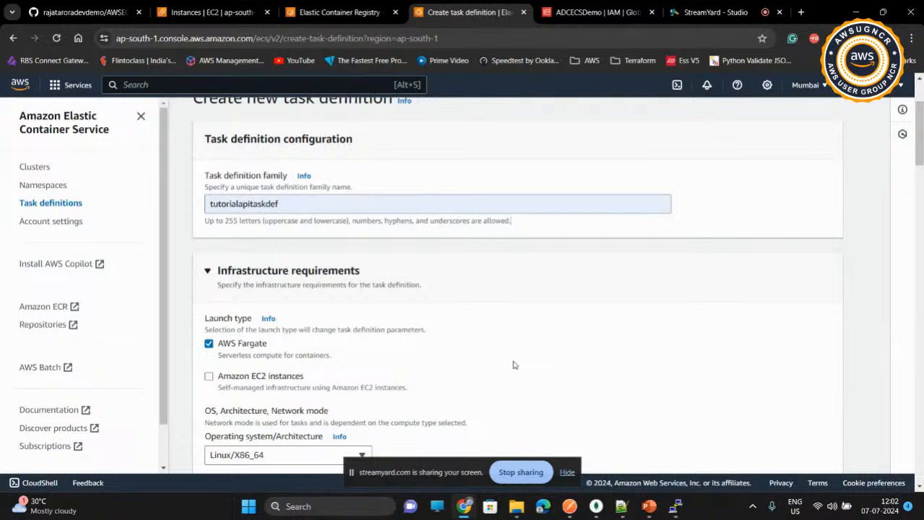
scroll(514, 365, "down", 1)
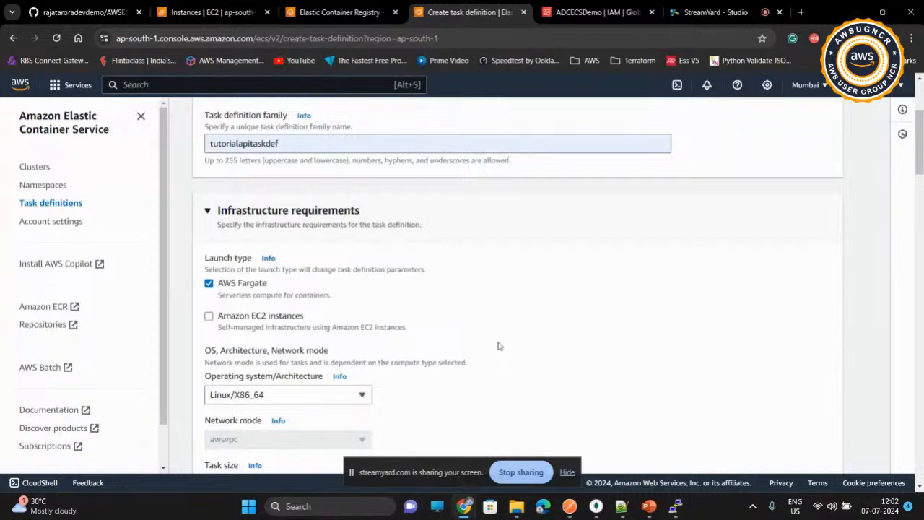
scroll(499, 346, "down", 1)
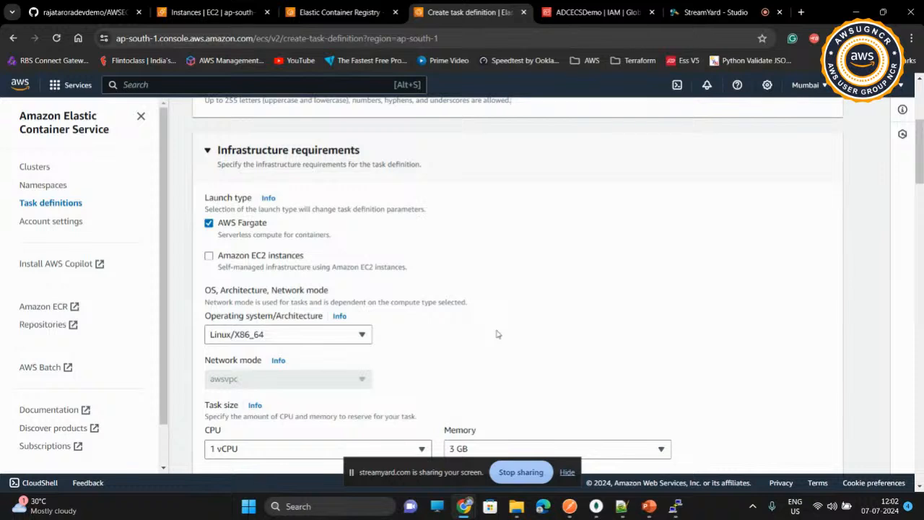
scroll(497, 335, "down", 1)
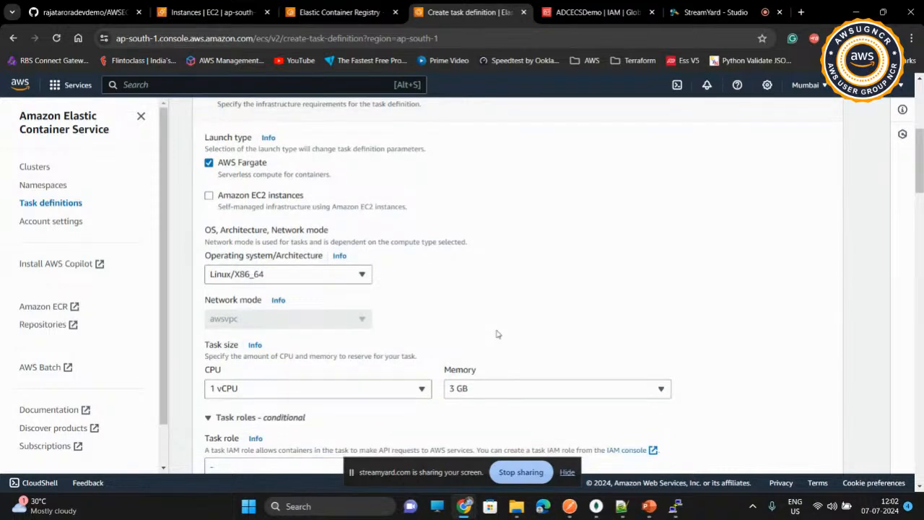
scroll(497, 334, "down", 1)
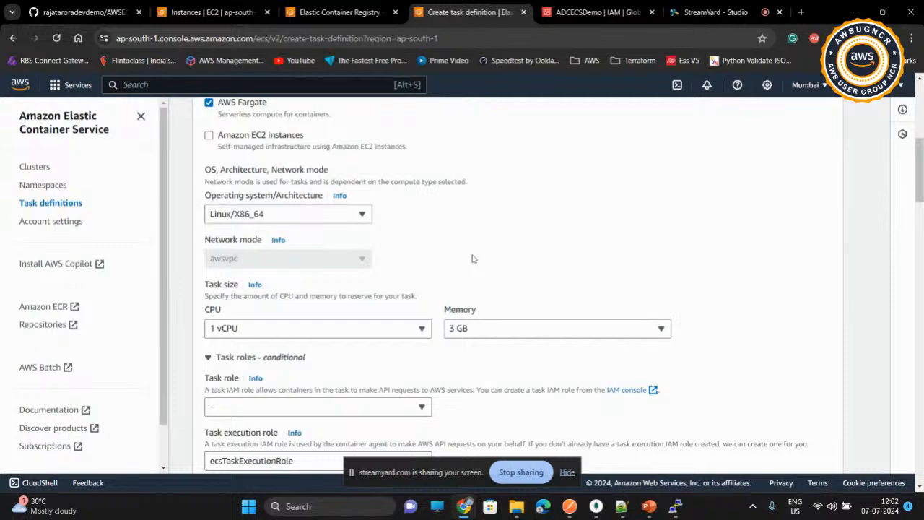
scroll(473, 258, "down", 3)
scroll(472, 258, "down", 2)
left_click(282, 314)
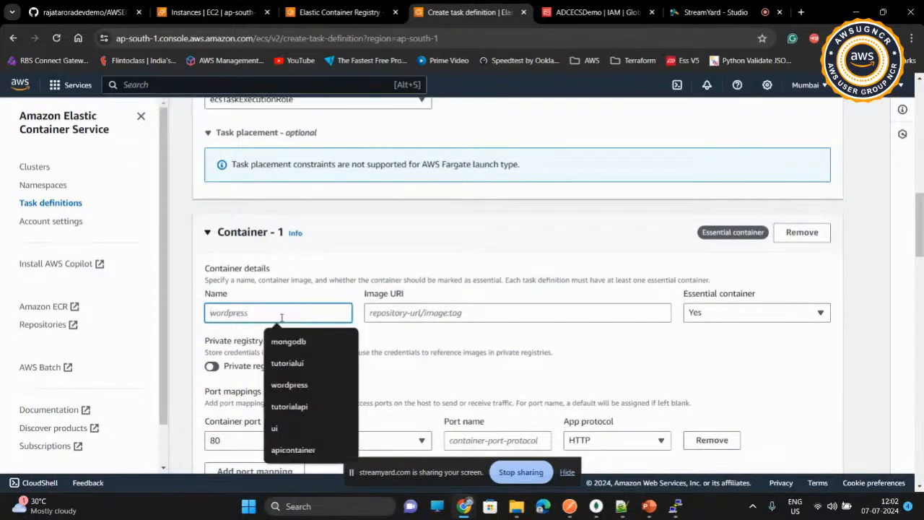
left_click(294, 410)
Step: Copy the URI of the tutorialapi repository from the private repositories in Elastic Container Registry
left_click(400, 316)
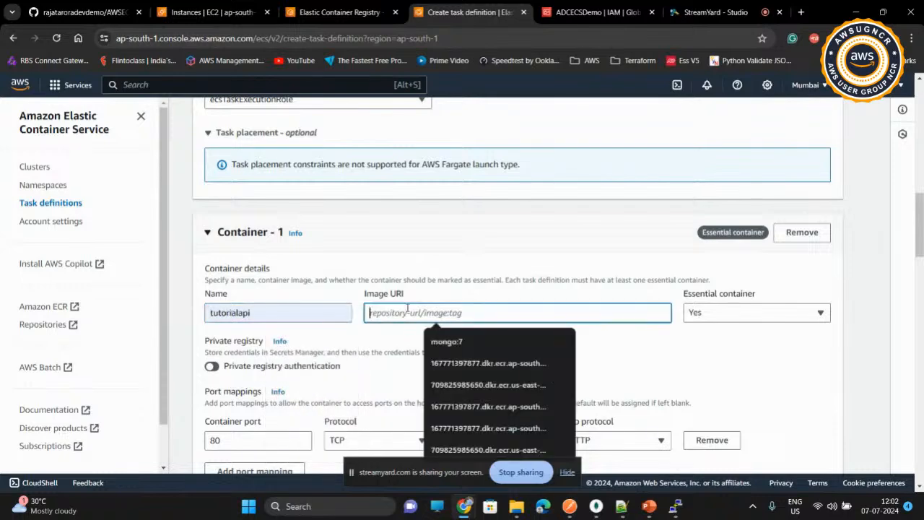
left_click(329, 15)
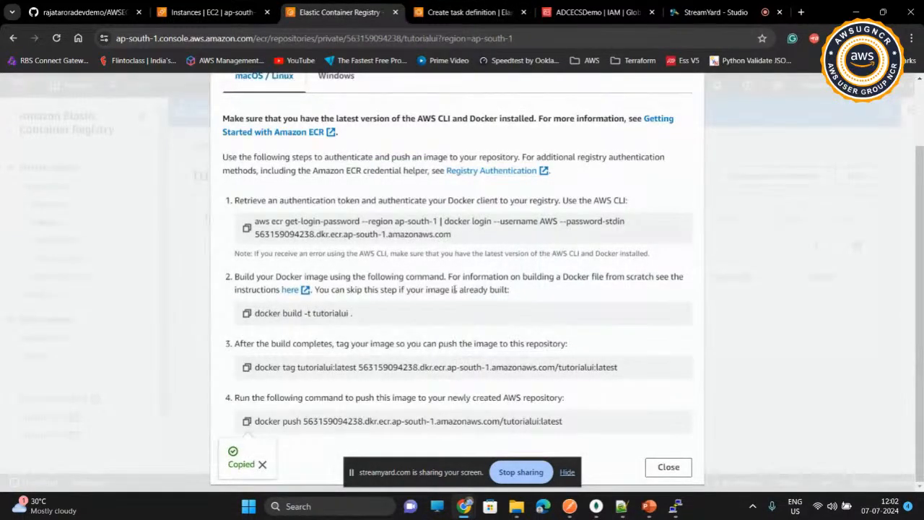
left_click(653, 467)
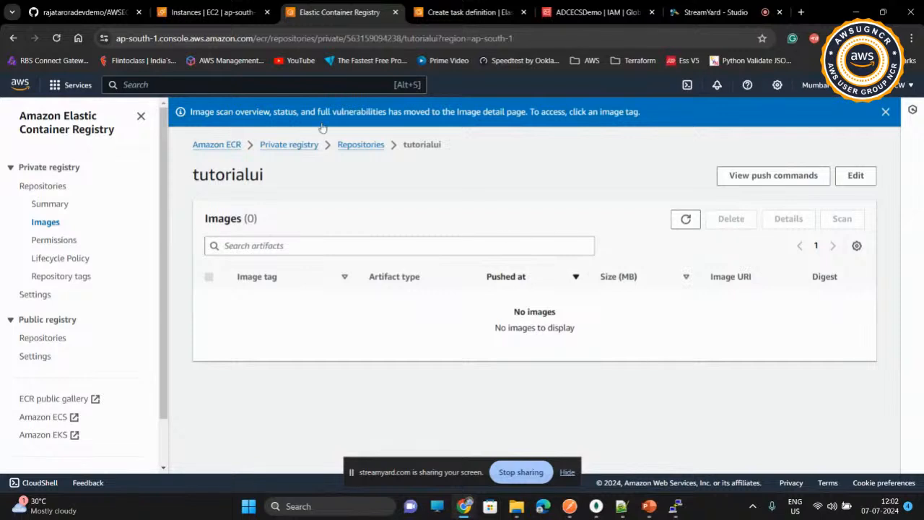
left_click(347, 147)
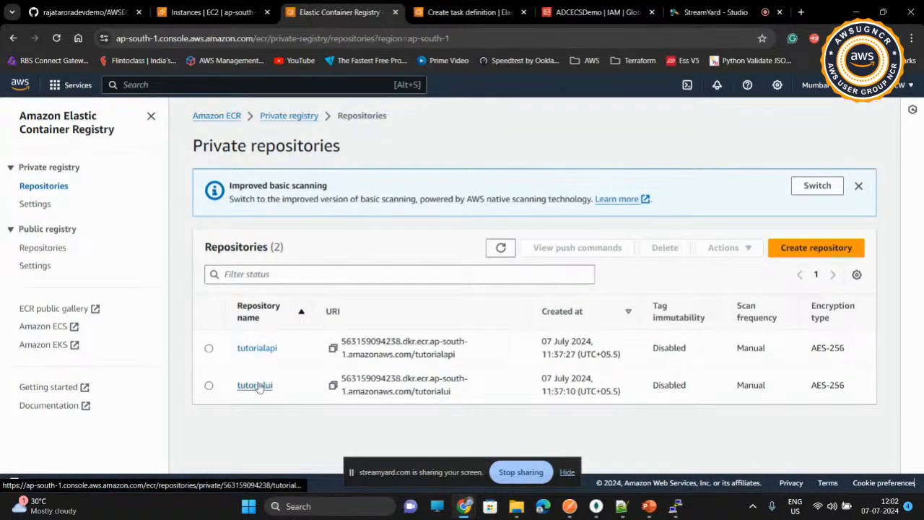
left_click(334, 350)
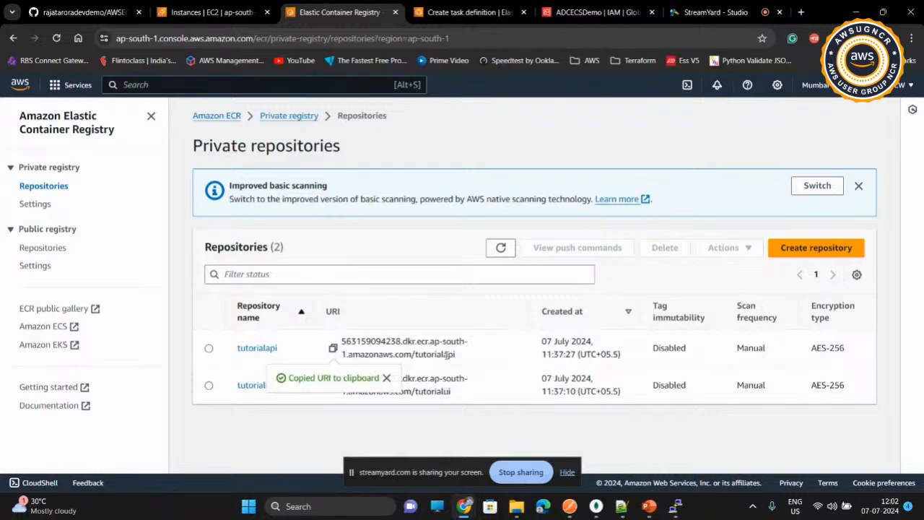
Step: Set the tutorialapi container's image URI to the copied repository URI with the tag 1.0.0
left_click(463, 13)
left_click(436, 312)
key("ctrl+v")
type(":1.0.0")
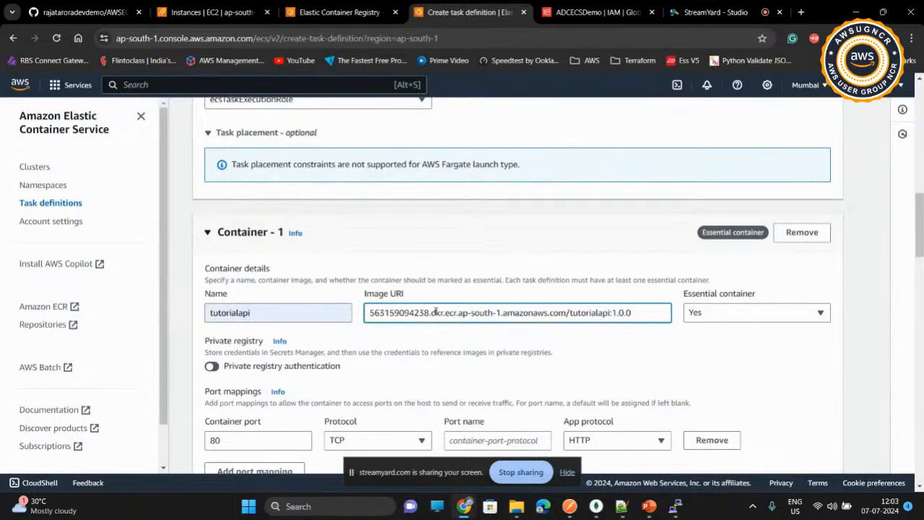
left_click(479, 352)
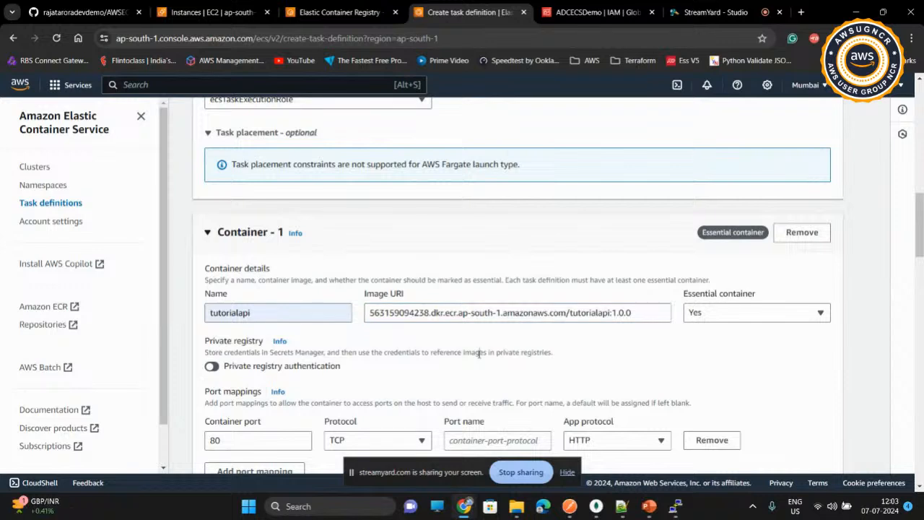
Step: Set the container port to 5000 and name the port 5000 in the port mapping
left_click(283, 440)
double_click(283, 440)
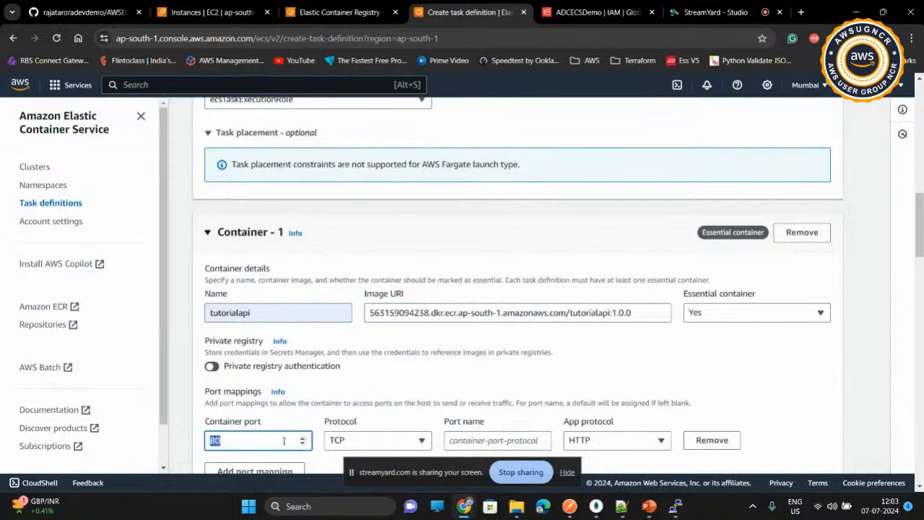
type("5000")
key("Tab")
key("Tab")
type("5000")
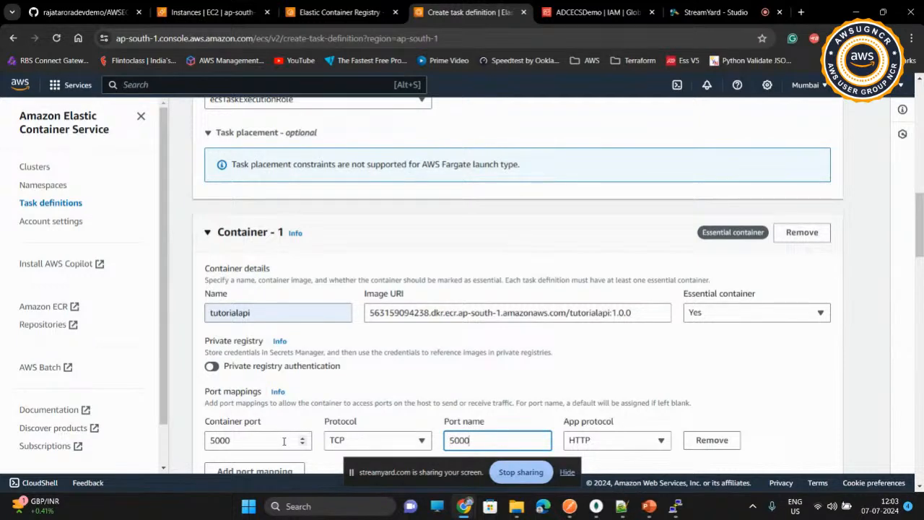
left_click(448, 379)
Step: Add an environment variable with the key MONGODB_HOST, copied from the API task definition notes in Notepad++
scroll(447, 379, "down", 6)
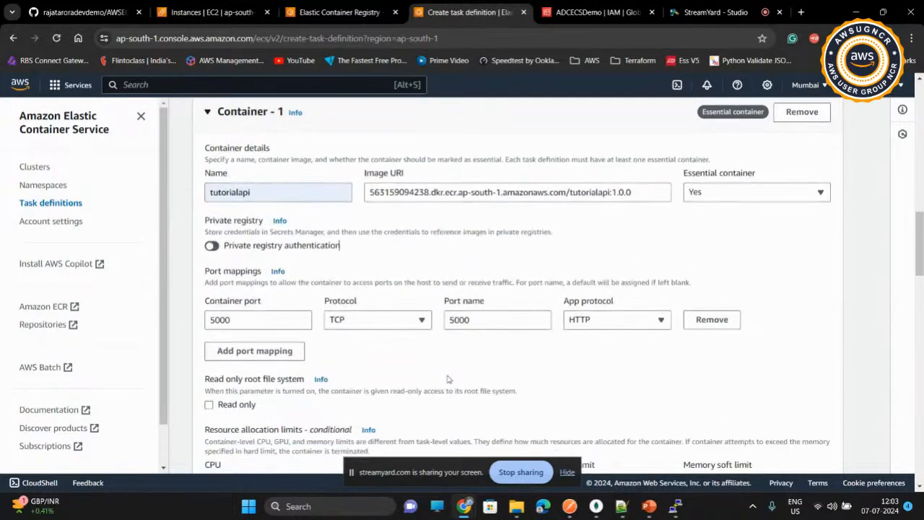
scroll(447, 379, "down", 1)
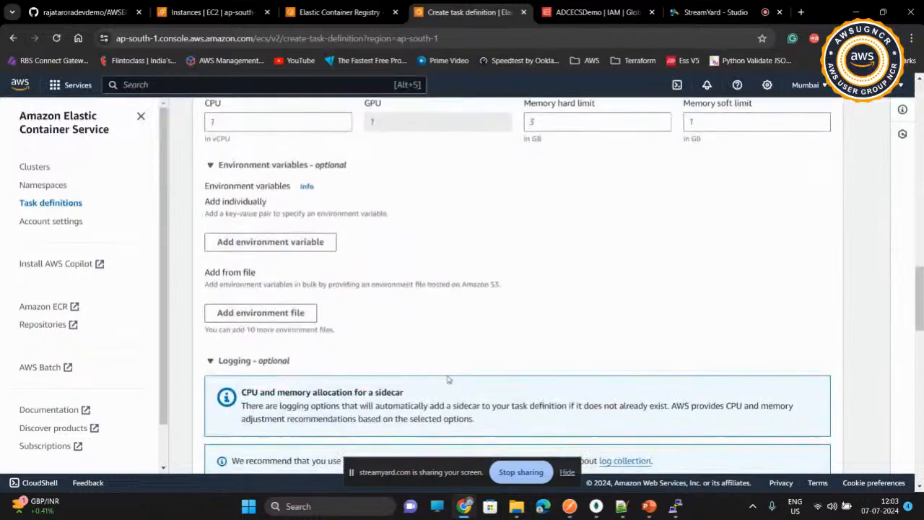
left_click(282, 244)
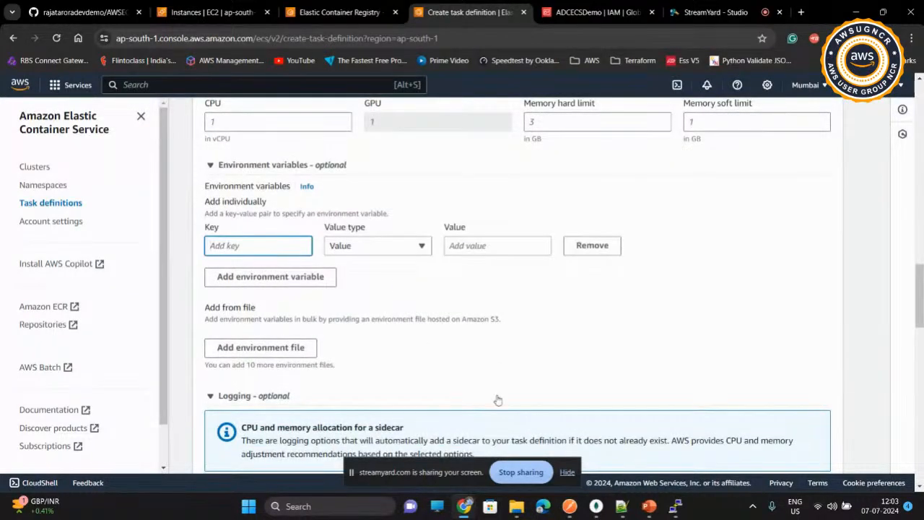
left_click(621, 512)
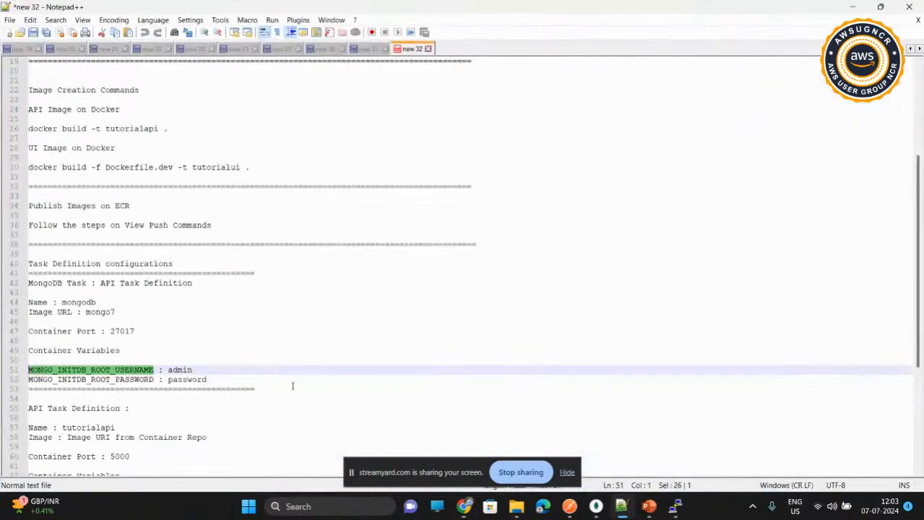
scroll(263, 372, "down", 4)
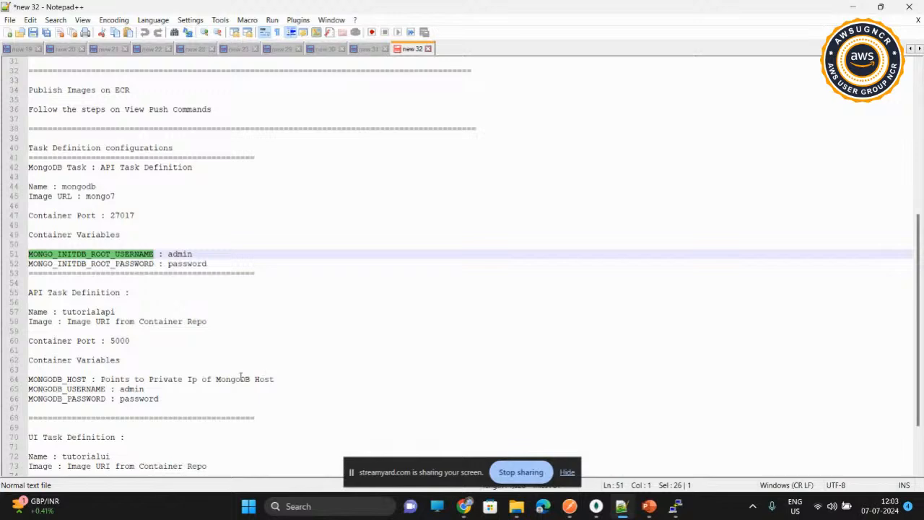
left_click_drag(86, 379, 24, 383)
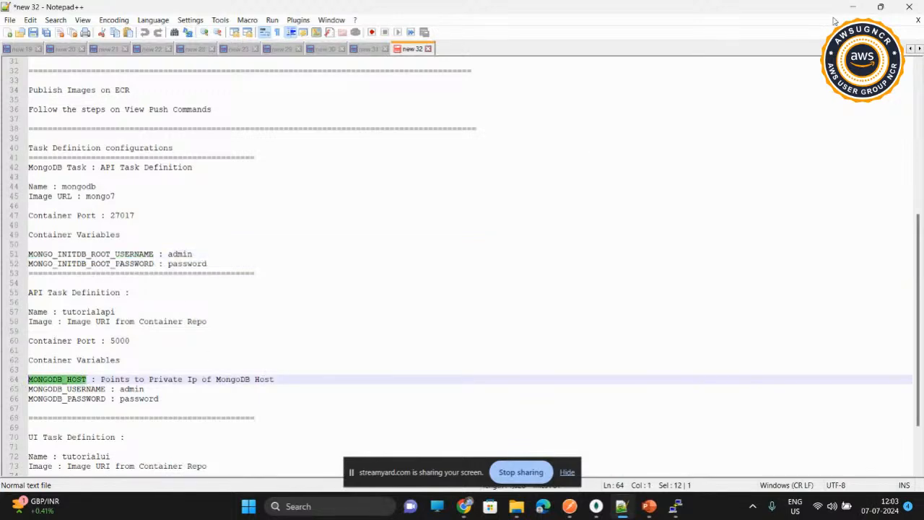
left_click(853, 7)
left_click(280, 245)
key("ctrl+v")
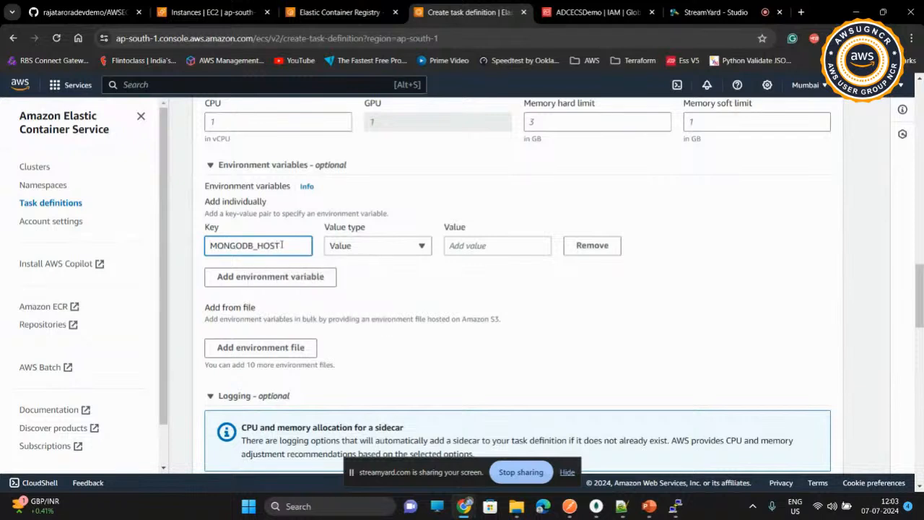
Step: Set the MONGODB_HOST value to the placeholder PrivateIPofMongoContainer
left_click(454, 245)
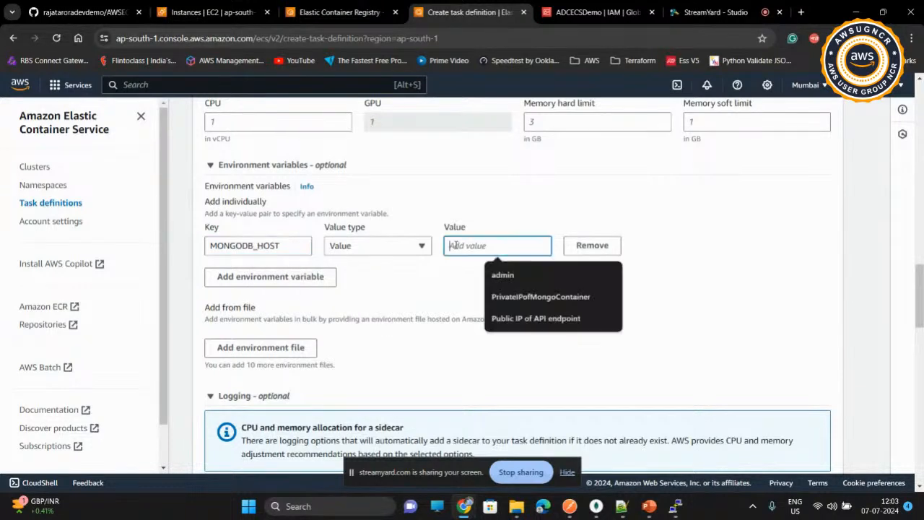
left_click(506, 297)
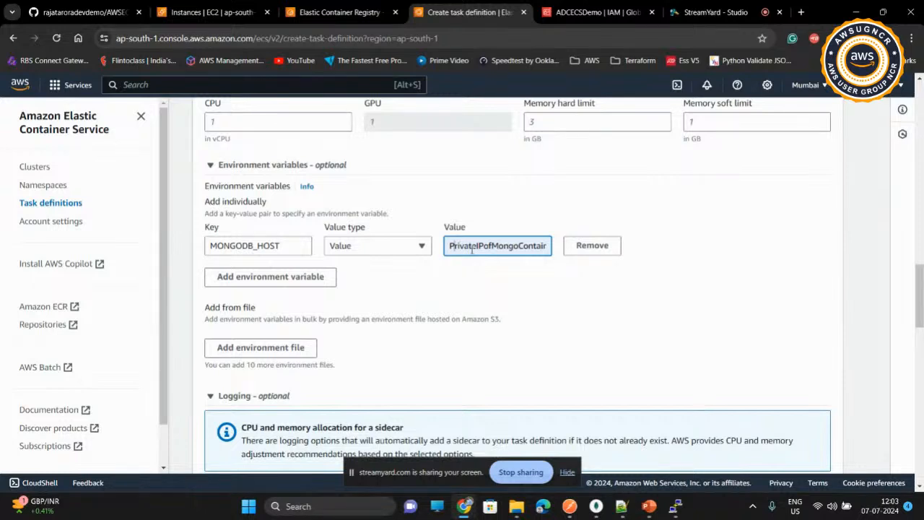
key("shift+Right")
key("shift+Right")
key("shift+Right")
key("shift+Right")
key("shift+Right")
key("shift+Right")
key("shift+Right")
key("shift+Right")
key("shift+Right")
key("shift+Right")
key("shift+Right")
key("shift+Right")
key("shift+Right")
key("shift+Right")
key("shift+Right")
key("shift+Right")
key("shift+Right")
key("shift+Right")
key("shift+Right")
key("shift+Right")
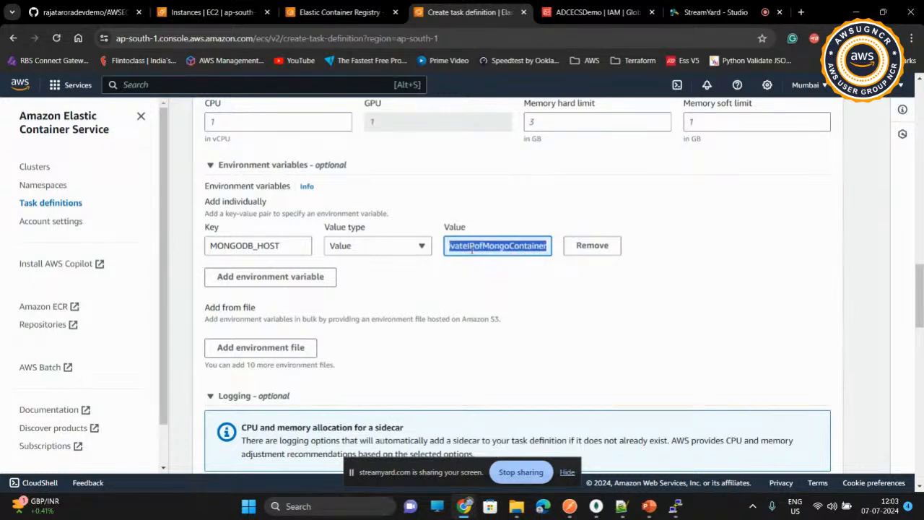
key("Home")
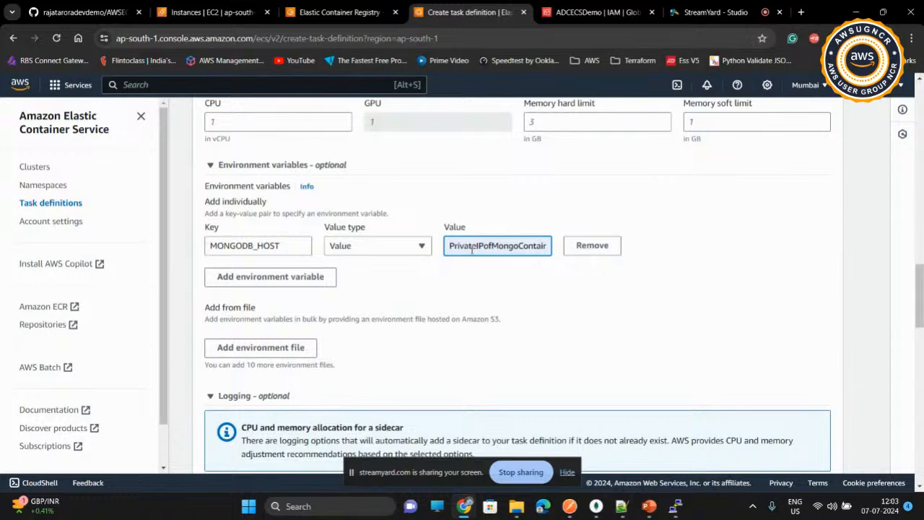
Step: Add a second environment variable MONGODB_USERNAME with the value admin
left_click(259, 281)
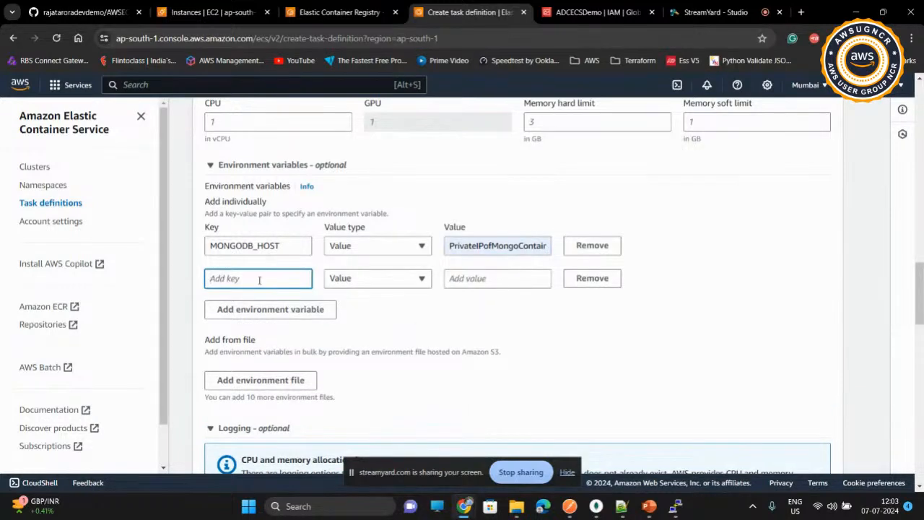
left_click(259, 280)
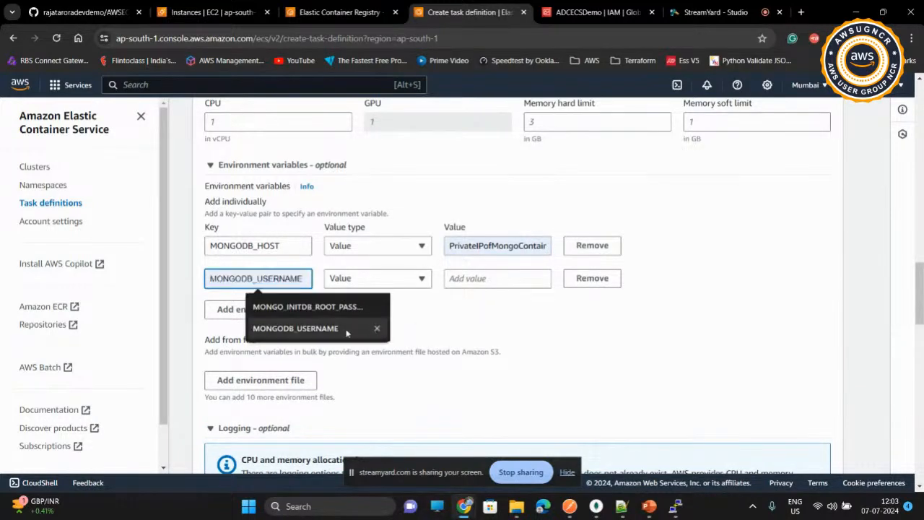
left_click(336, 330)
left_click(487, 282)
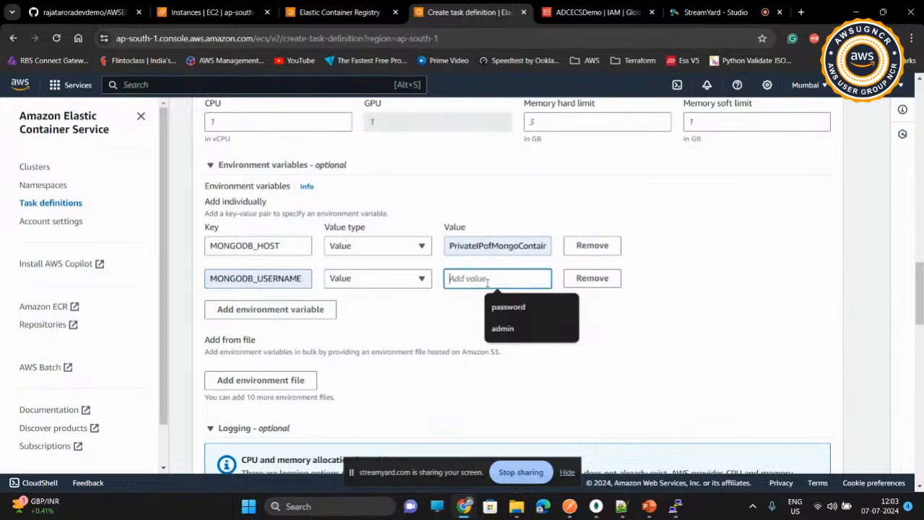
type("admin")
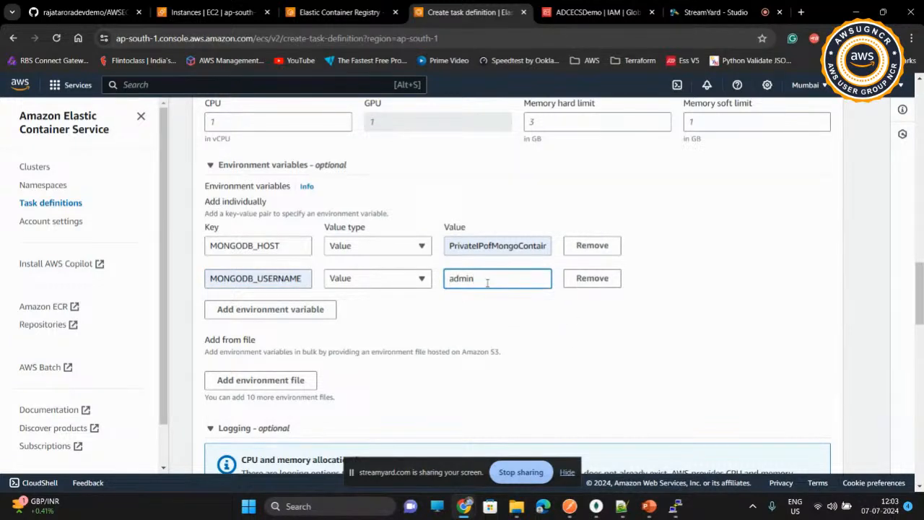
Step: Add a third environment variable MONGODB_PASSWORD and enter the database password as its value
left_click(294, 309)
left_click(277, 310)
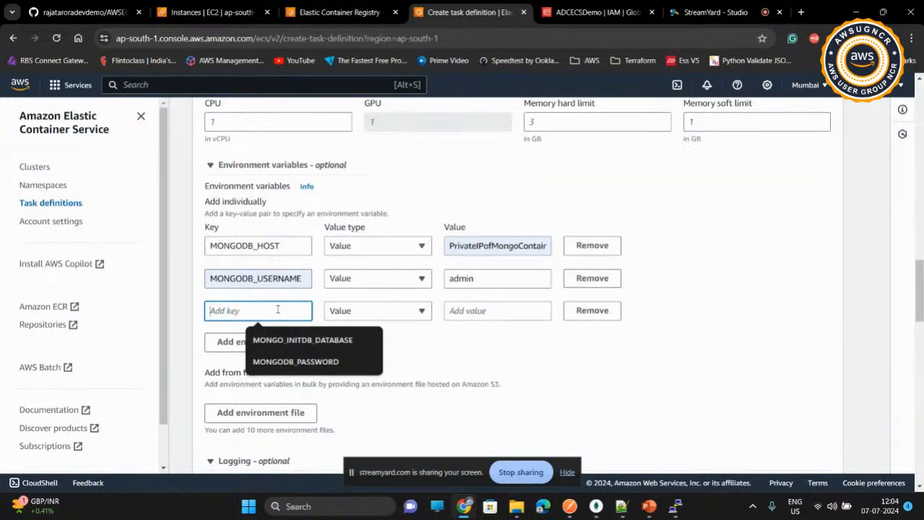
left_click(293, 361)
left_click(510, 303)
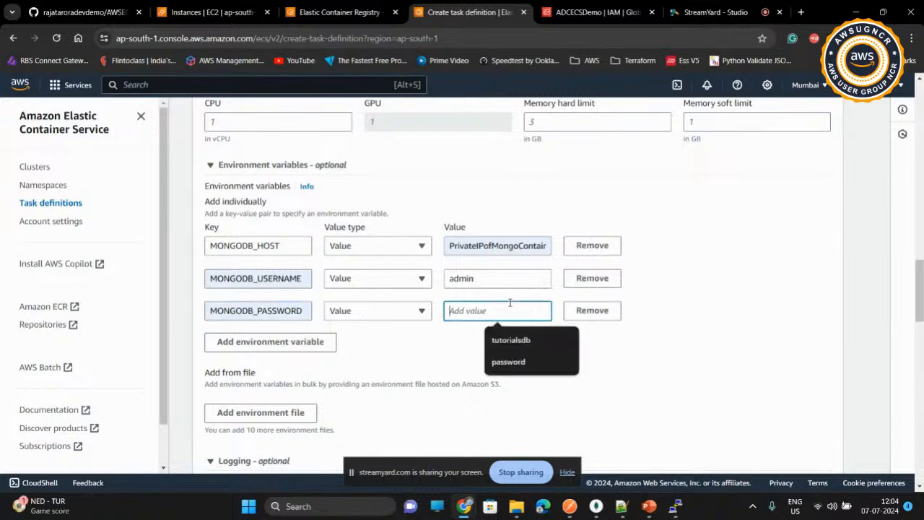
type("paword")
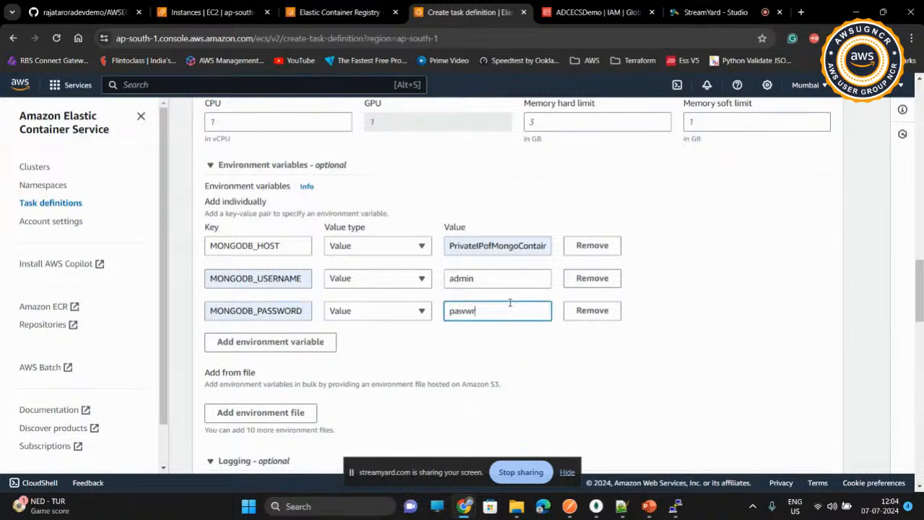
key("BackSpace")
key("BackSpace")
key("BackSpace")
key("BackSpace")
key("BackSpace")
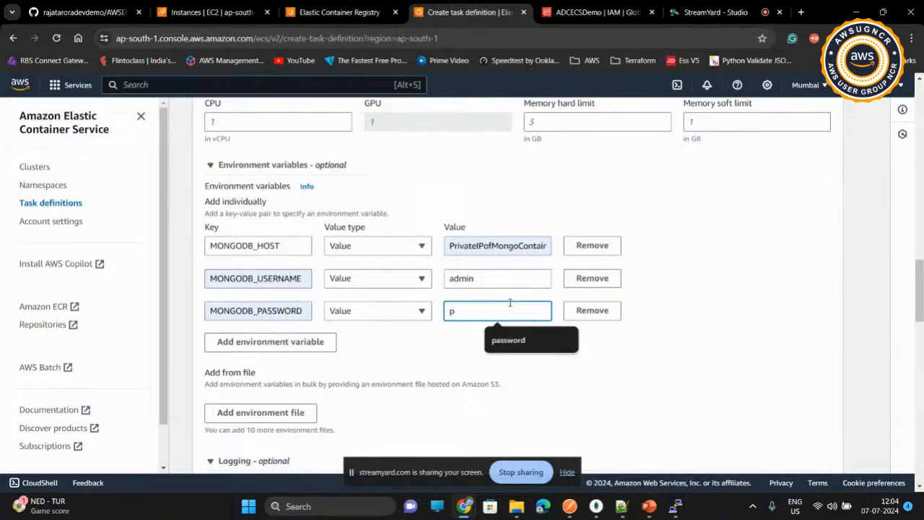
left_click(495, 340)
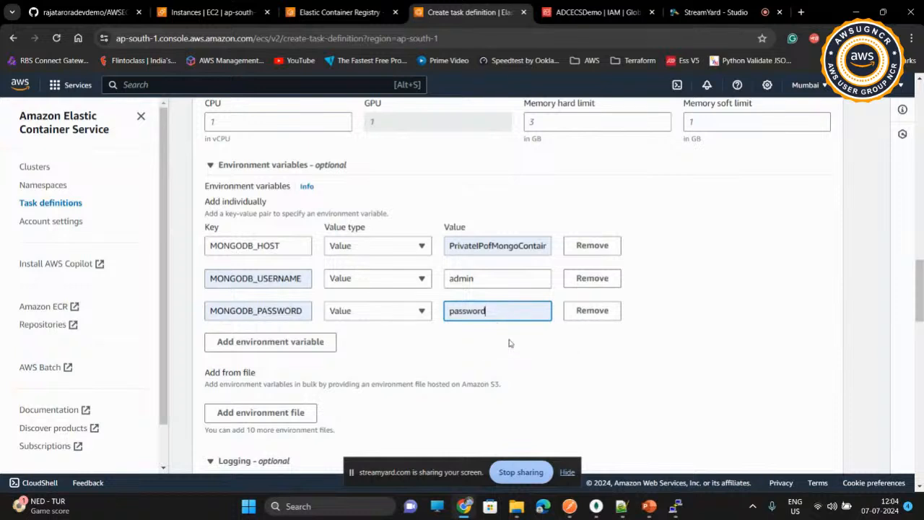
left_click(476, 352)
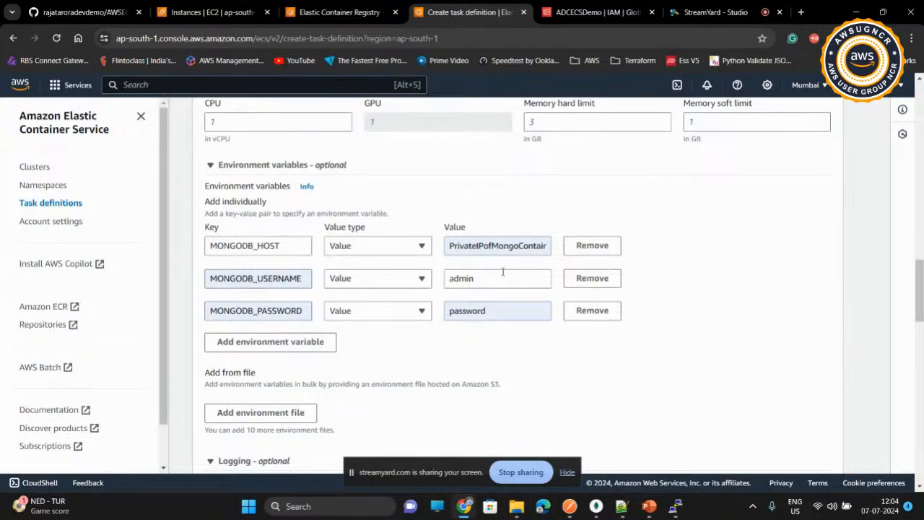
Step: Keep the default logging and remaining optional settings and create the tutorialapitaskdef task definition
double_click(478, 246)
left_click(525, 343)
scroll(524, 343, "down", 8)
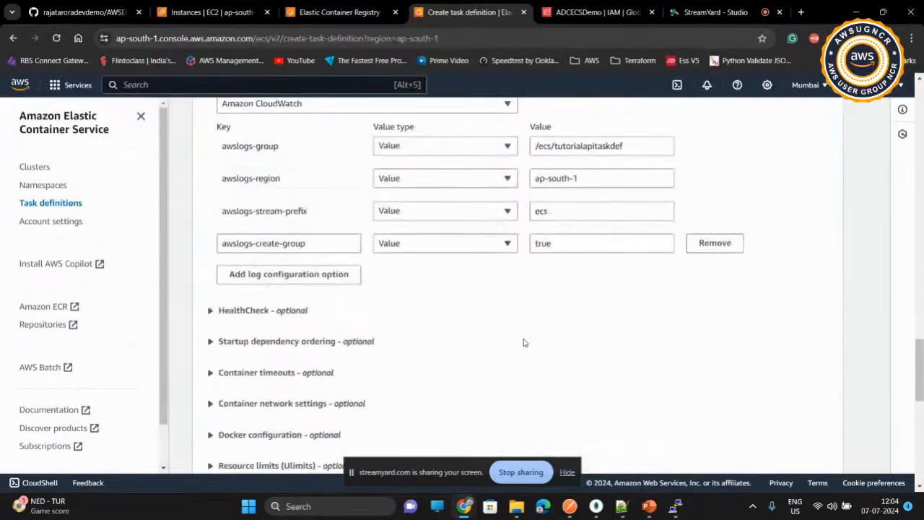
scroll(524, 343, "down", 10)
left_click(816, 452)
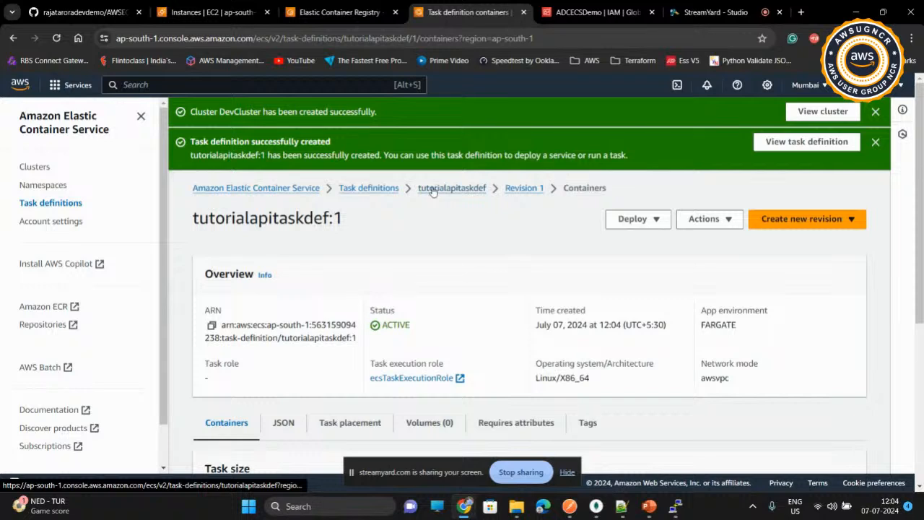
Step: Start a new task definition from the task definitions list and set its family name to tutorialuitaskdef
left_click(390, 192)
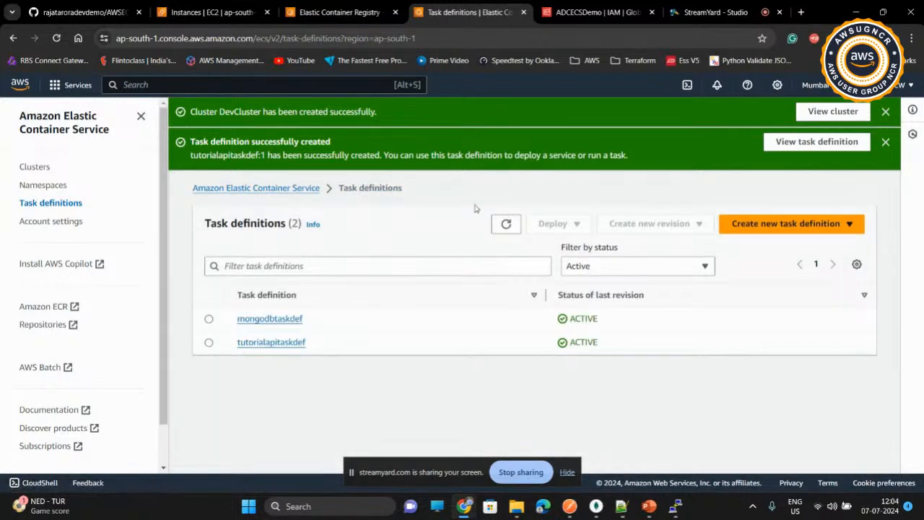
left_click(769, 224)
left_click(755, 244)
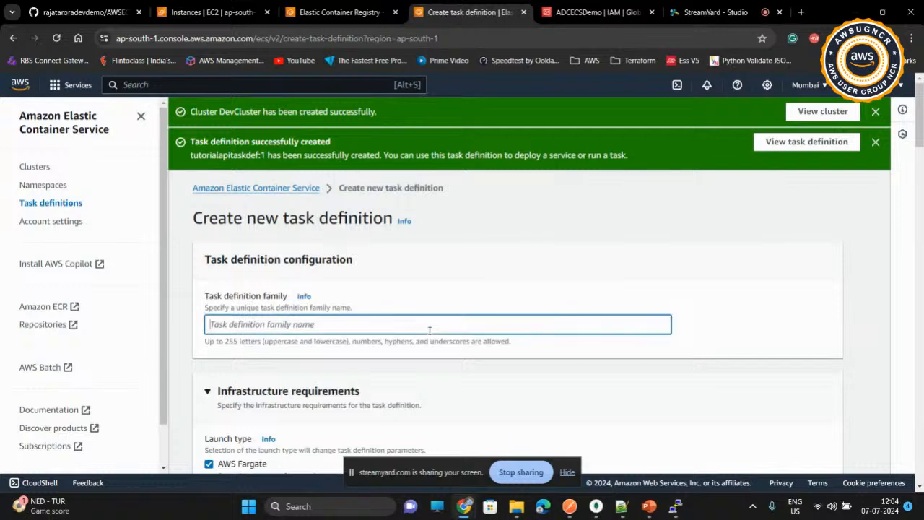
left_click(430, 326)
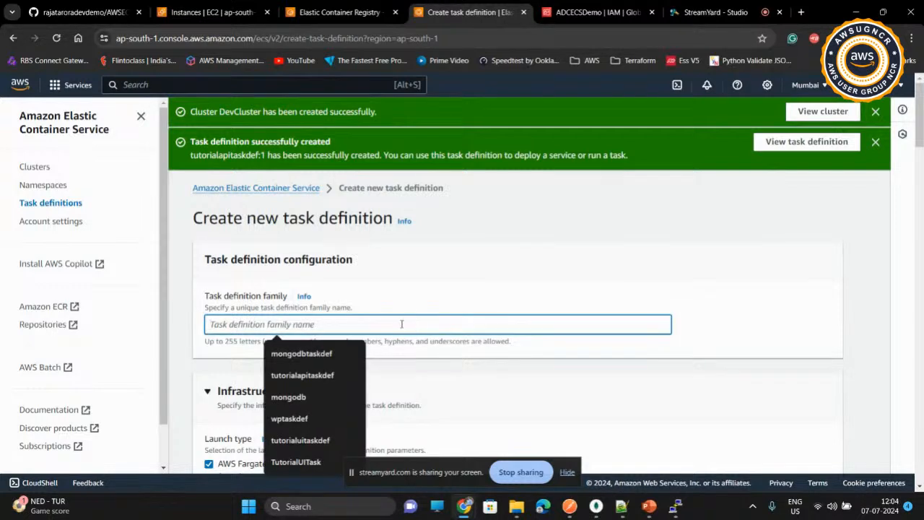
left_click(316, 441)
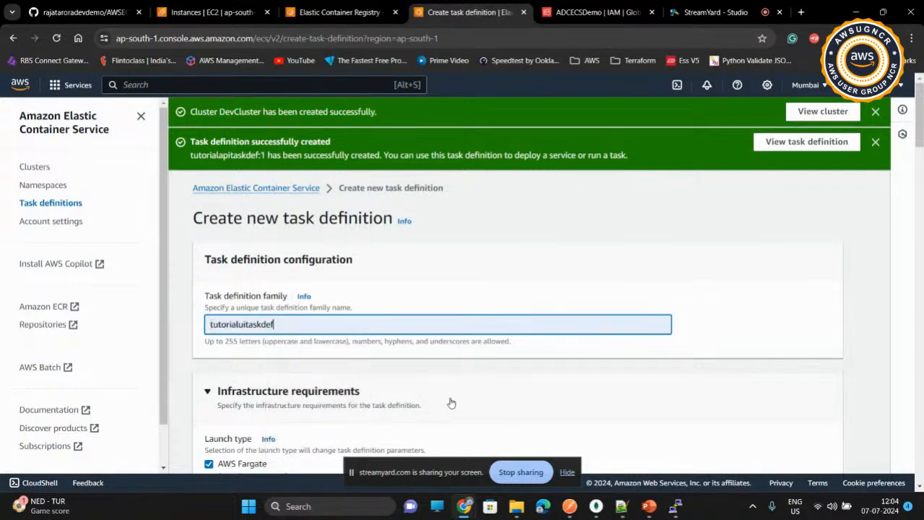
left_click_drag(246, 326, 283, 329)
left_click(283, 329)
left_click(207, 390)
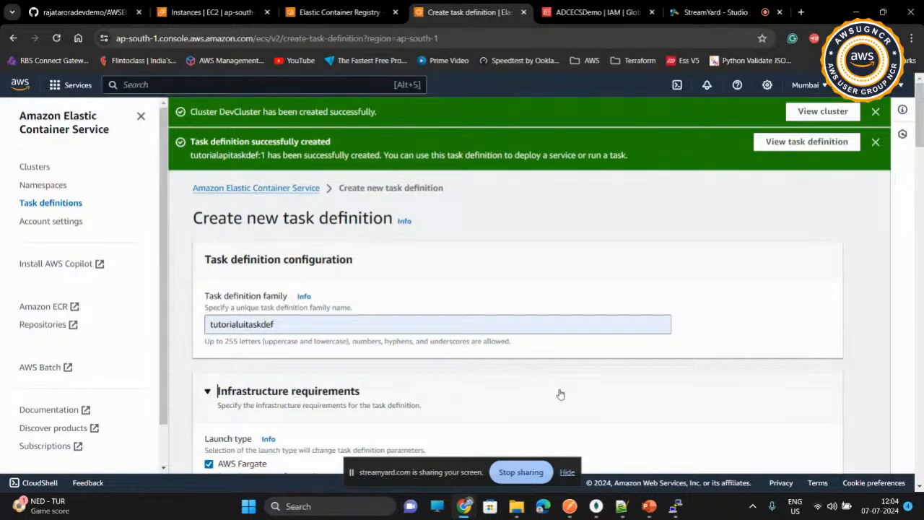
Step: Name the first container of the task definition tutorialui
scroll(557, 369, "down", 3)
scroll(557, 368, "down", 8)
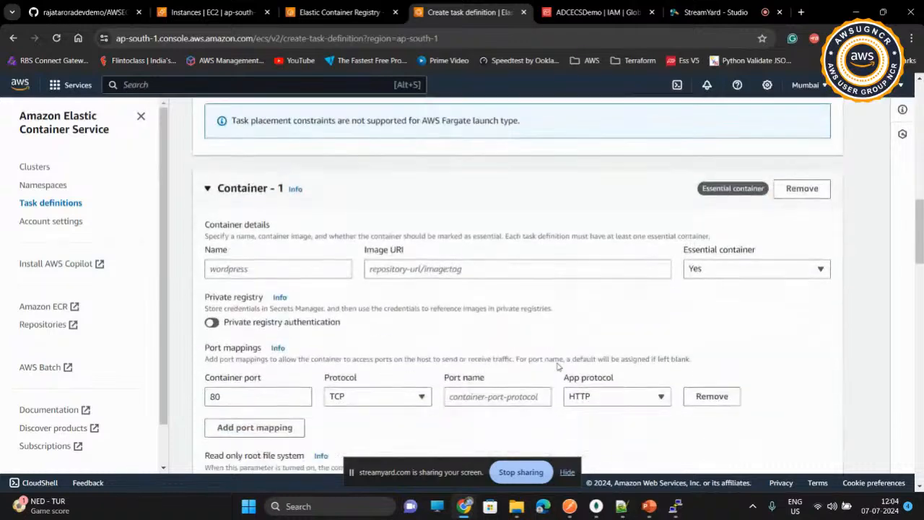
scroll(557, 367, "down", 2)
left_click(305, 192)
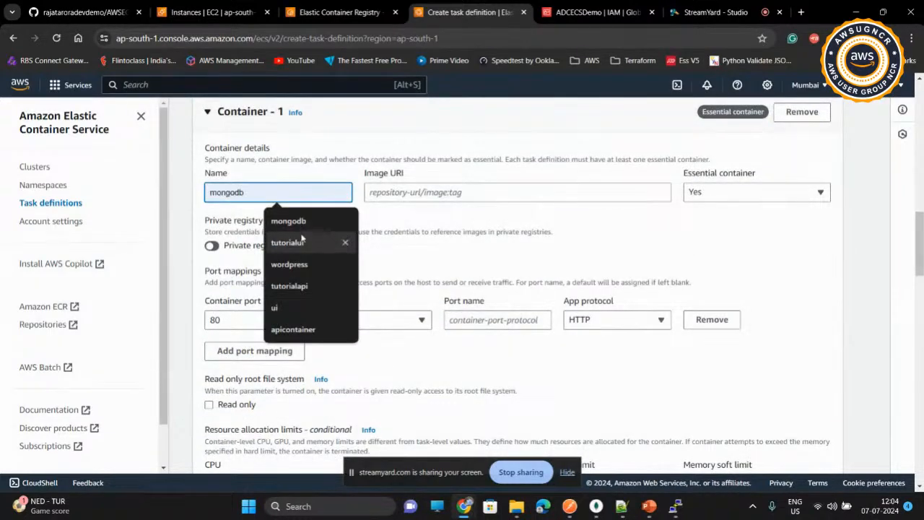
left_click(298, 243)
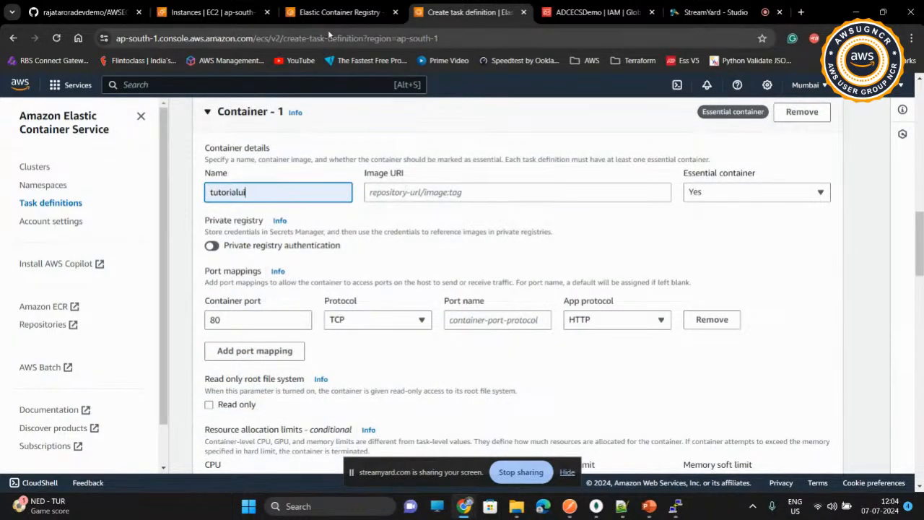
Step: Copy the tutorialui repository URI from ECR and enter it with tag 1.0.0 as the container's image URI
left_click(333, 12)
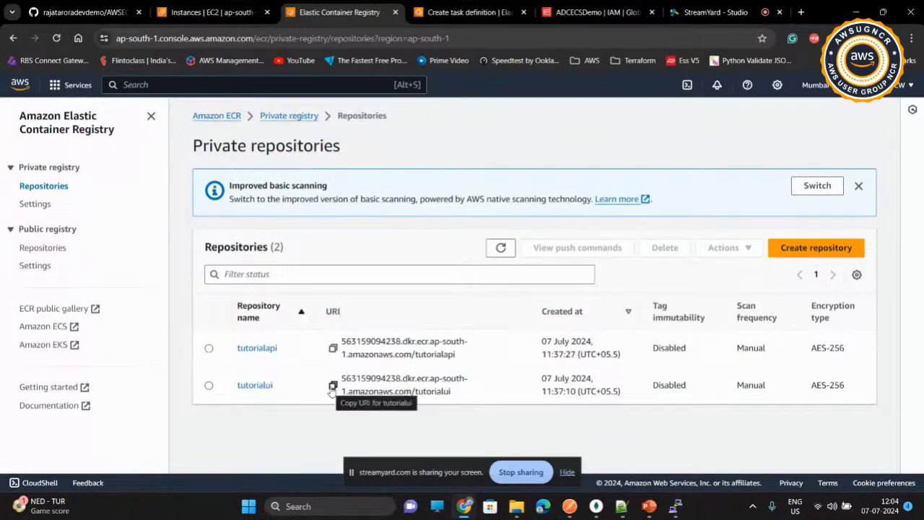
left_click(332, 387)
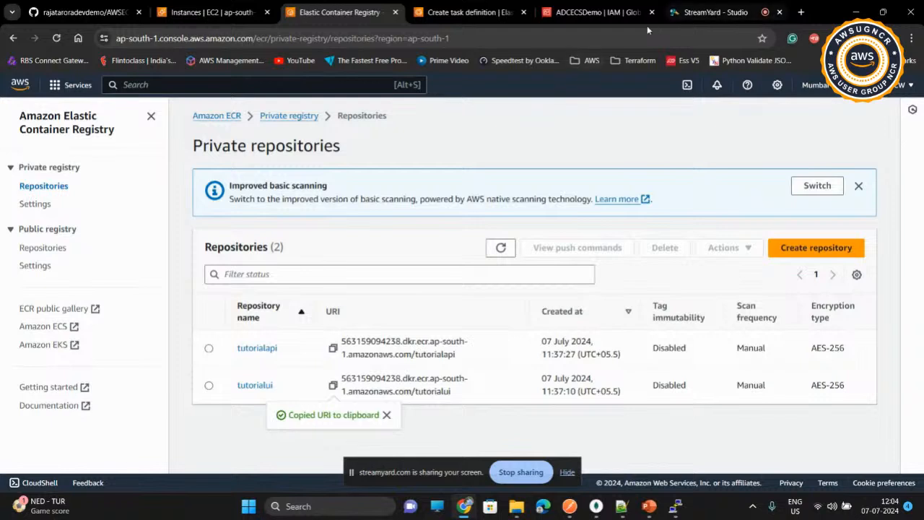
left_click(478, 15)
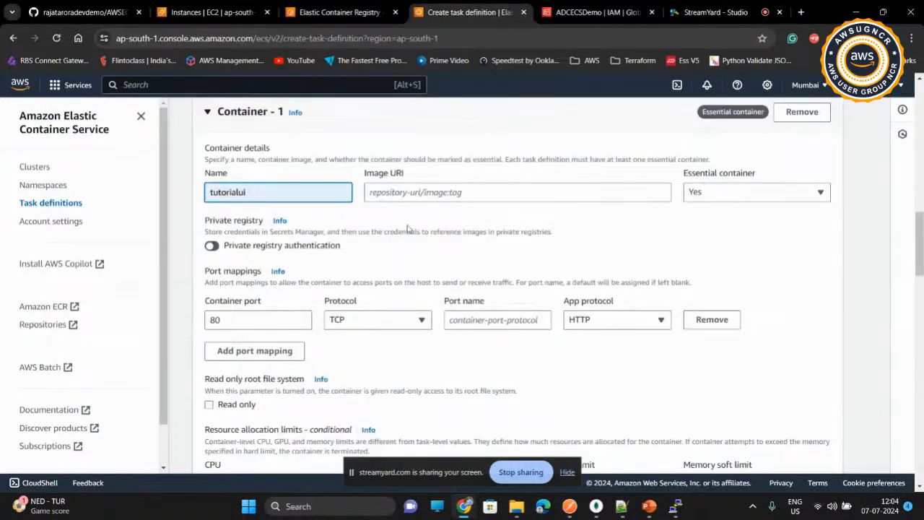
left_click(417, 192)
key("ctrl+v")
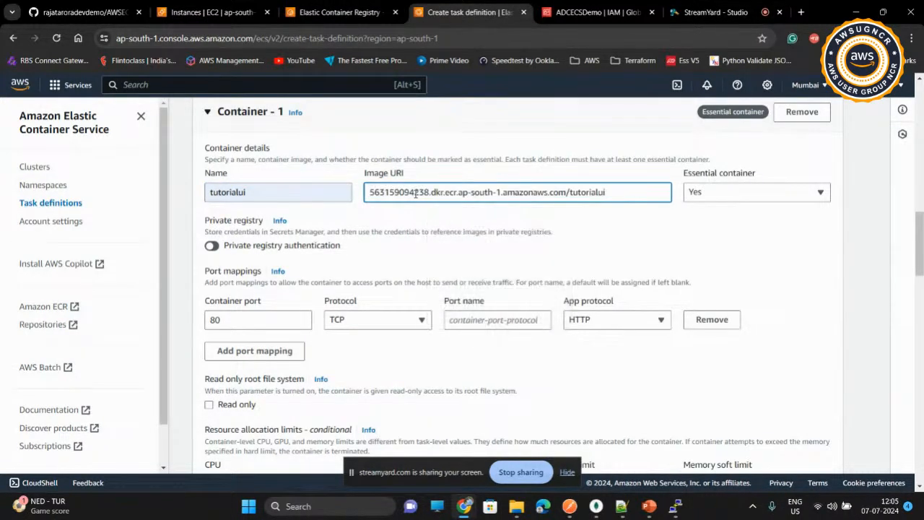
type(":1")
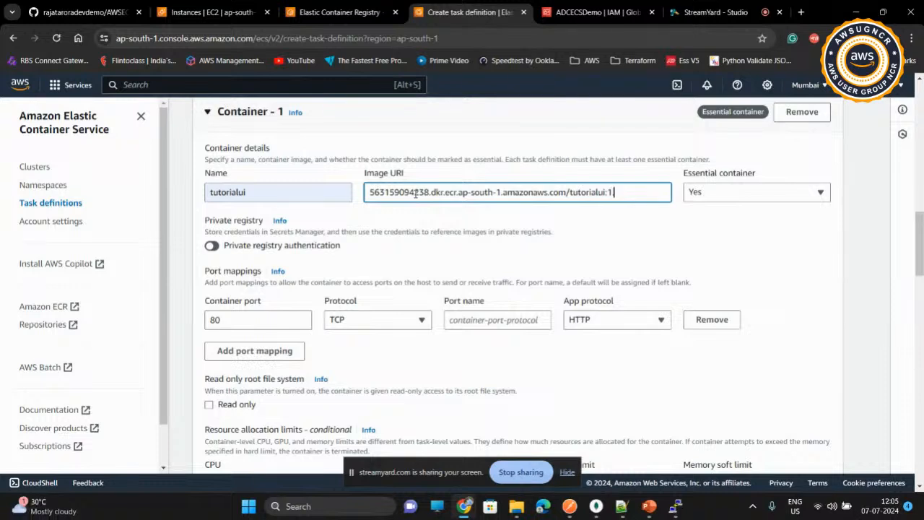
type(".0.0")
left_click_drag(215, 232, 327, 233)
left_click(318, 232)
left_click(327, 234)
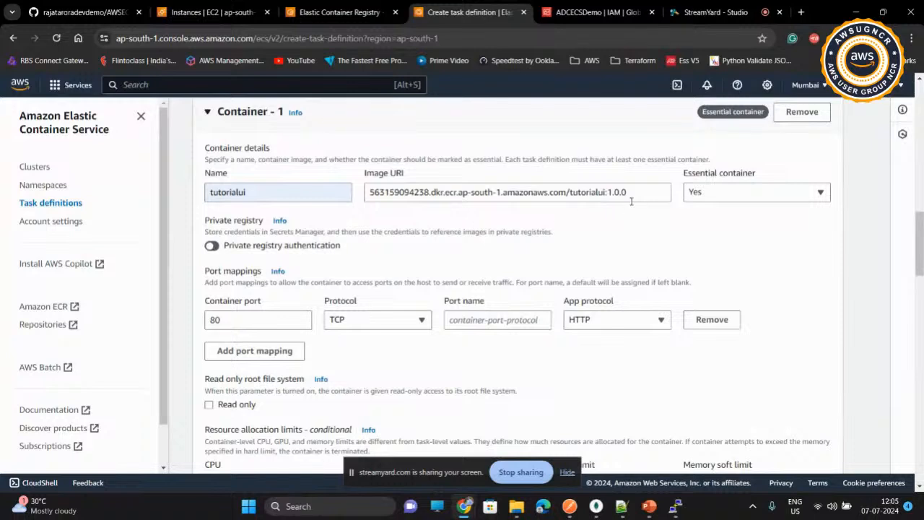
Step: Set the container port and the port name to 8081, keeping a single port mapping
left_click(244, 322)
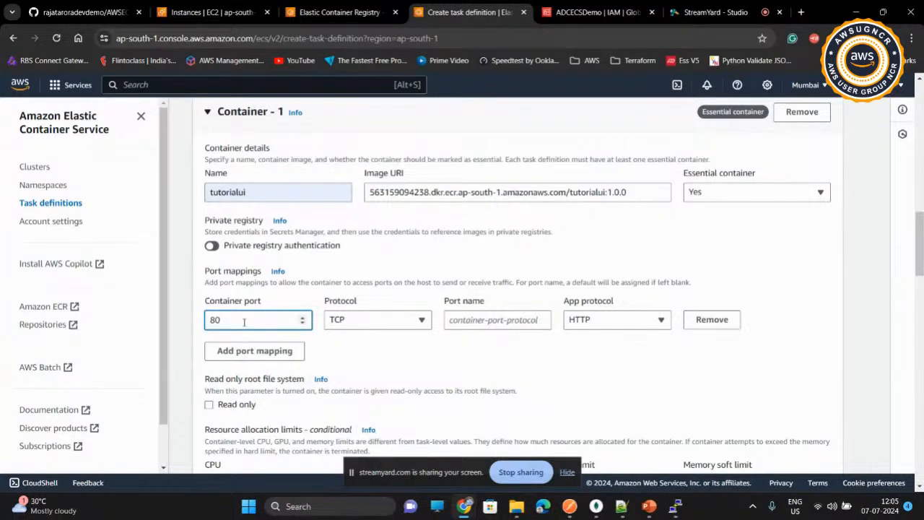
type("81")
left_click(466, 313)
type("8081")
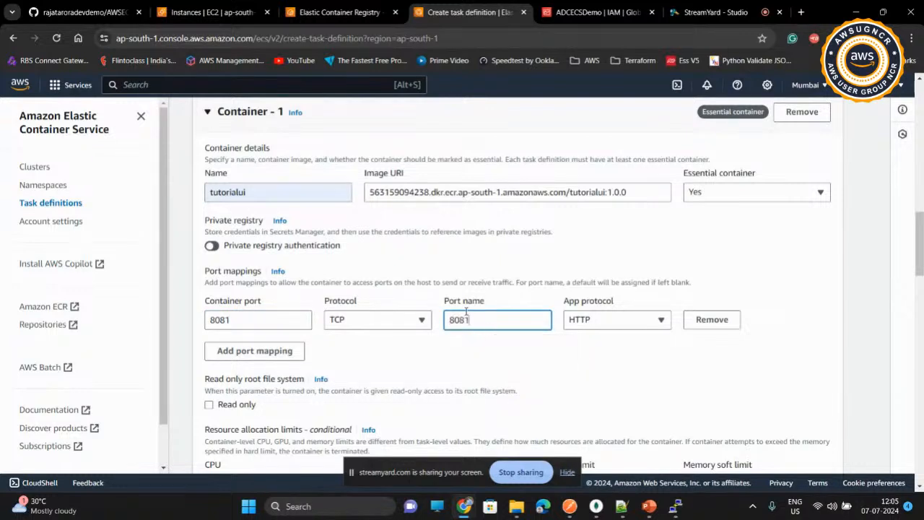
left_click(454, 339)
scroll(454, 339, "down", 1)
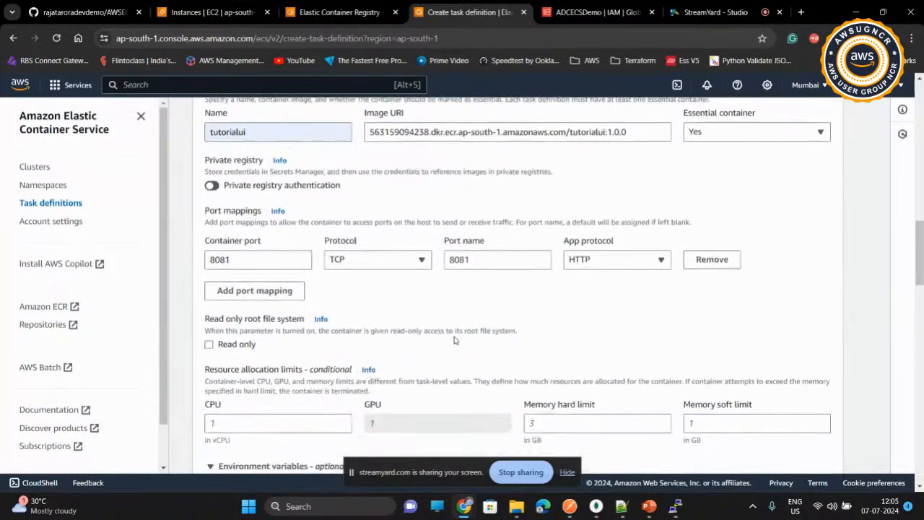
left_click(244, 292)
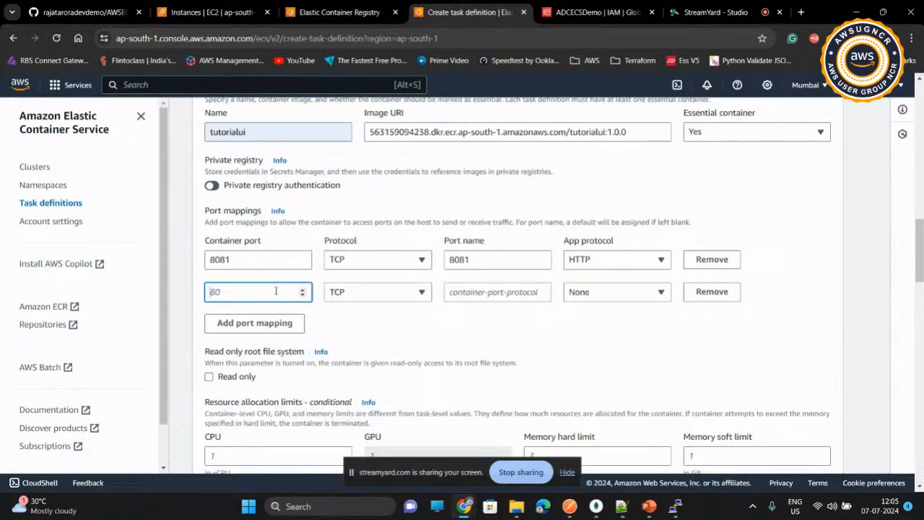
left_click(700, 296)
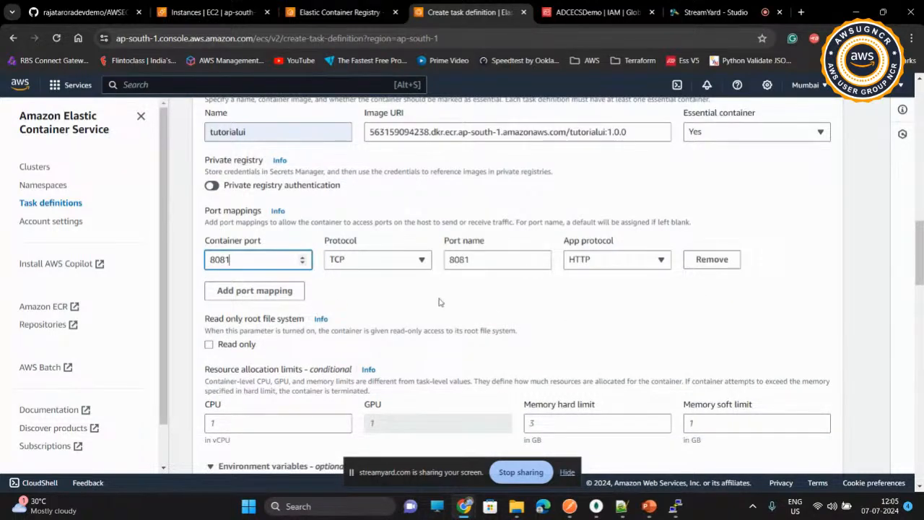
Step: Add the environment variable REACT_APP_API_URL with the placeholder value "Public IP of API endpoint"
scroll(439, 303, "down", 4)
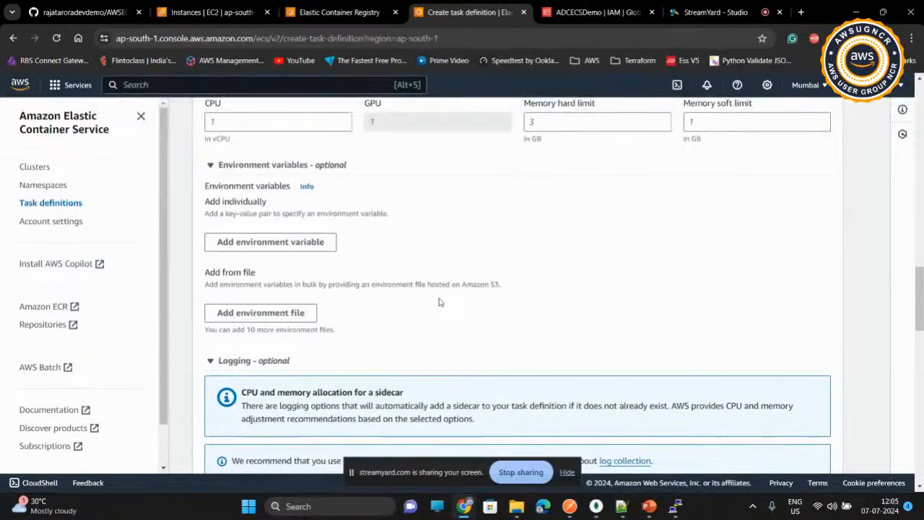
left_click(290, 243)
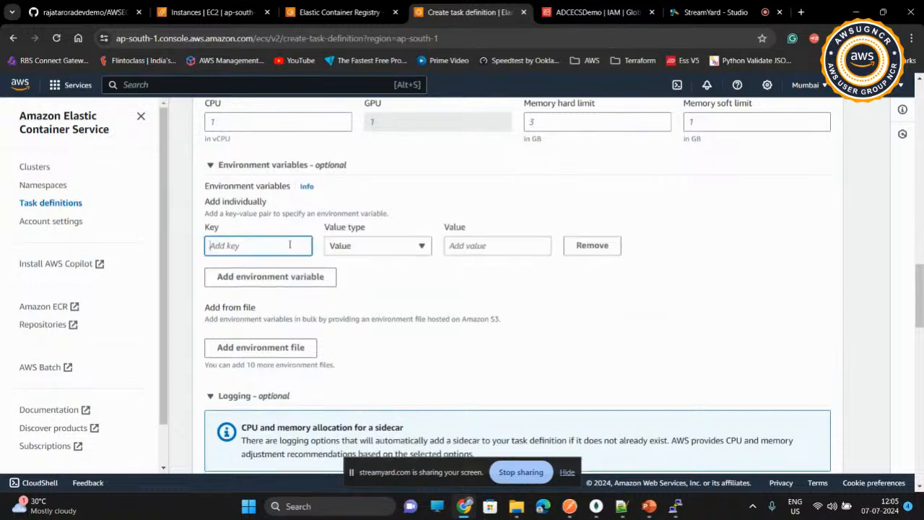
left_click(290, 245)
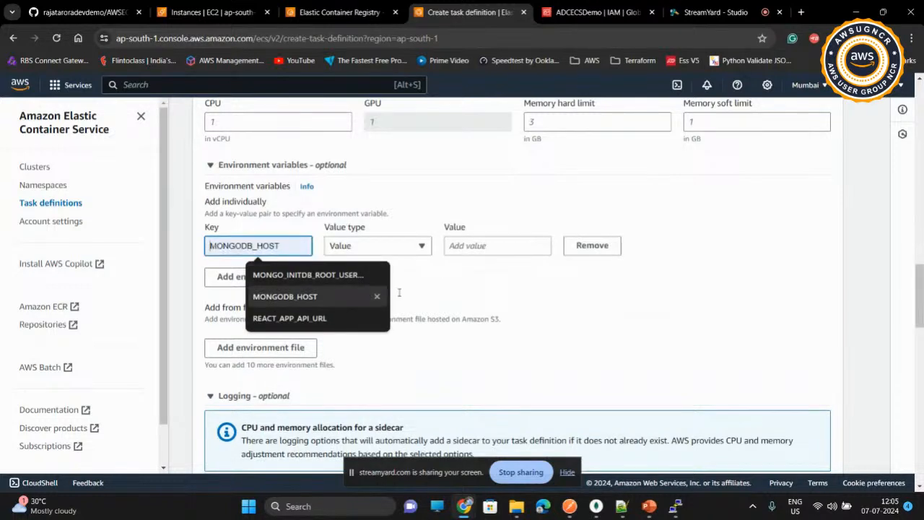
left_click(304, 320)
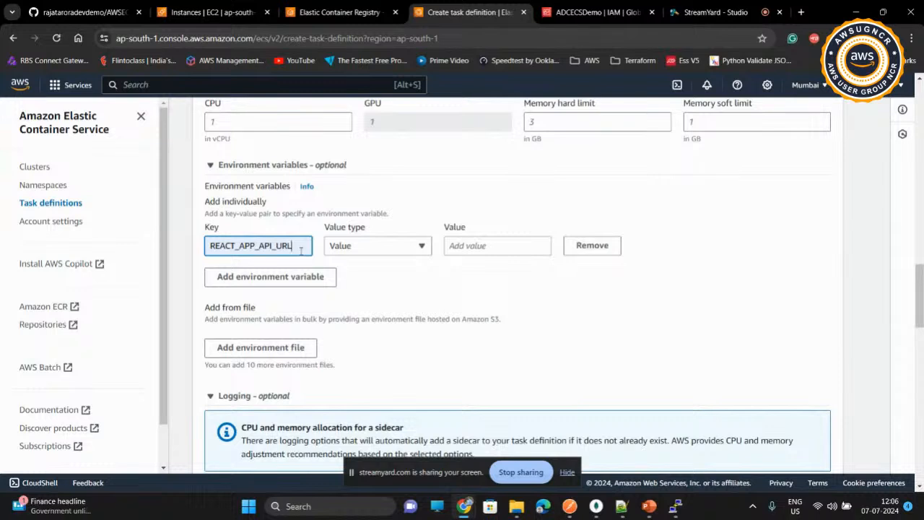
left_click(463, 245)
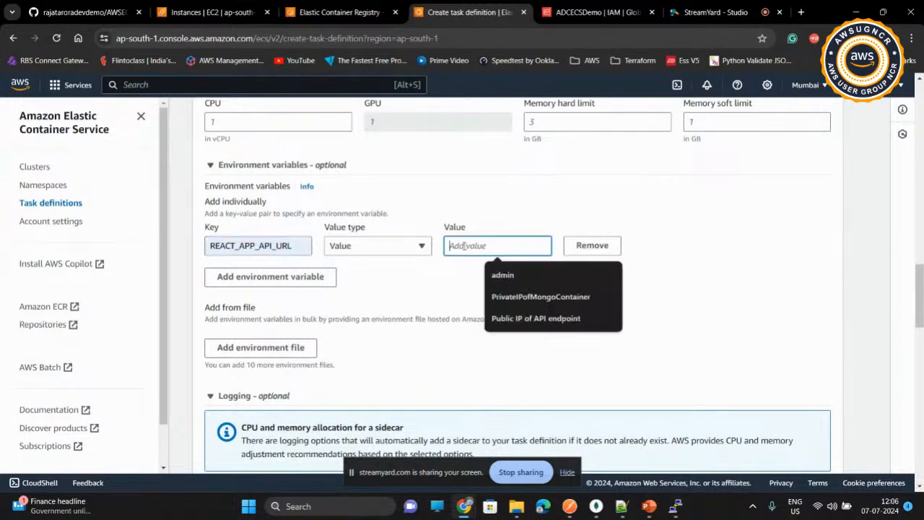
left_click(523, 318)
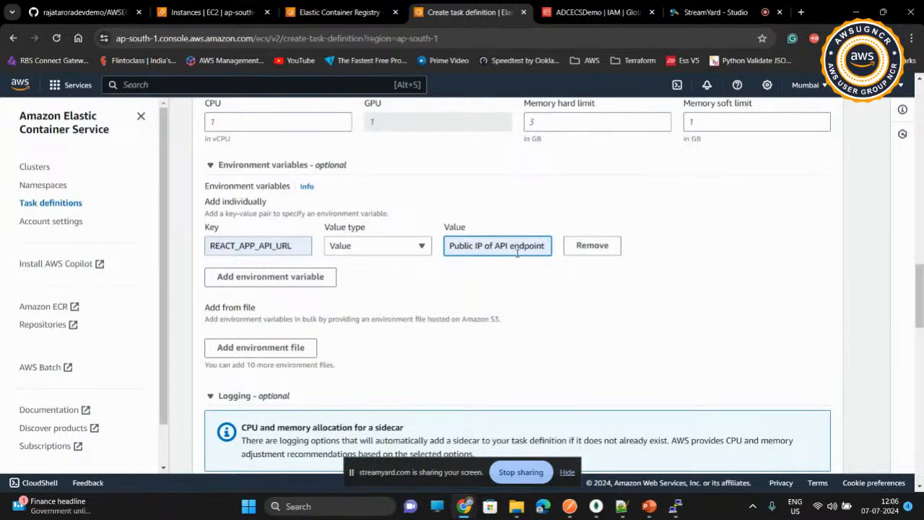
Step: Create the tutorialuitaskdef task definition with the remaining defaults and return to the task definitions list
scroll(517, 253, "down", 15)
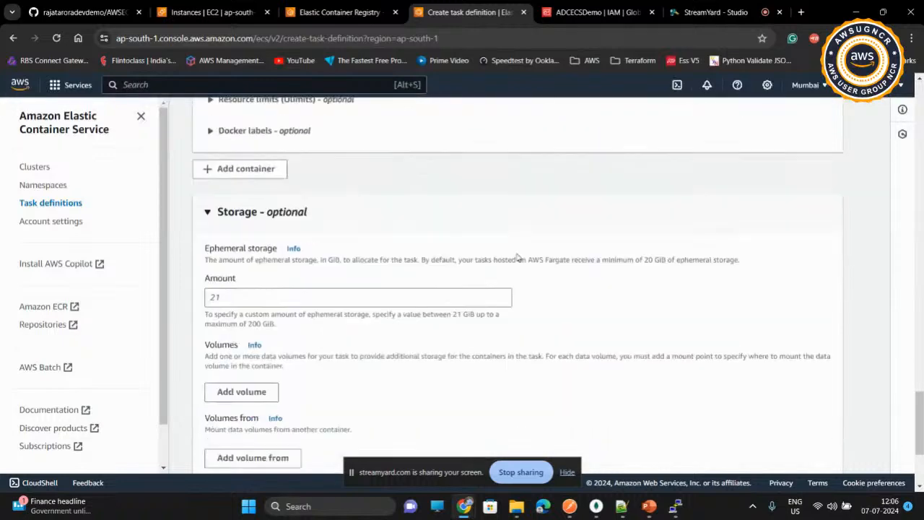
scroll(516, 256, "down", 3)
left_click(838, 453)
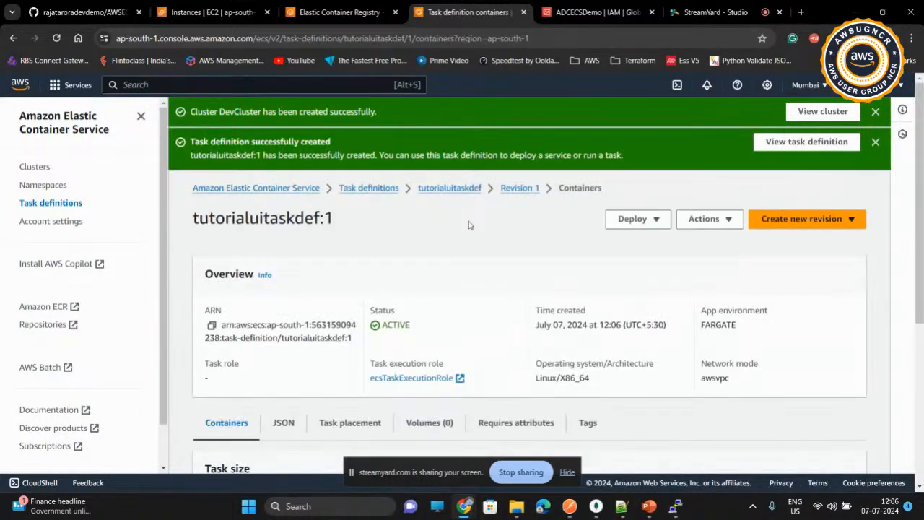
left_click(381, 190)
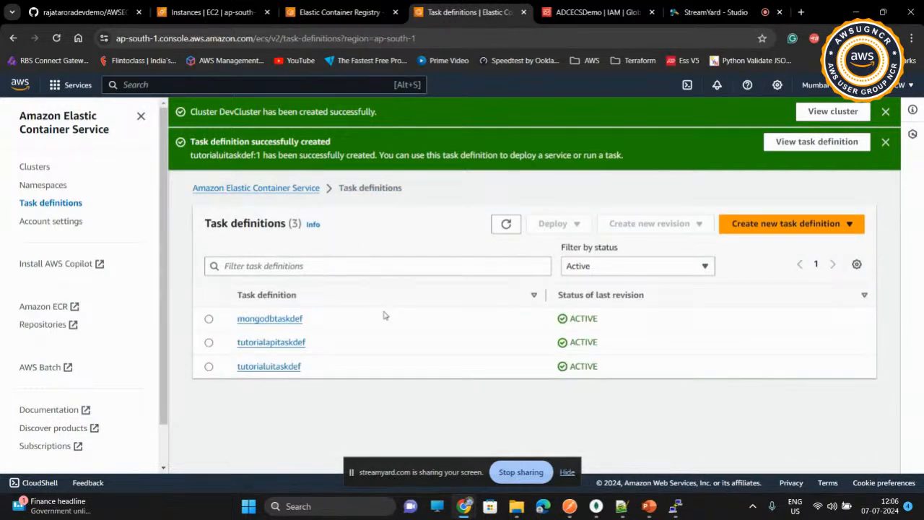
Step: Open the DevCluster cluster, go to its tasks and open the form for running a new task
left_click(36, 167)
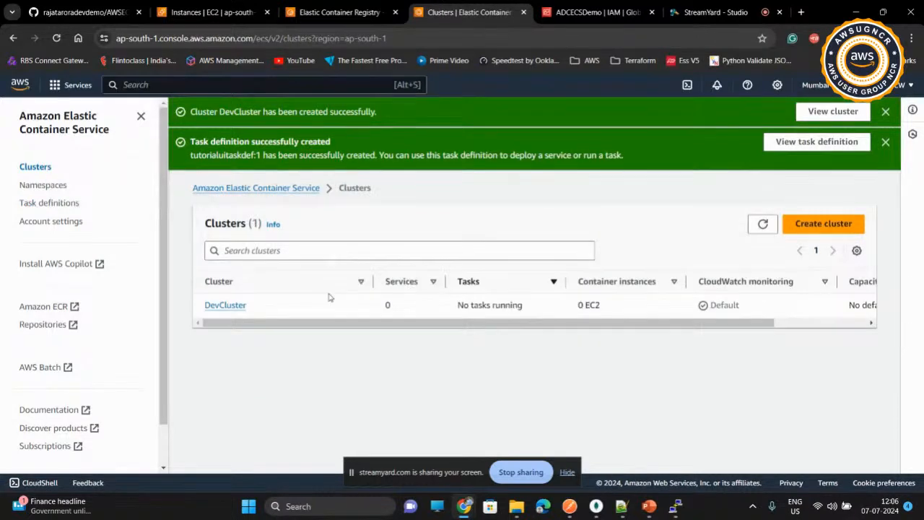
left_click(222, 307)
scroll(339, 295, "down", 4)
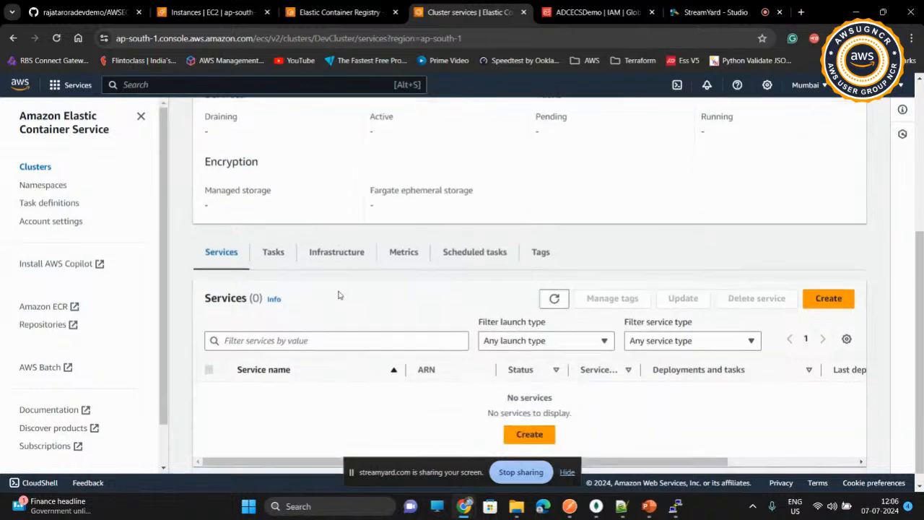
left_click(272, 240)
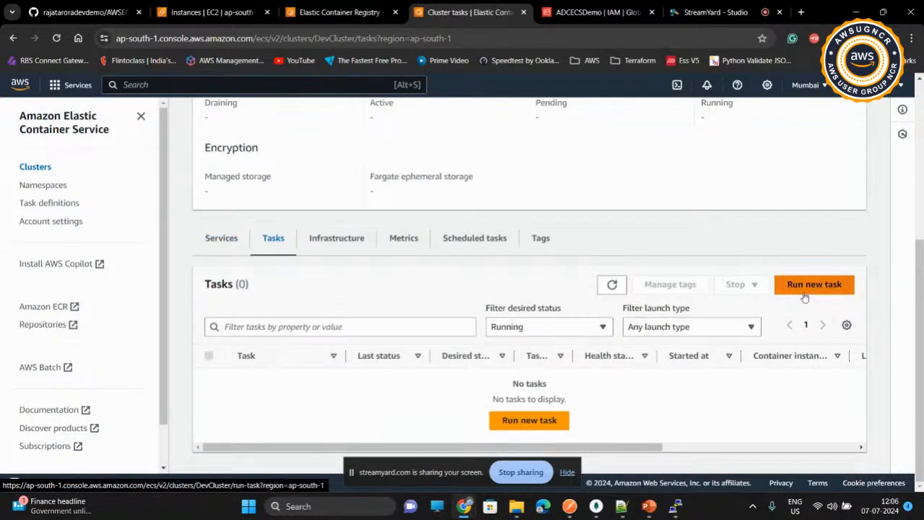
left_click(231, 238)
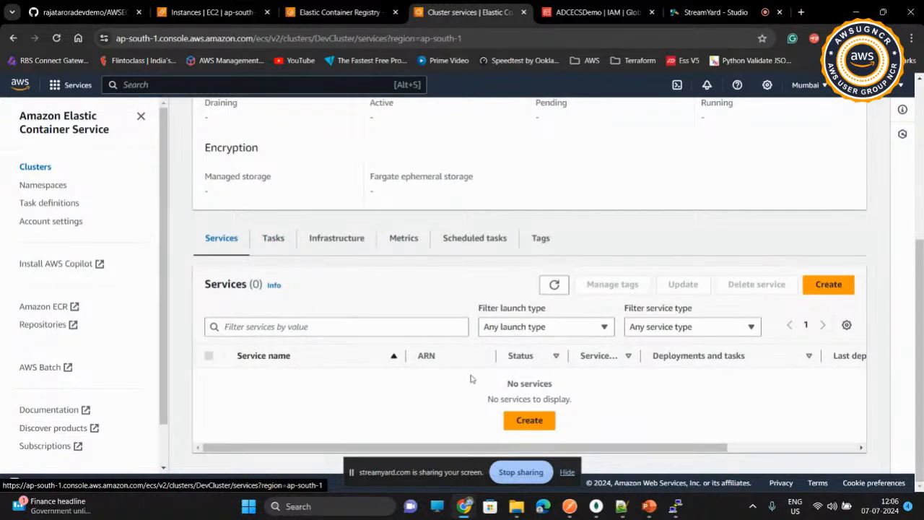
left_click(275, 241)
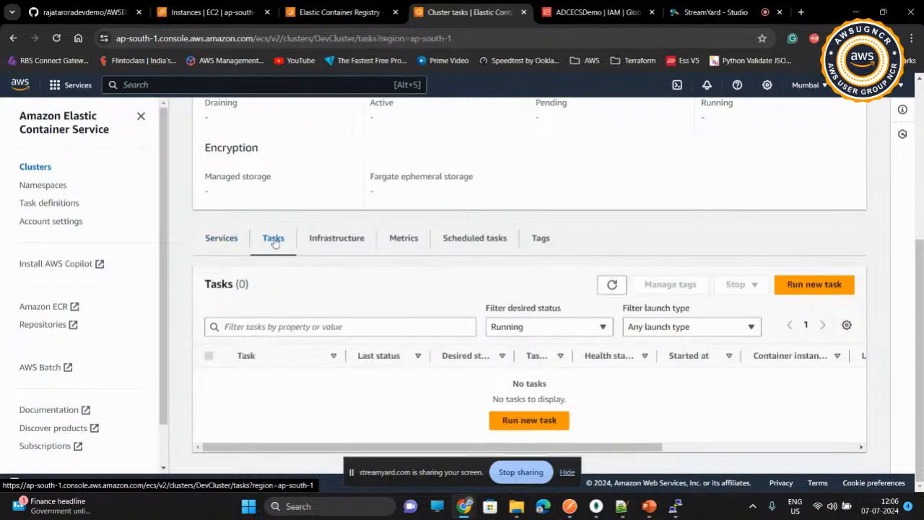
left_click(810, 284)
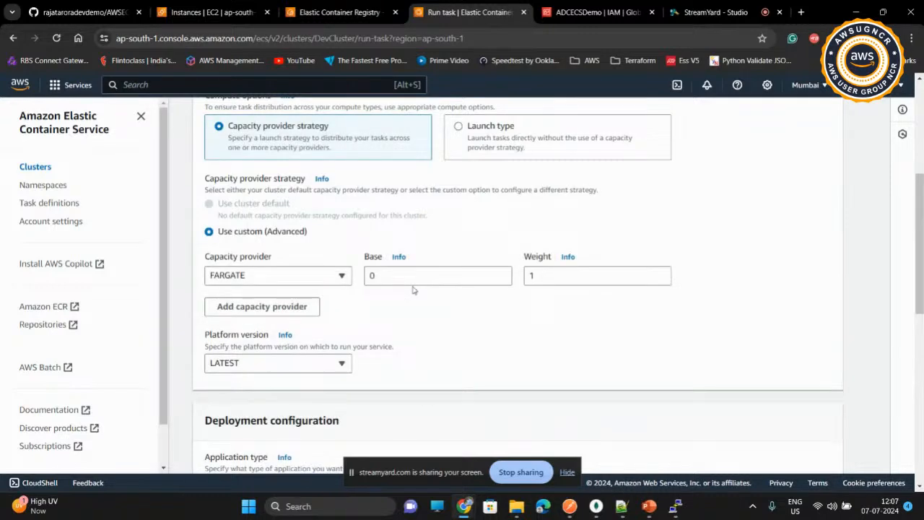
scroll(414, 290, "up", 2)
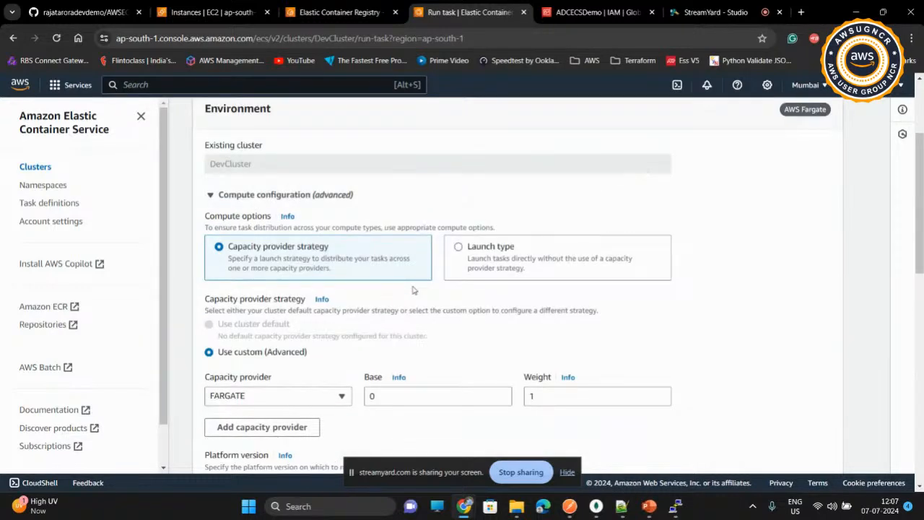
Step: Select the mongodbtaskdef family with revision 1 (LATEST) as the new task's definition, keeping the FARGATE capacity provider
scroll(413, 290, "down", 1)
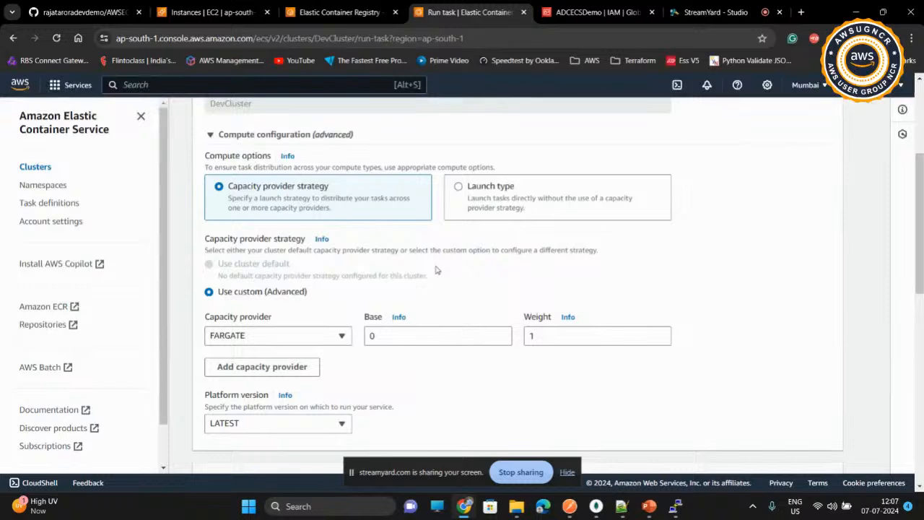
scroll(436, 270, "down", 2)
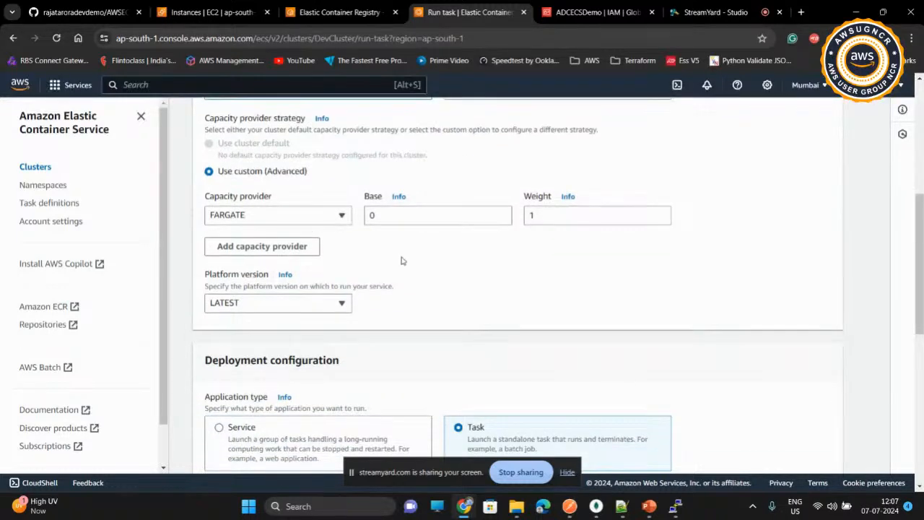
scroll(402, 260, "down", 4)
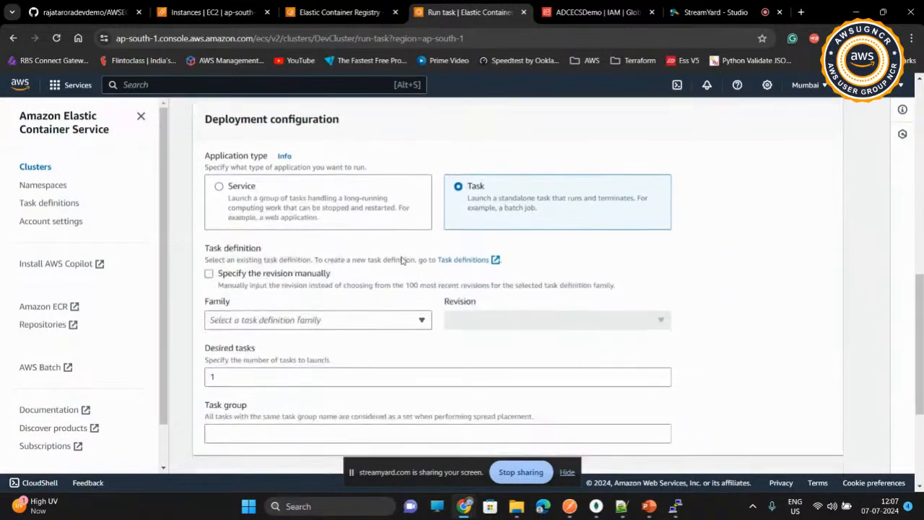
left_click(350, 323)
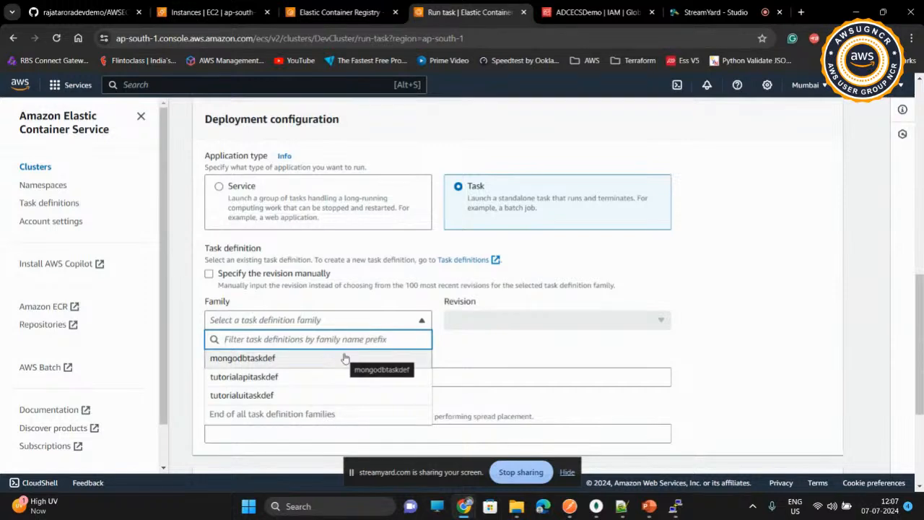
left_click(301, 359)
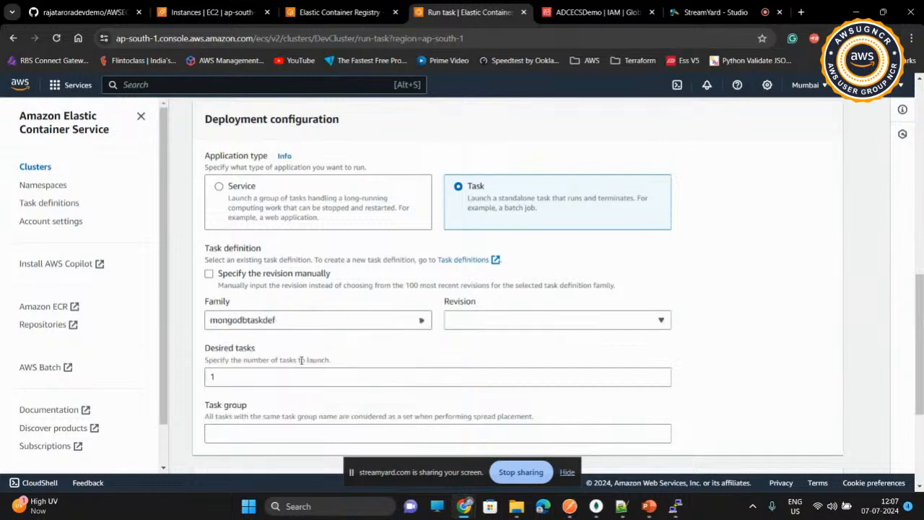
left_click(518, 324)
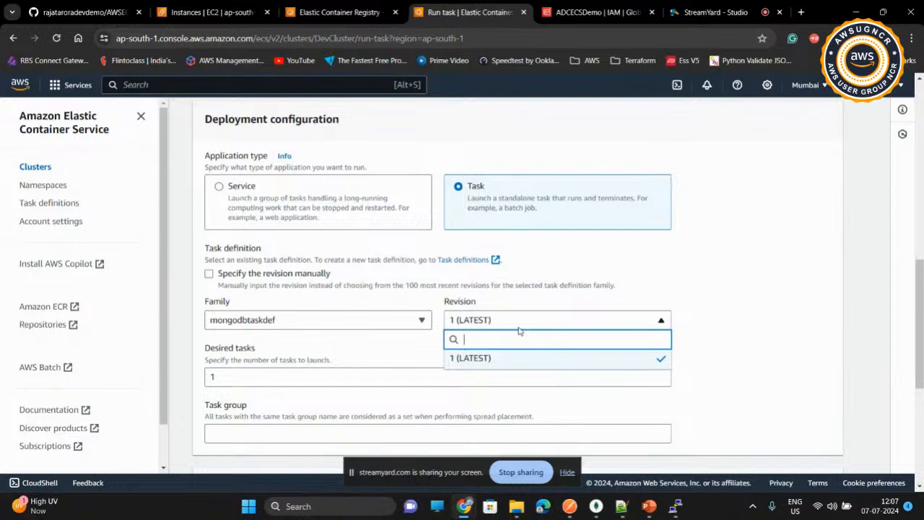
left_click(518, 329)
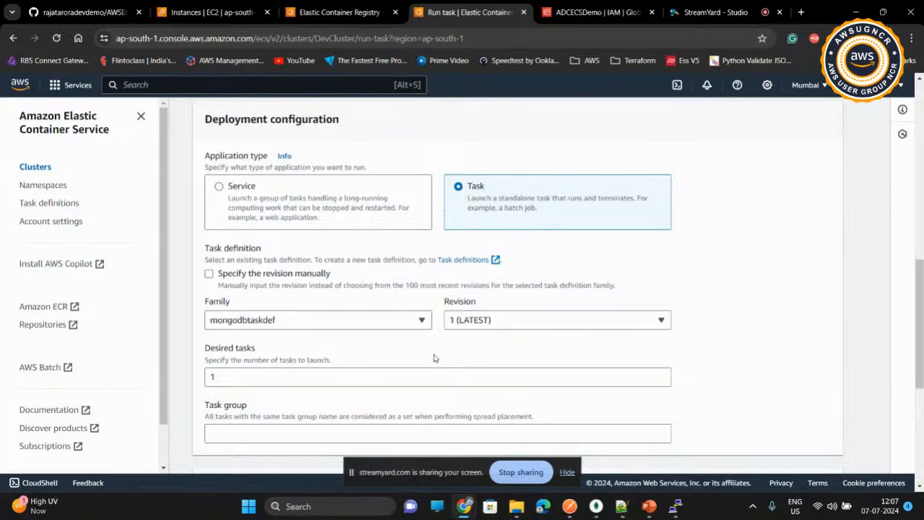
Step: Review the mongodb container's environment variable overrides and launch the task with them unchanged
scroll(434, 358, "down", 3)
scroll(355, 358, "down", 2)
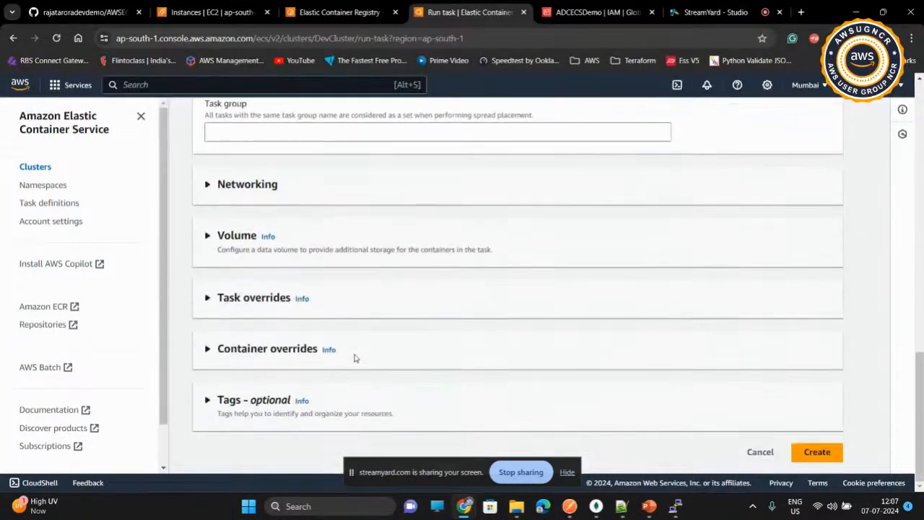
left_click(208, 351)
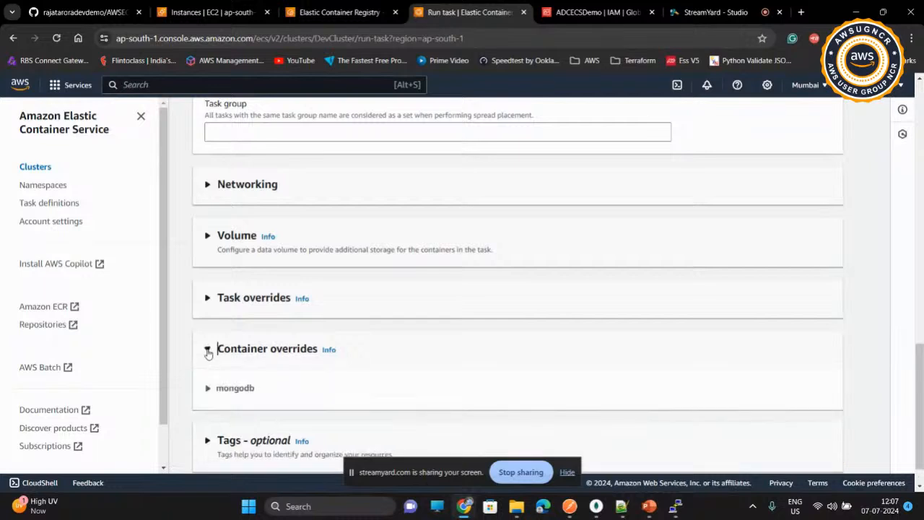
left_click(207, 388)
scroll(378, 368, "down", 1)
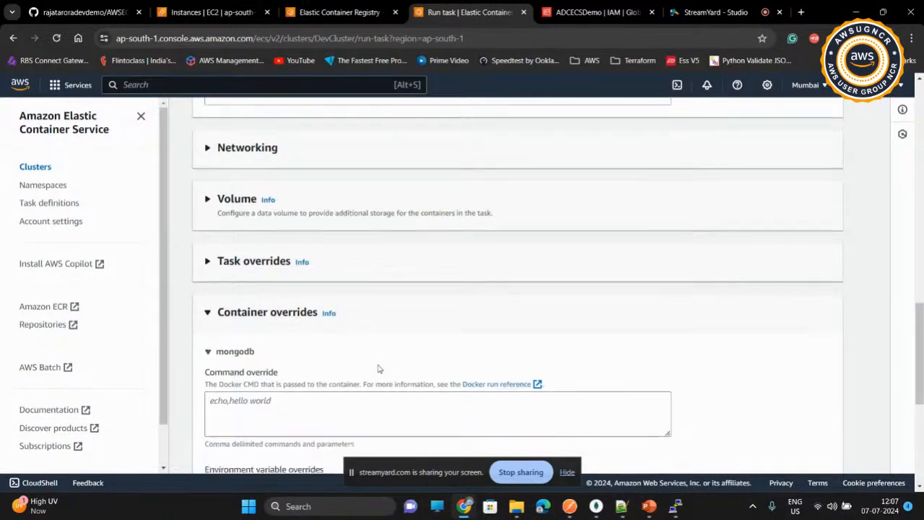
scroll(379, 369, "down", 3)
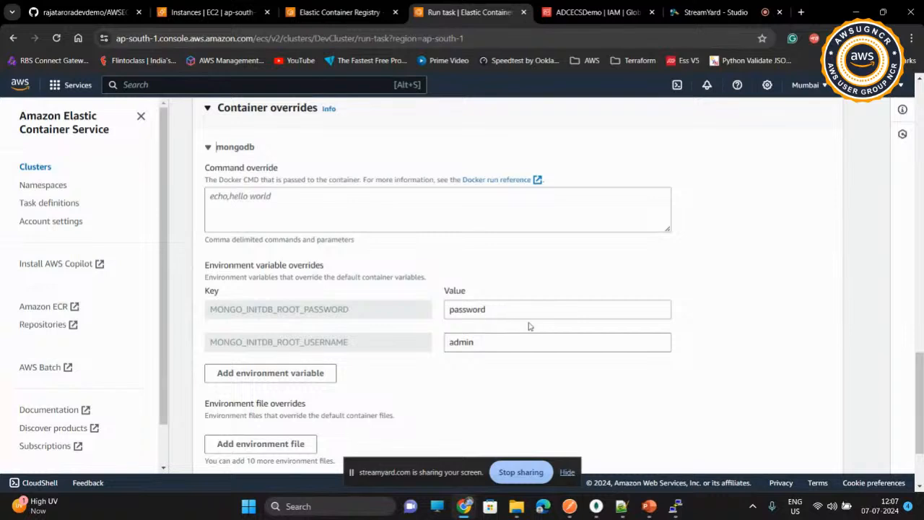
scroll(528, 312, "down", 3)
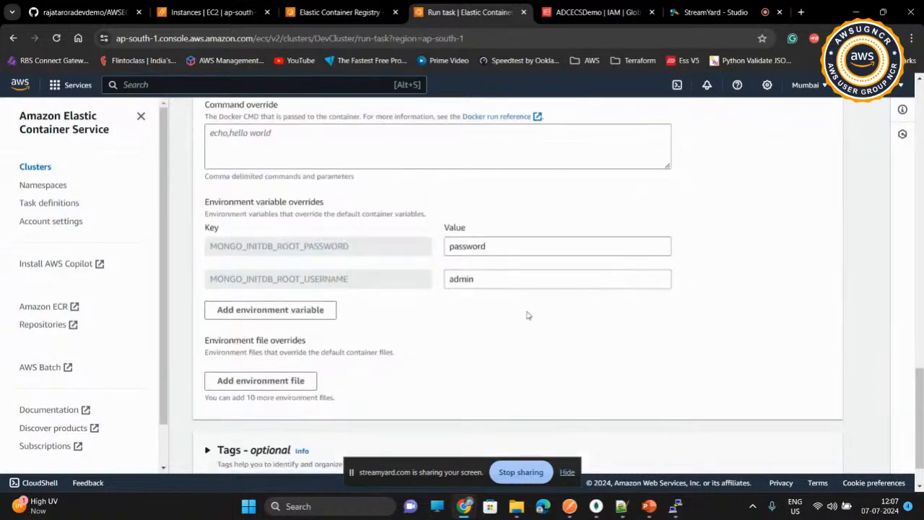
left_click(812, 452)
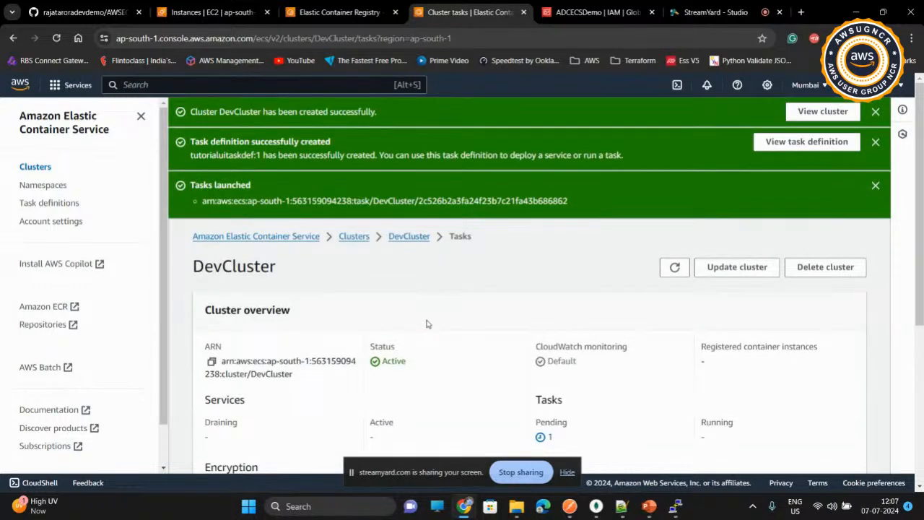
Step: Refresh the DevCluster task list repeatedly to check the MongoDB task's last status
scroll(426, 324, "down", 4)
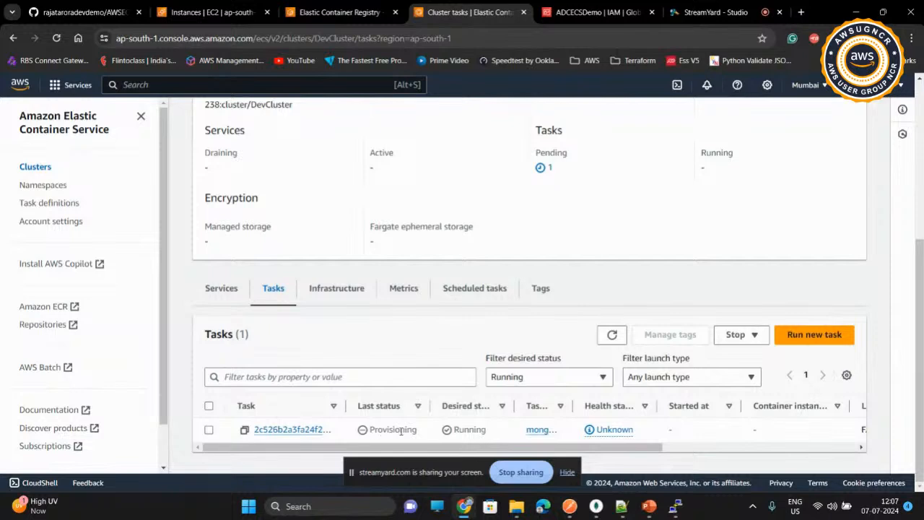
left_click(611, 336)
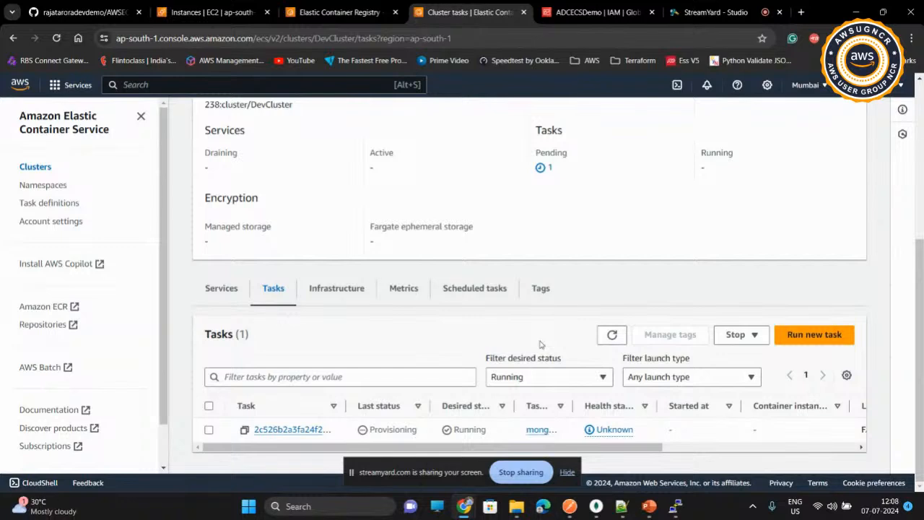
left_click(613, 337)
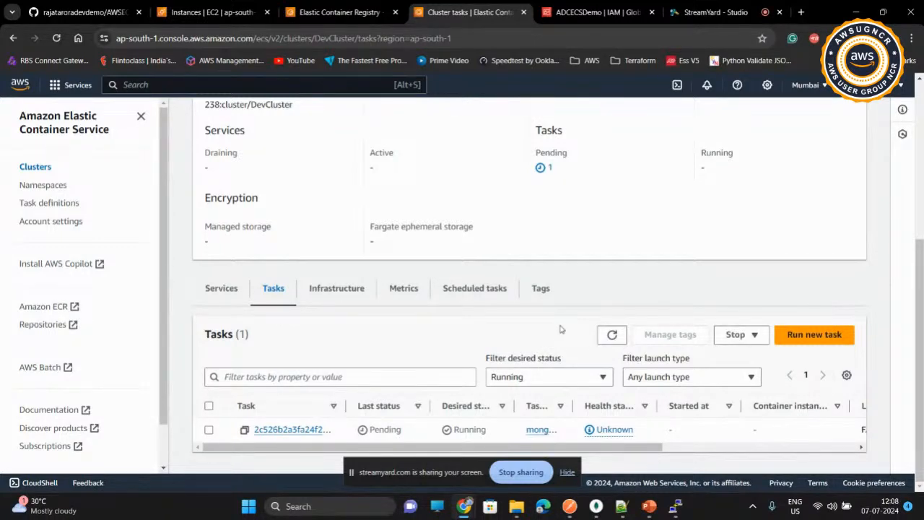
left_click(612, 336)
left_click(612, 337)
left_click(600, 337)
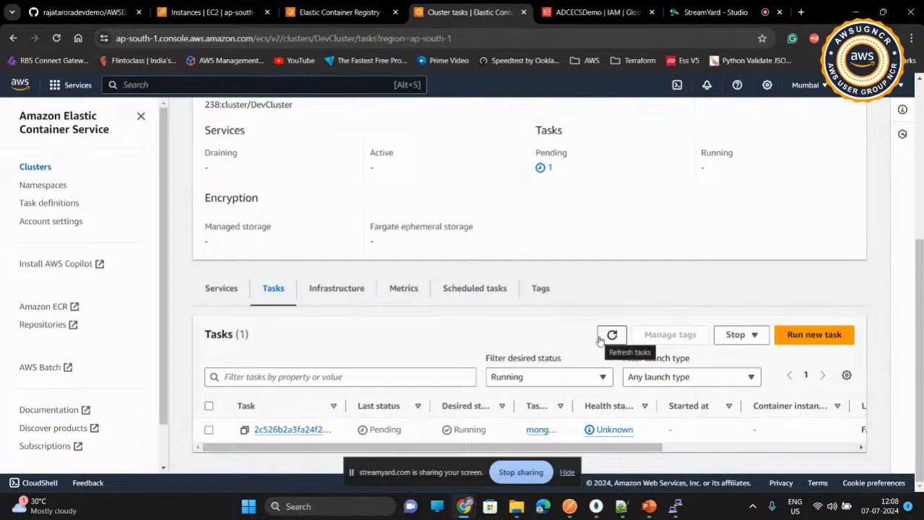
left_click(604, 339)
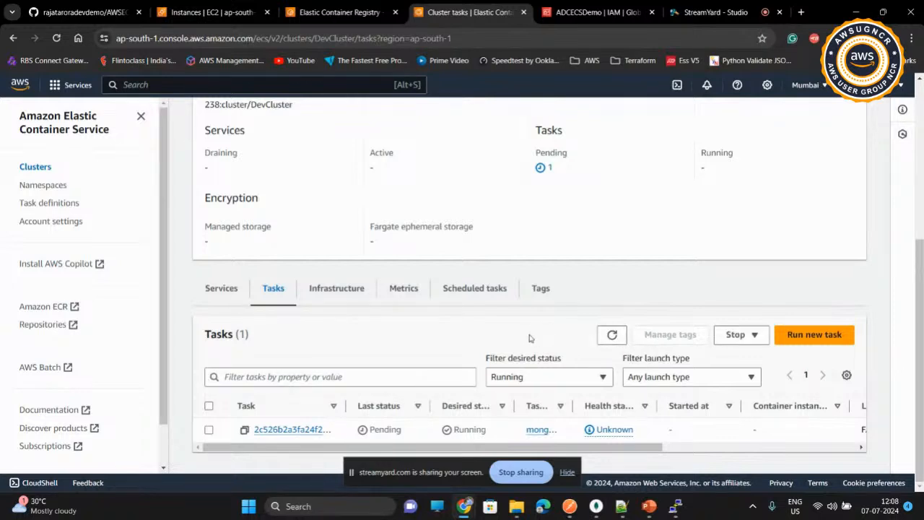
left_click(603, 336)
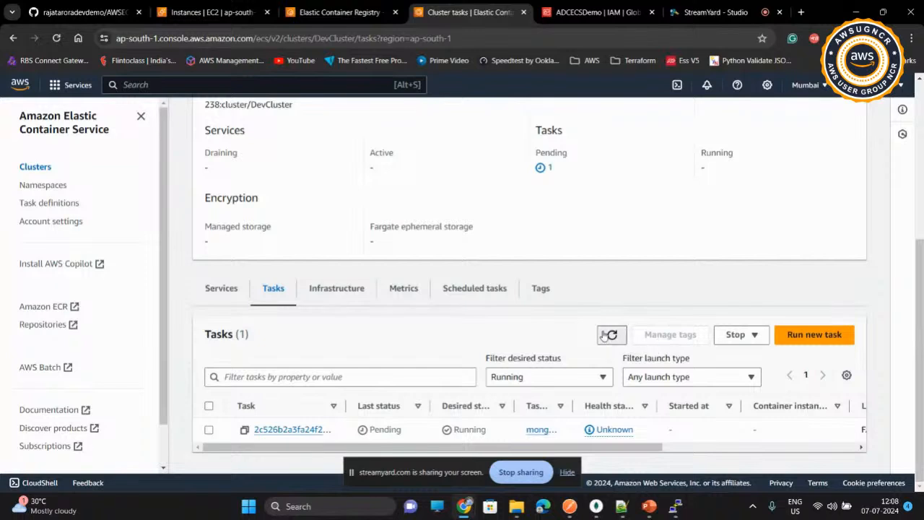
Step: Open the running MongoDB task's configuration and copy its public IP address
left_click(289, 429)
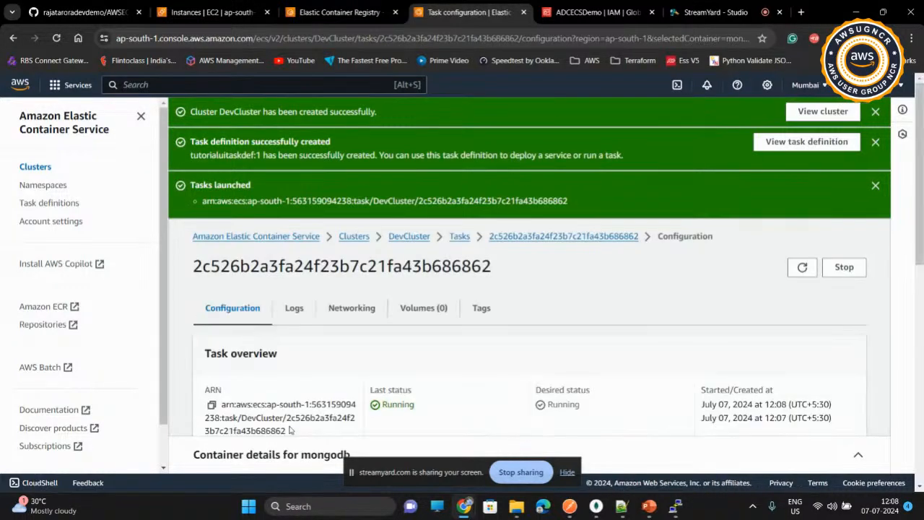
scroll(380, 349, "down", 2)
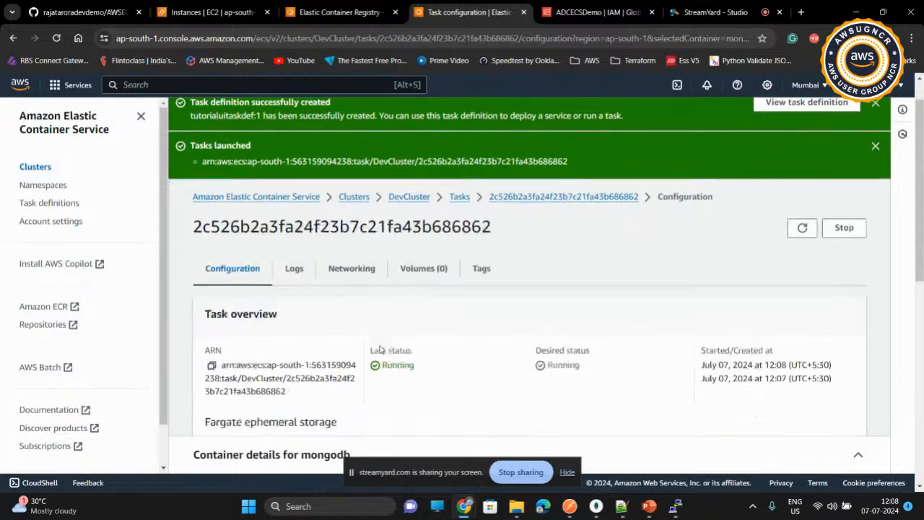
scroll(380, 350, "down", 2)
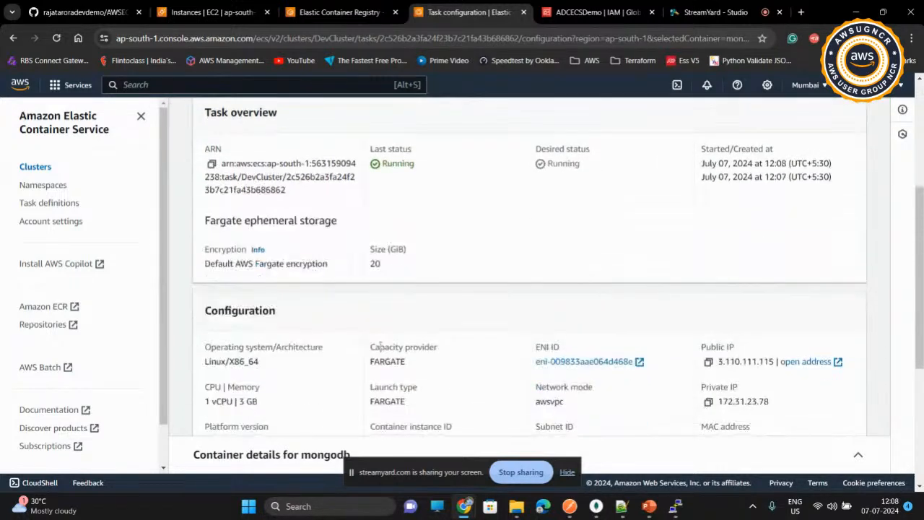
left_click(708, 362)
Step: Open the default security group from the MongoDB task's networking details and go to its inbound rules
scroll(681, 361, "down", 3)
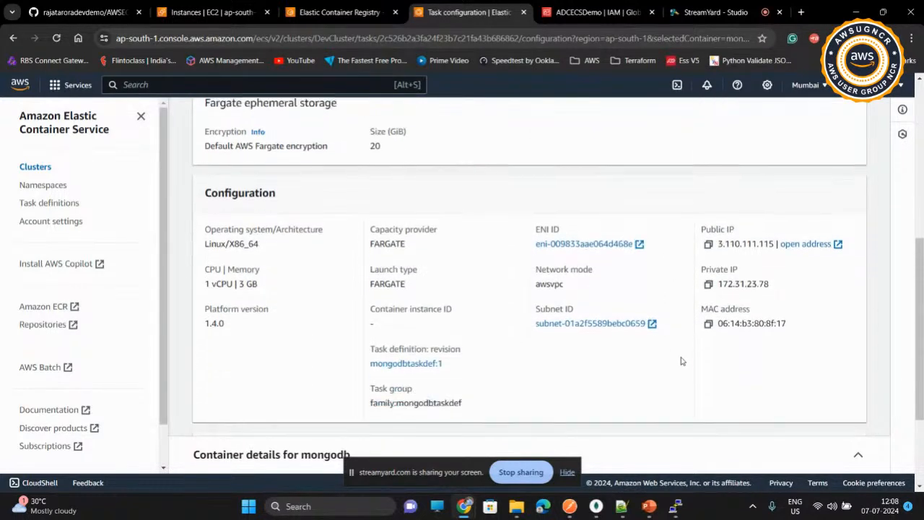
scroll(680, 361, "down", 1)
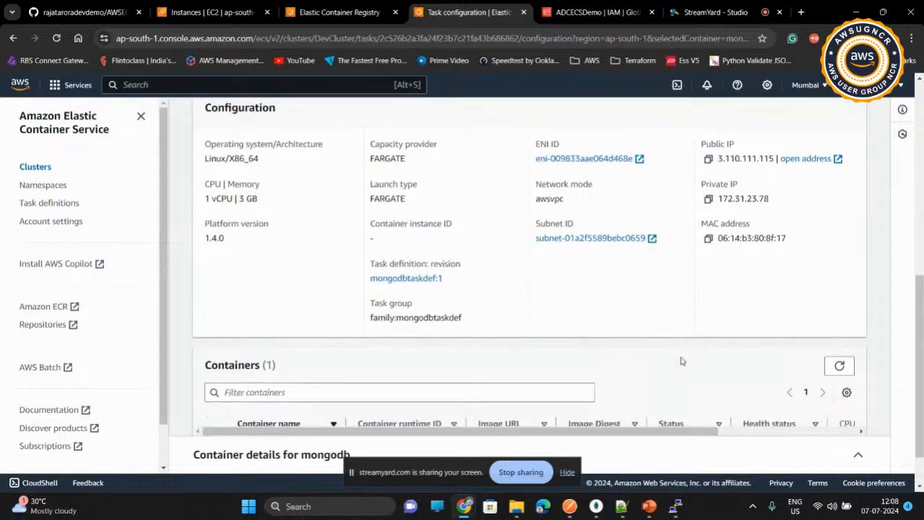
scroll(681, 361, "up", 4)
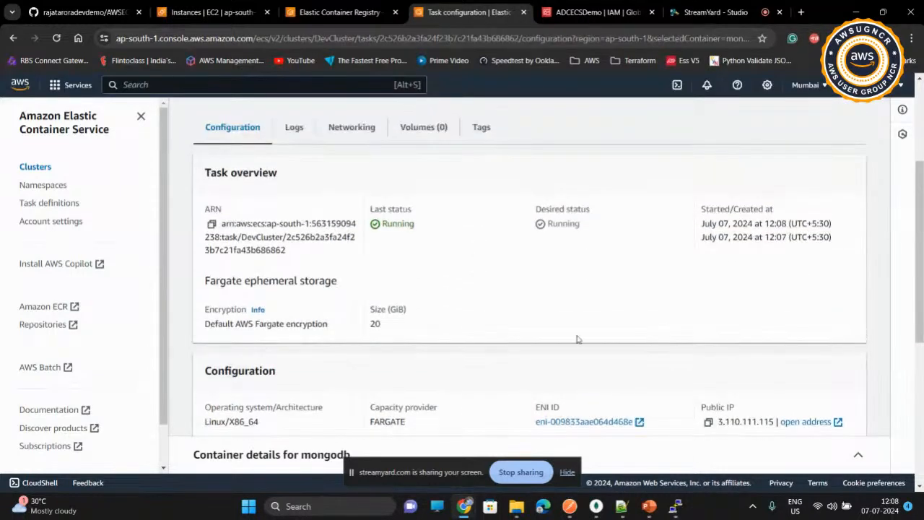
left_click(344, 124)
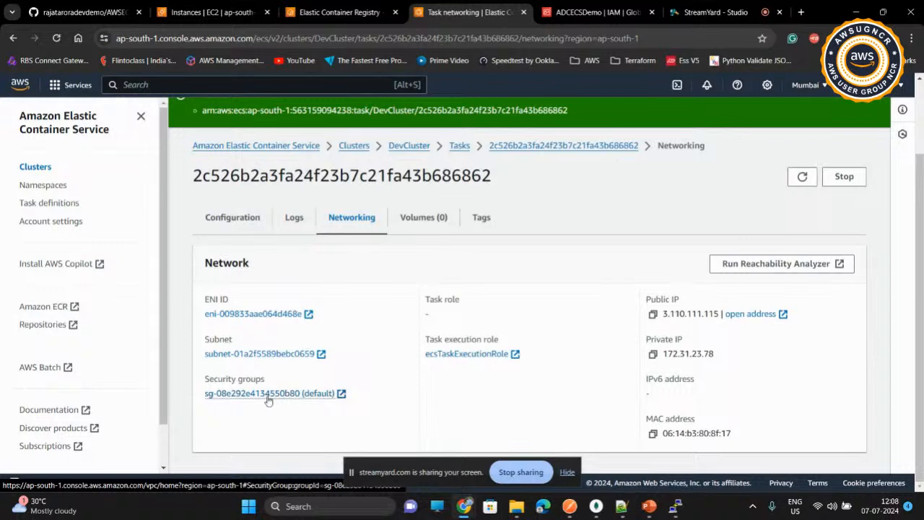
left_click(303, 393)
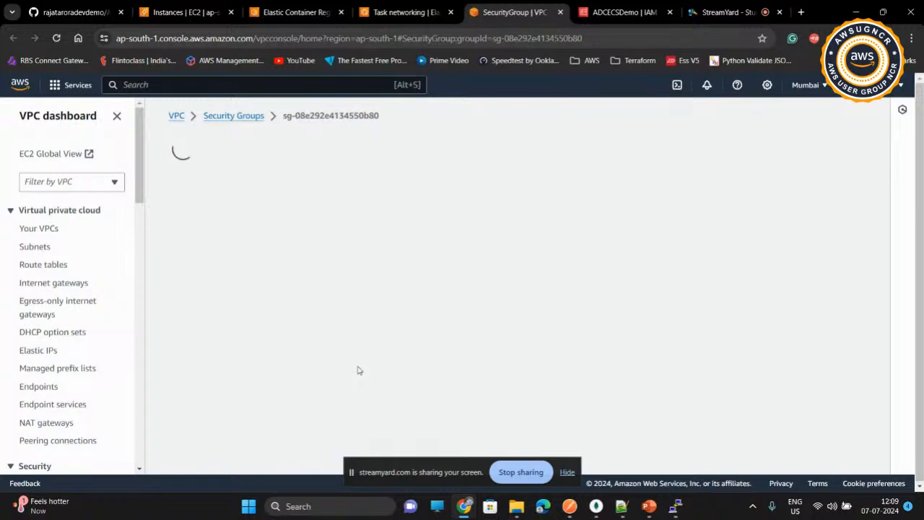
scroll(358, 369, "down", 1)
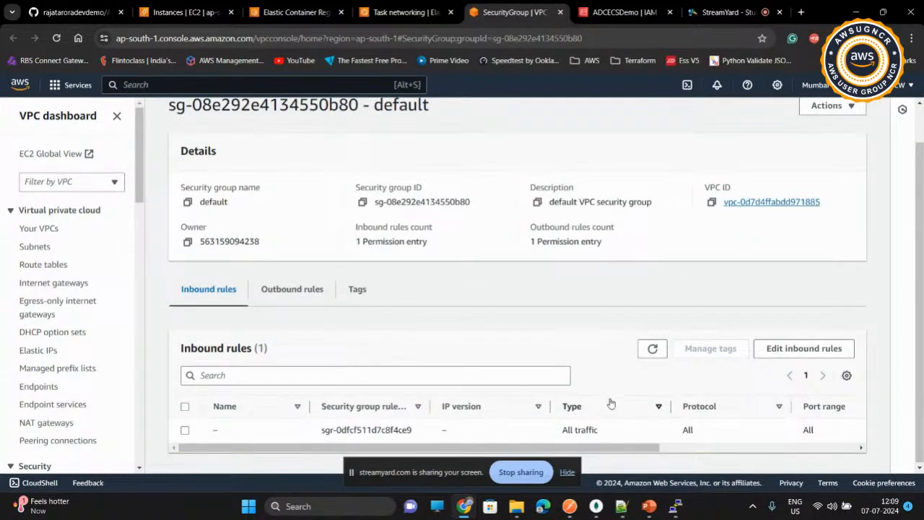
Step: Edit the inbound rules, adding a custom TCP rule for port 27017 with source Anywhere-IPv4
left_click(777, 353)
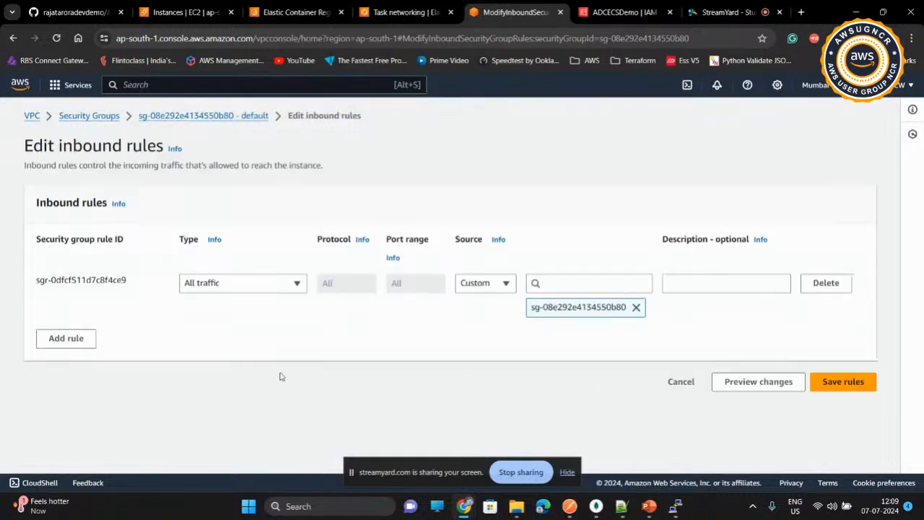
left_click(65, 337)
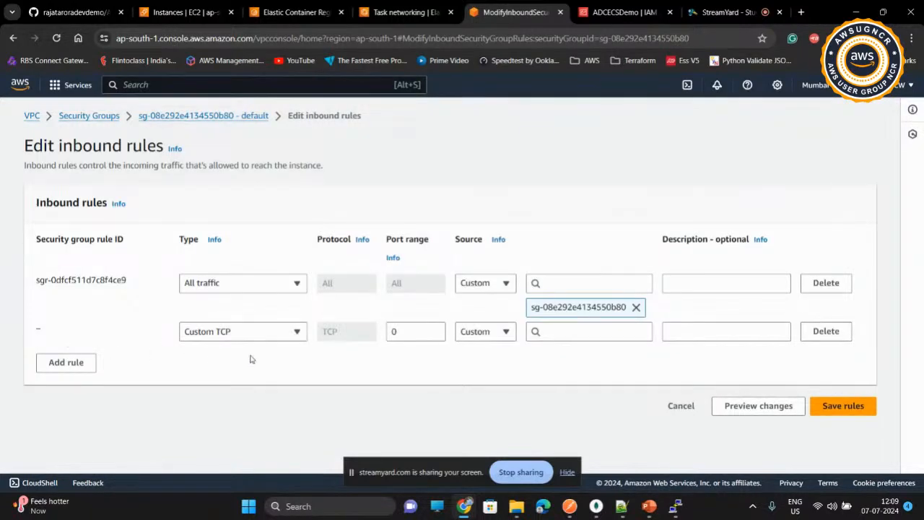
double_click(412, 331)
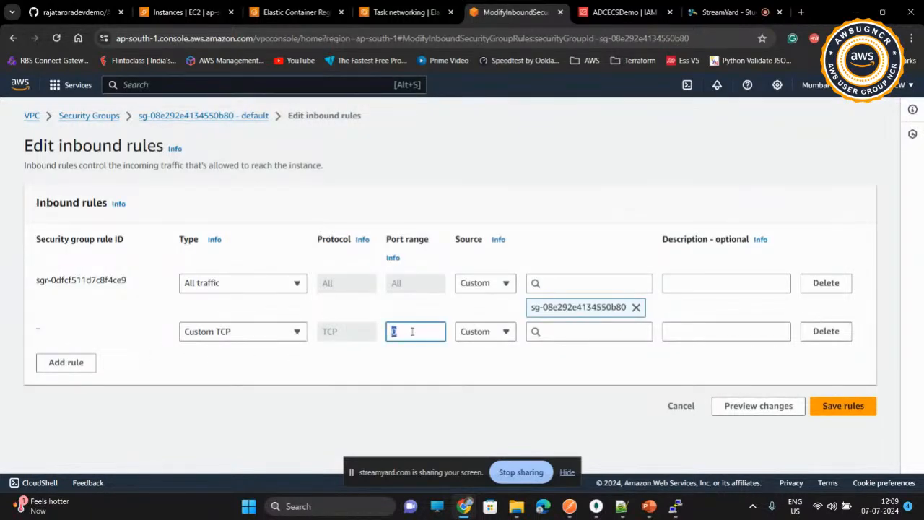
type("27")
left_click(506, 334)
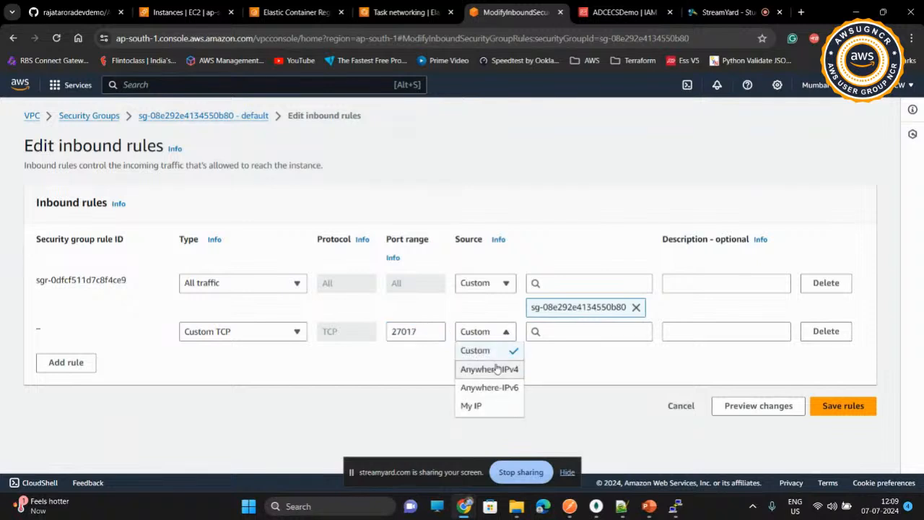
left_click(497, 369)
Step: Add a second custom TCP inbound rule for port 5000 with source Anywhere-IPv4
left_click(75, 386)
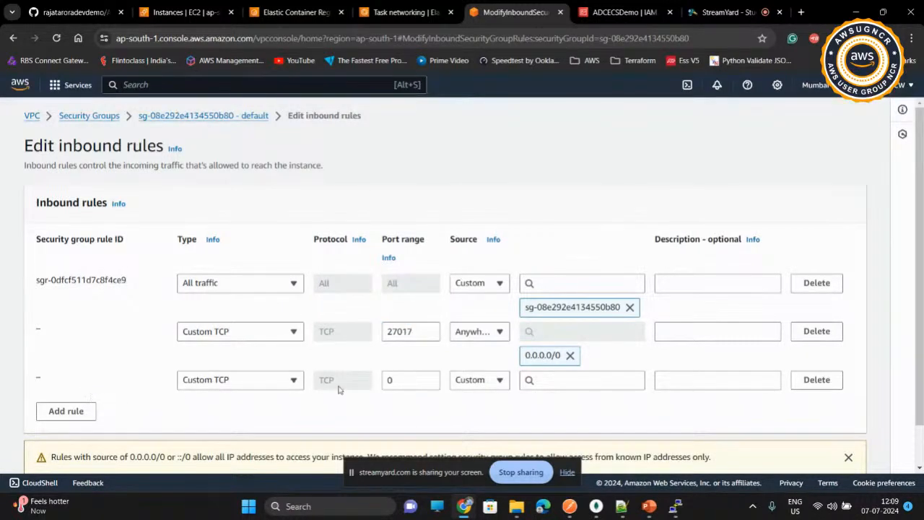
left_click(407, 382)
type("5000")
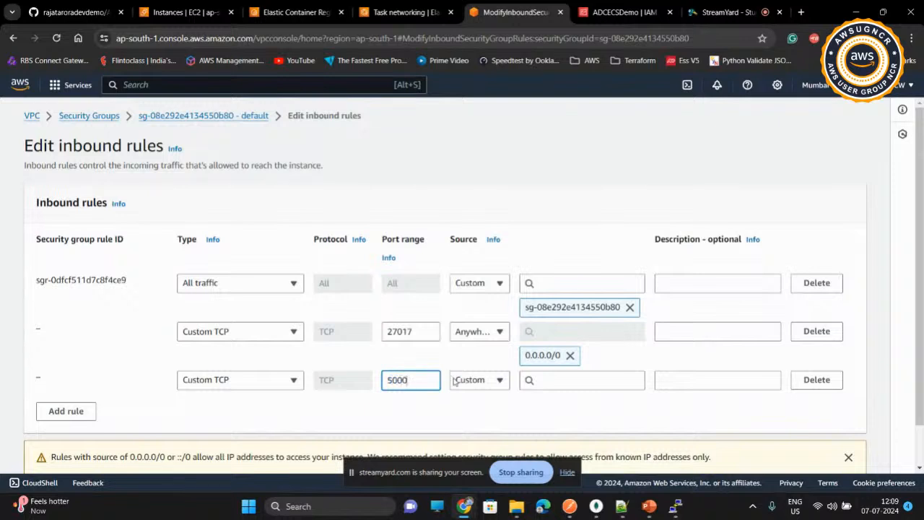
left_click(495, 382)
left_click(490, 323)
Step: Add a third custom TCP inbound rule for port 8081 with source Anywhere-IPv4 and save the rules
left_click(72, 436)
left_click(418, 428)
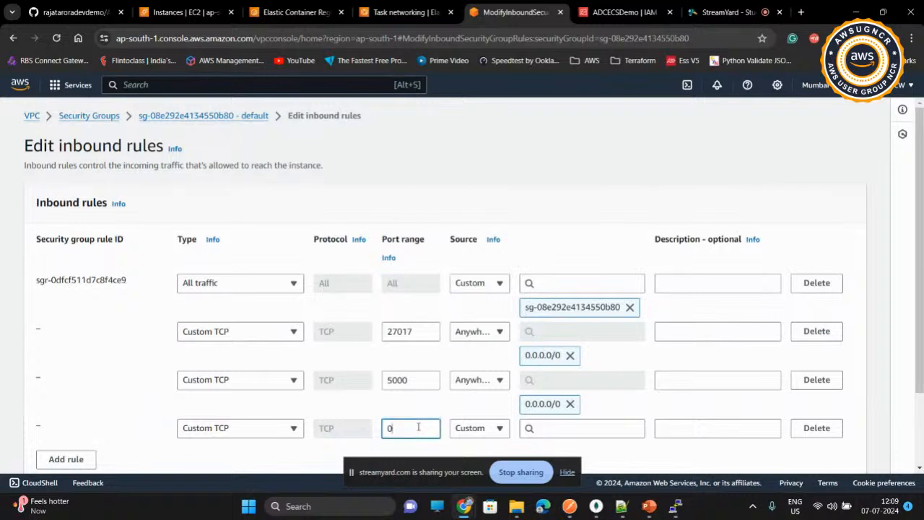
type("8081")
left_click(488, 432)
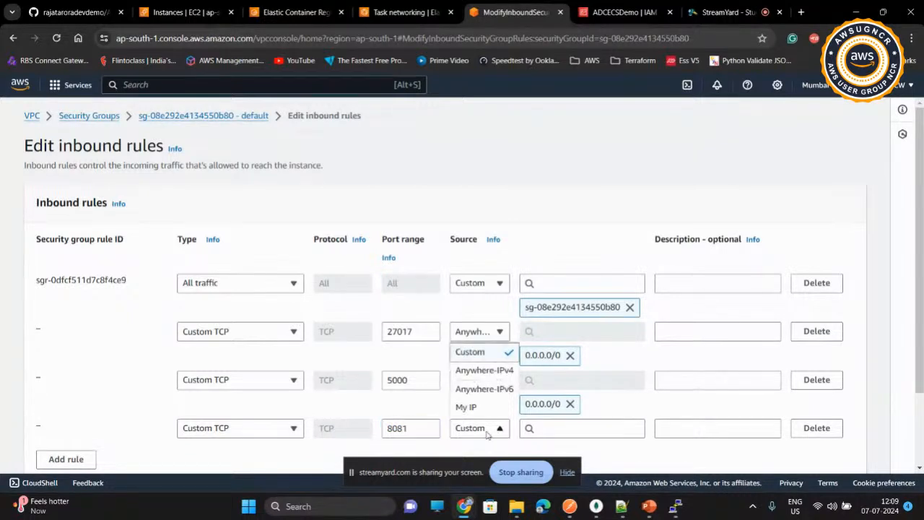
left_click(488, 370)
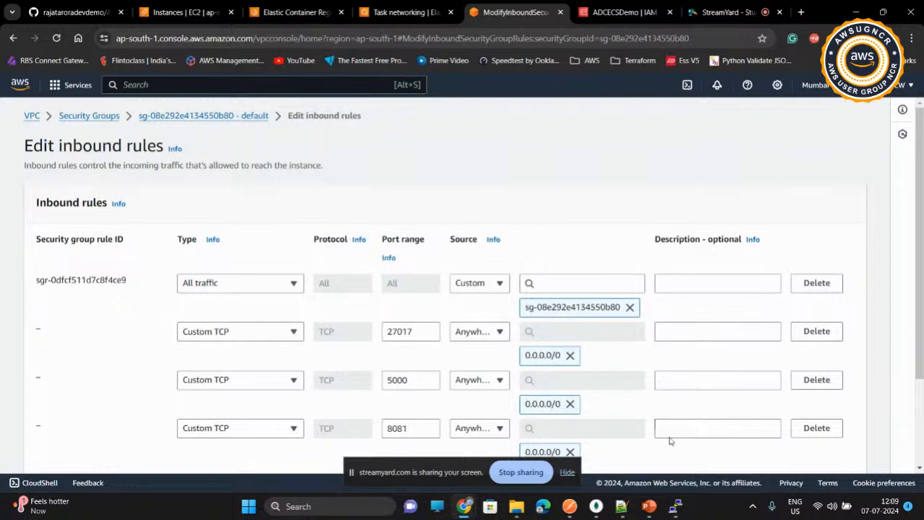
scroll(670, 440, "down", 3)
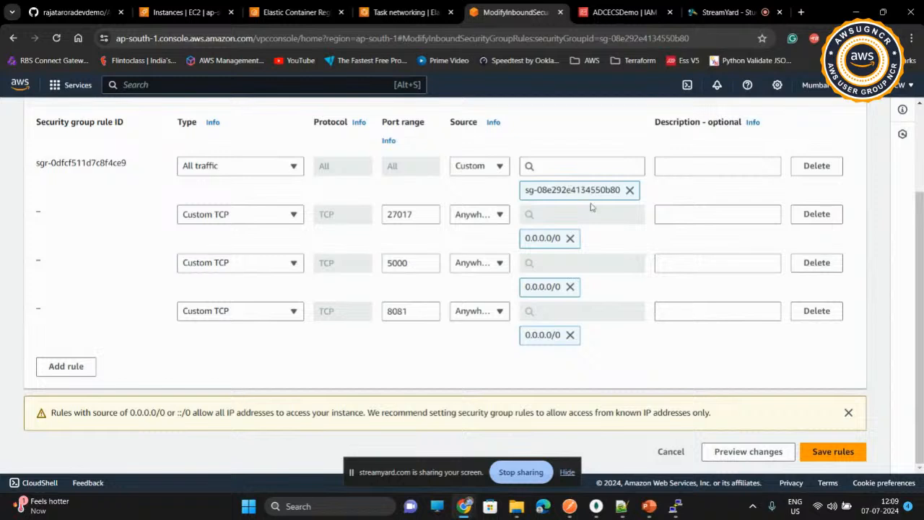
left_click(813, 452)
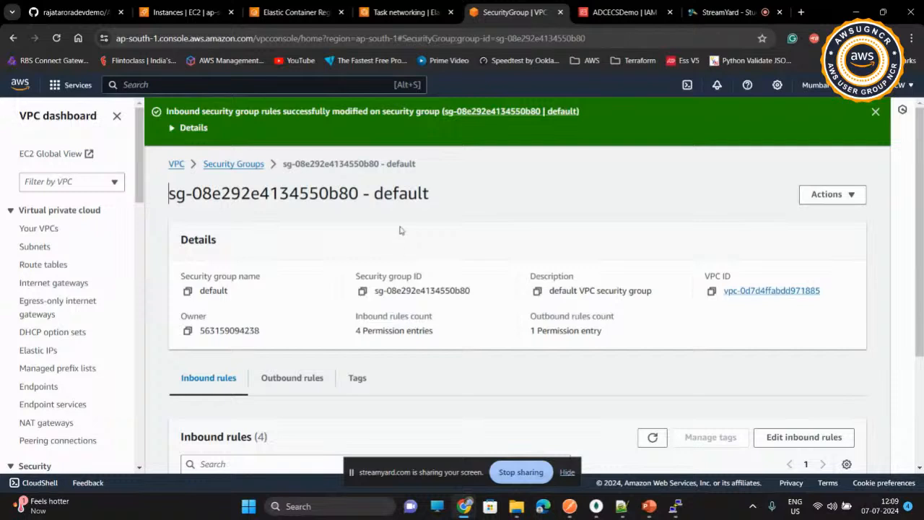
Step: Copy the MongoDB task's public IP and use it as the host in a new MongoDB Compass connection string on port 27017
left_click(392, 14)
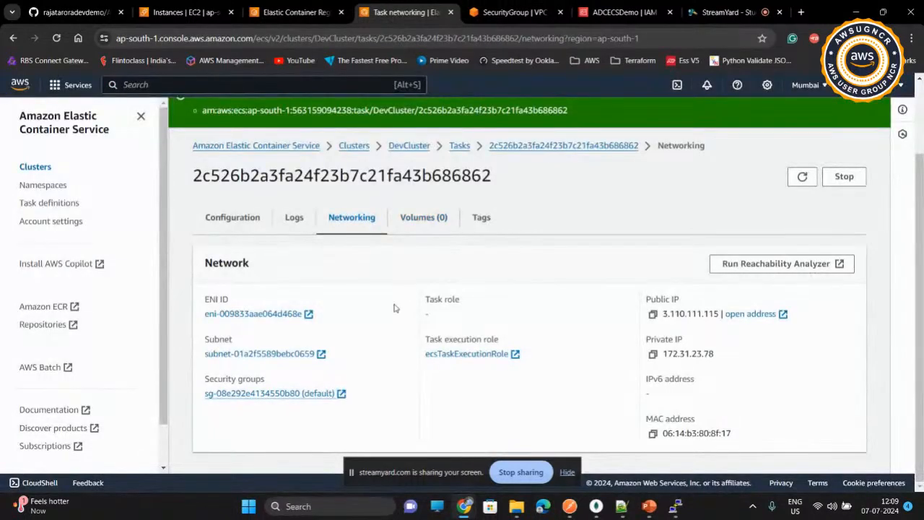
left_click(653, 314)
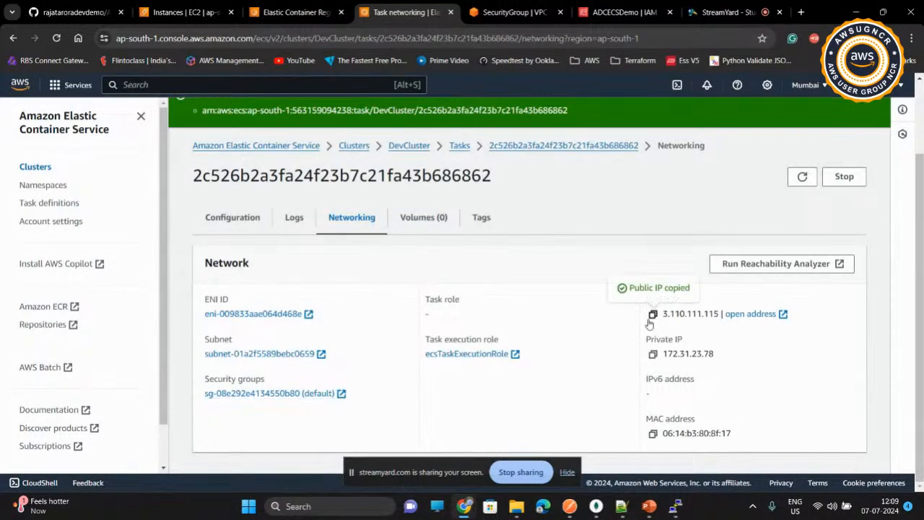
left_click(597, 507)
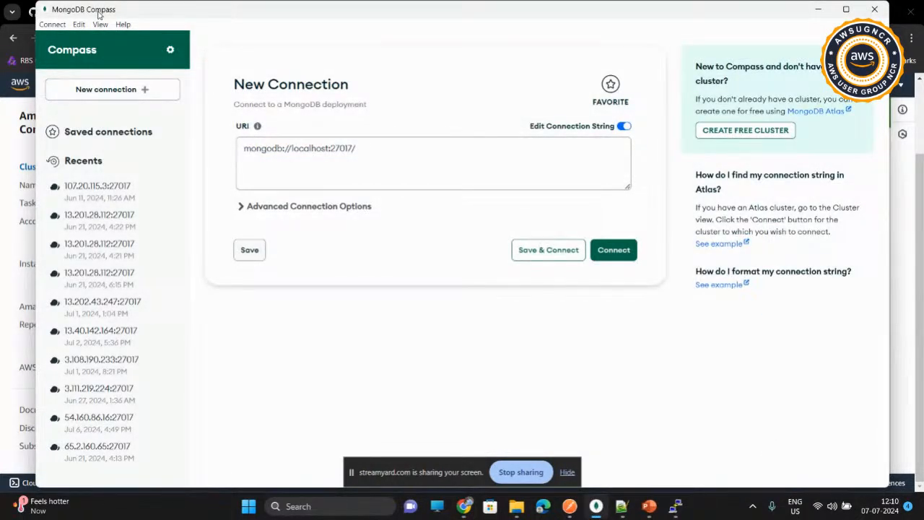
double_click(309, 148)
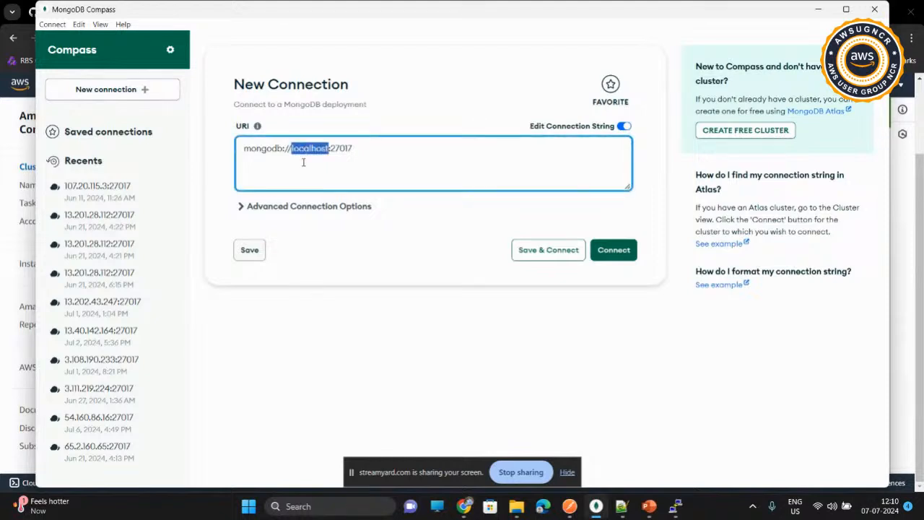
key("ctrl+v")
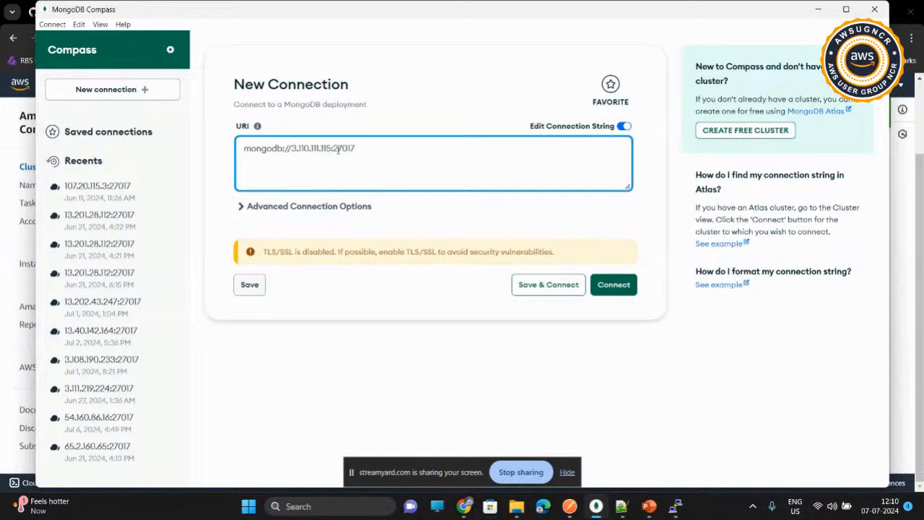
Step: Set username/password authentication with username admin and the database password, and connect to the MongoDB server
left_click(242, 207)
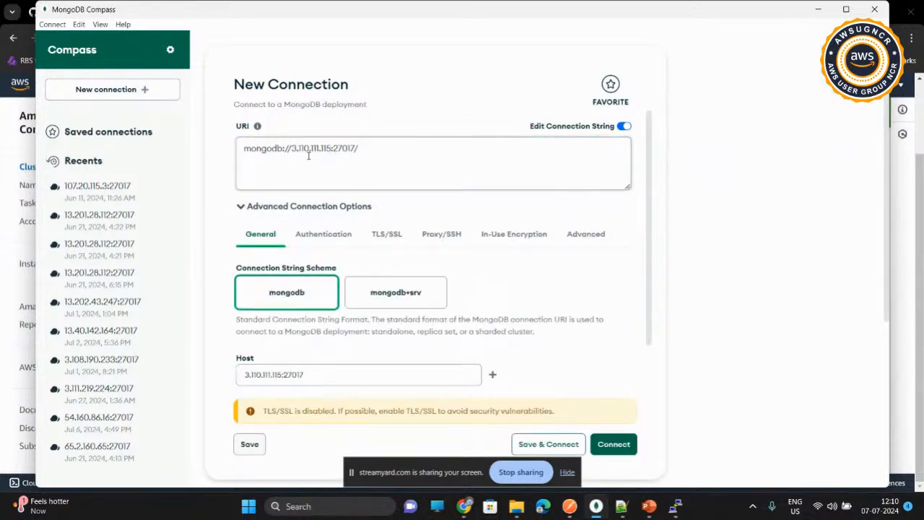
left_click(320, 237)
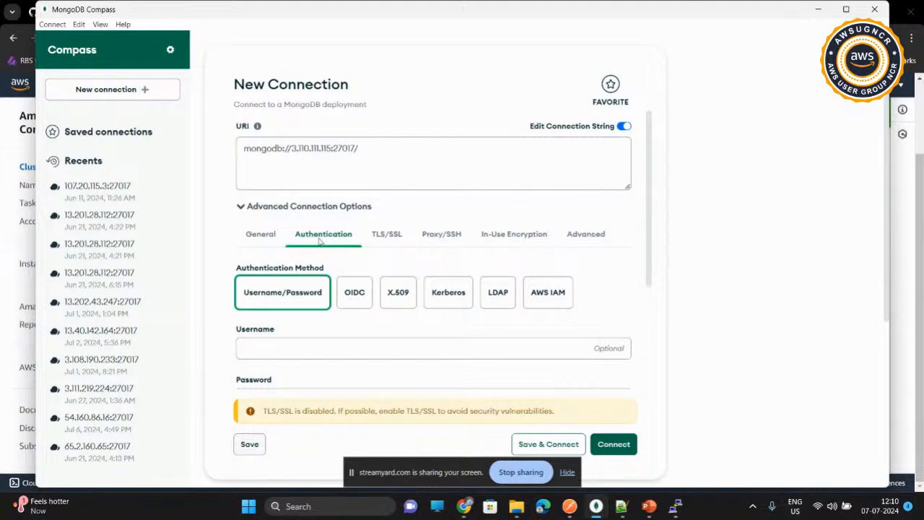
left_click(296, 346)
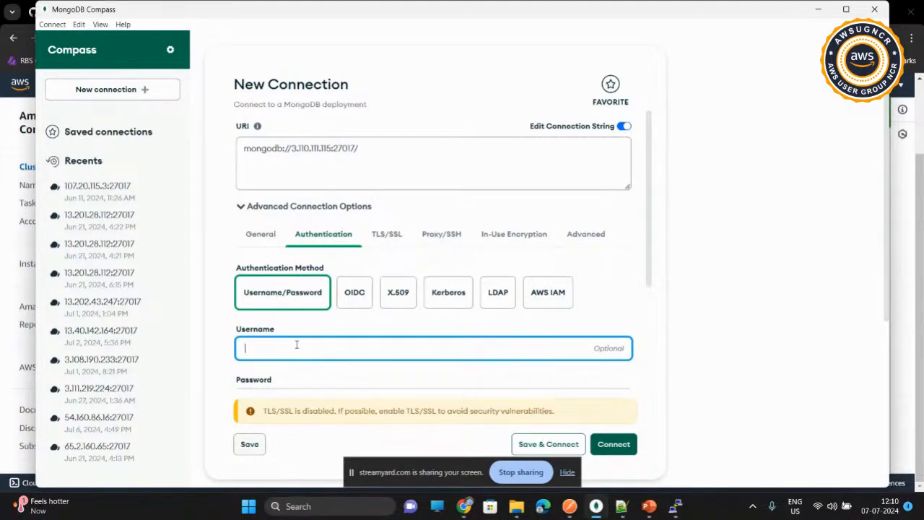
type("admin")
key("Tab")
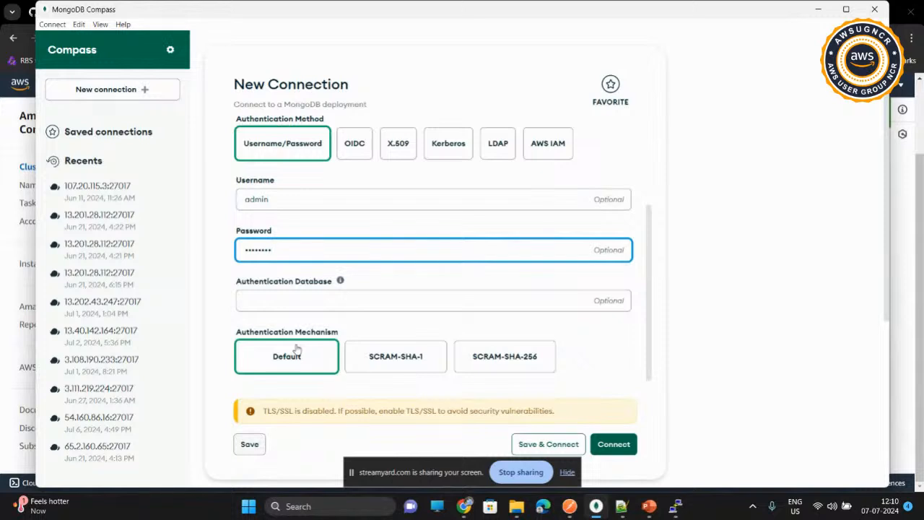
left_click(626, 449)
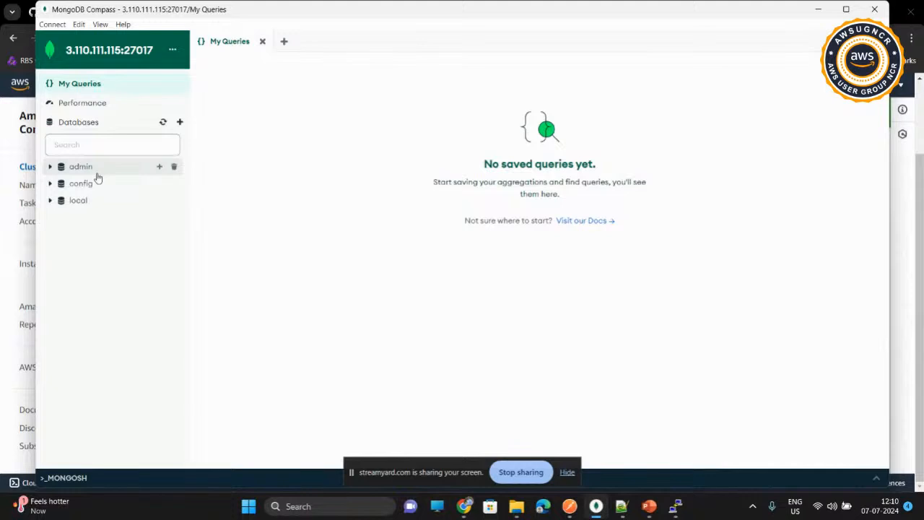
Step: Switch back to the ECS console, open the MongoDB task's configuration from DevCluster and copy its private IP address
left_click(820, 12)
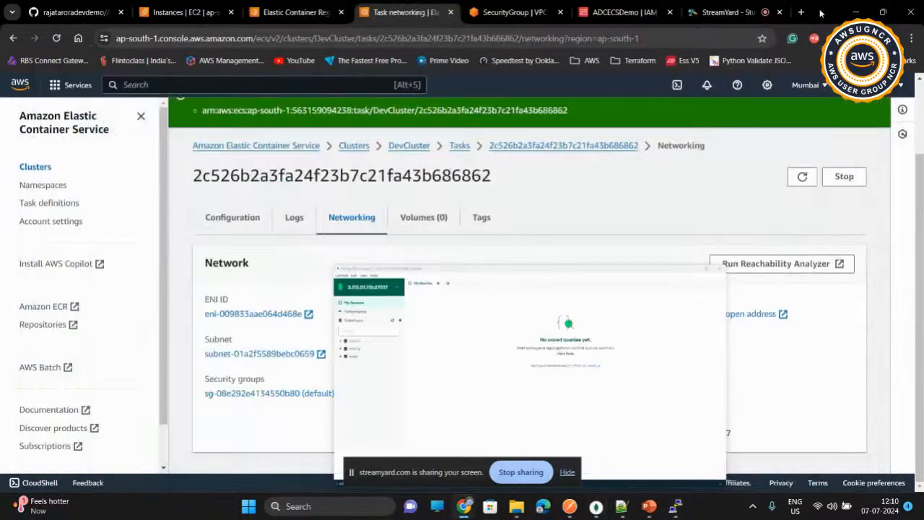
left_click(412, 147)
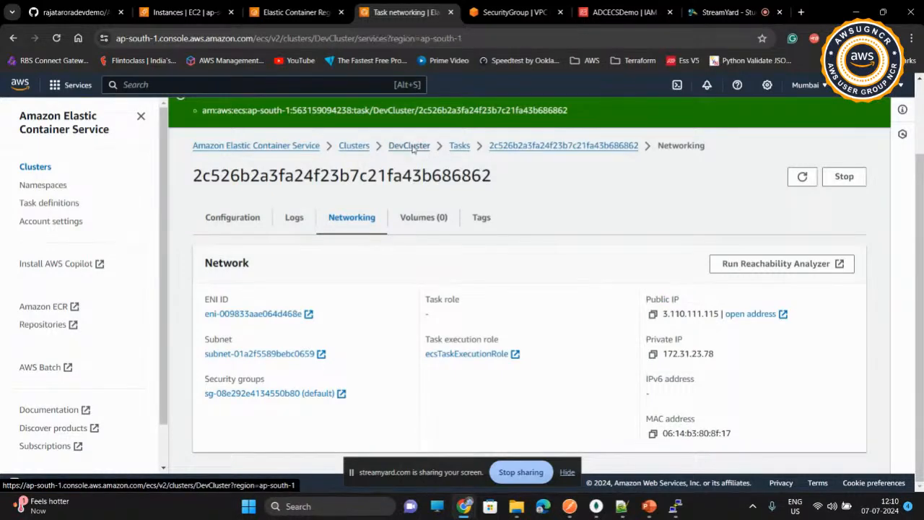
scroll(327, 273, "down", 3)
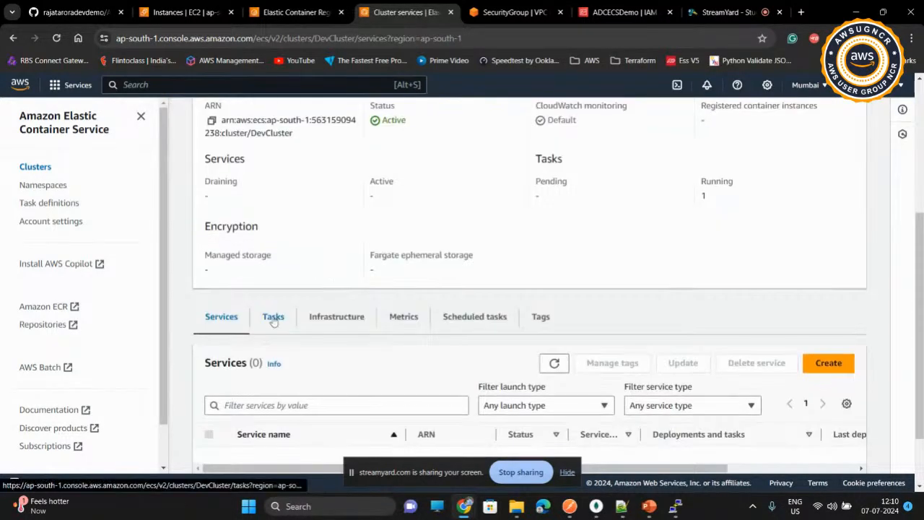
scroll(339, 237, "up", 3)
scroll(340, 236, "down", 3)
scroll(248, 404, "down", 2)
left_click(281, 246)
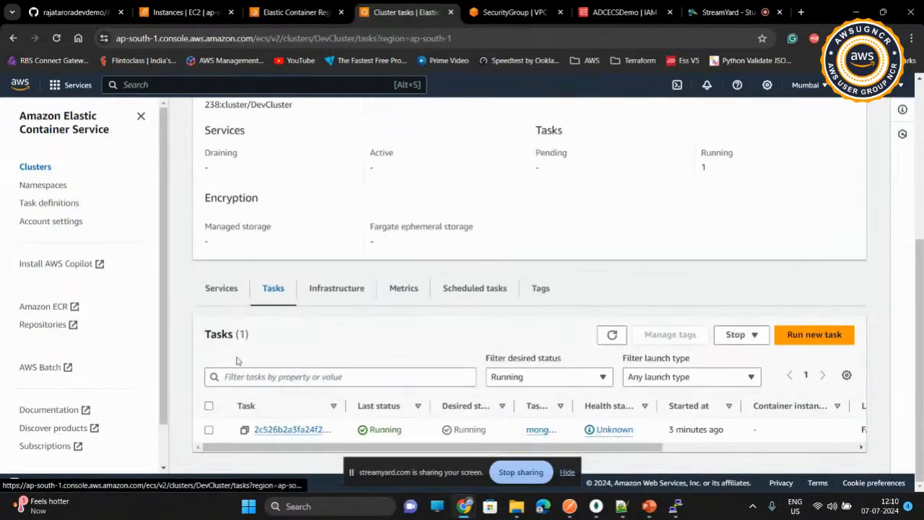
left_click(270, 431)
scroll(495, 330, "down", 8)
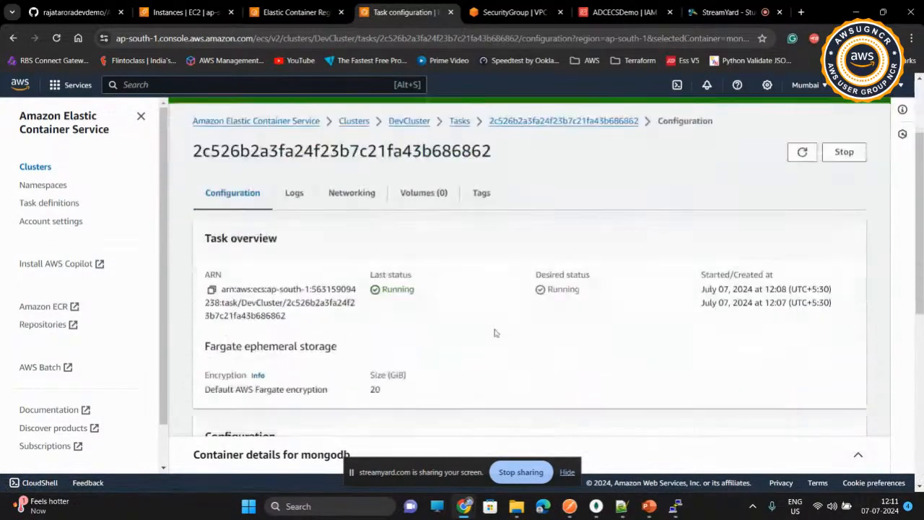
left_click(708, 341)
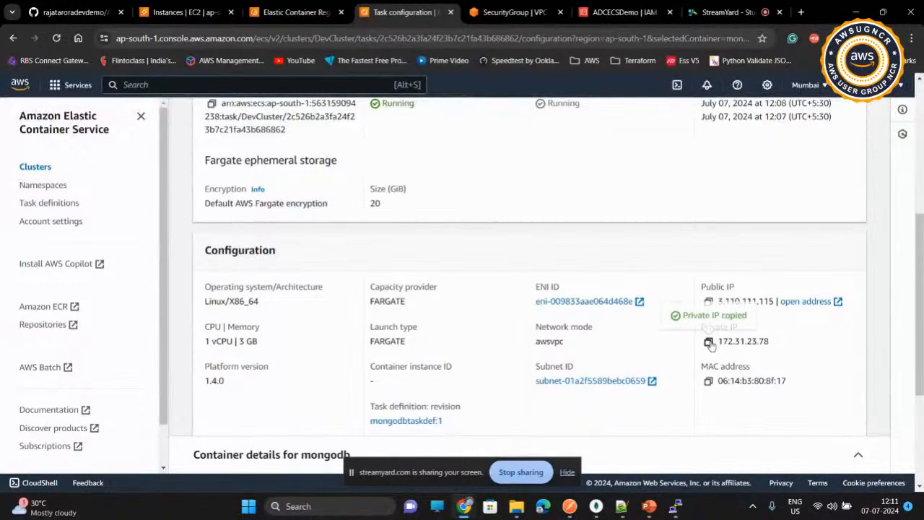
scroll(341, 278, "up", 8)
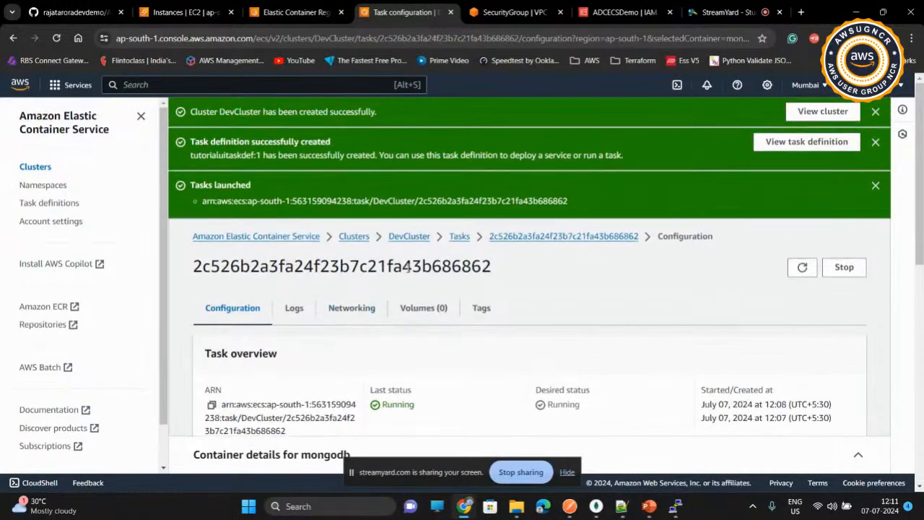
Step: Start a new task run in DevCluster and choose the tutorialapitaskdef task definition family
left_click(453, 237)
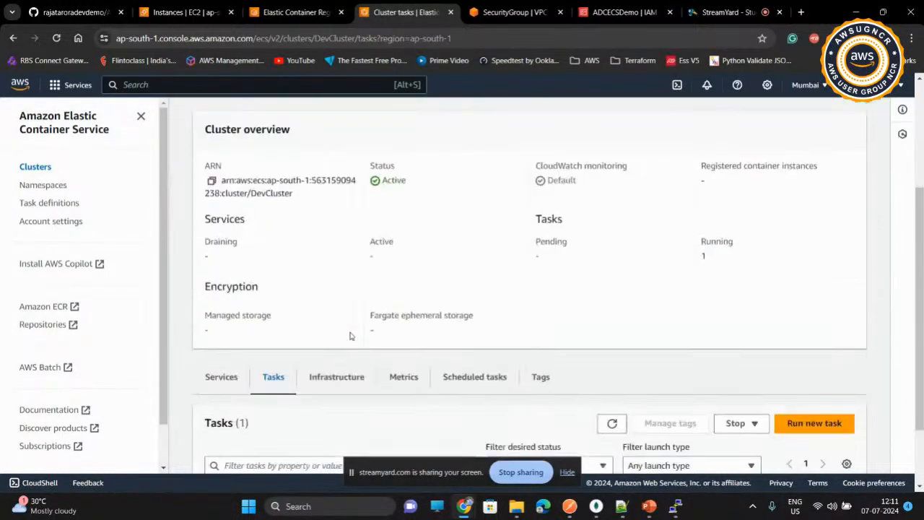
scroll(351, 335, "down", 2)
left_click(807, 334)
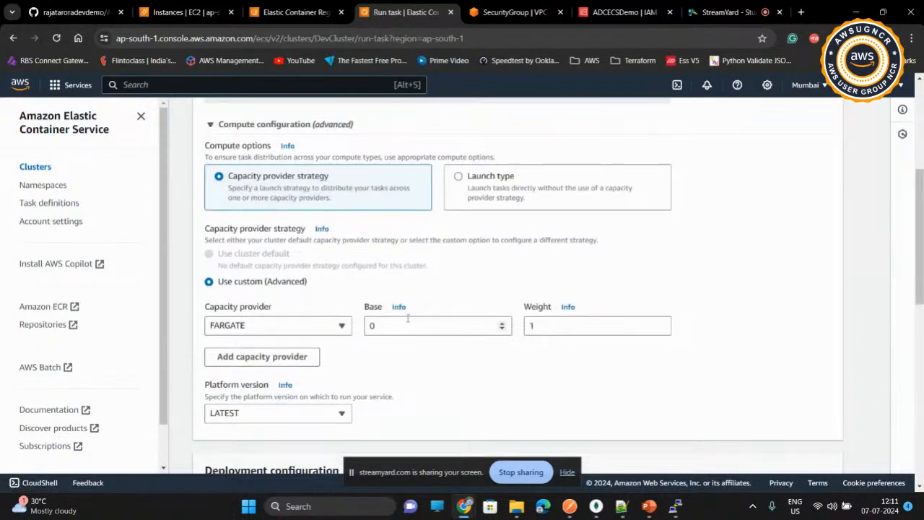
scroll(410, 319, "down", 4)
scroll(409, 320, "down", 2)
left_click(418, 249)
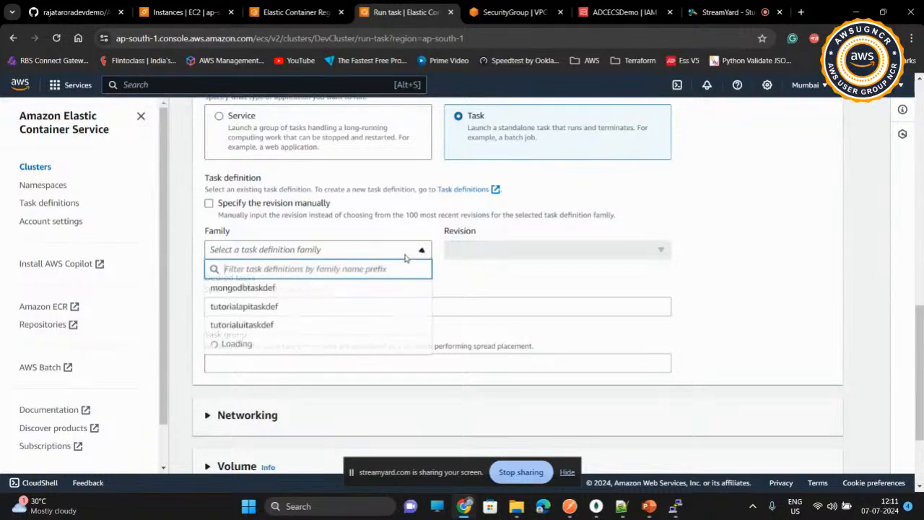
left_click(353, 309)
Step: Override the tutorialapi container's MONGODB_HOST environment variable with the MongoDB private IP 172.31.23.78
scroll(471, 290, "down", 3)
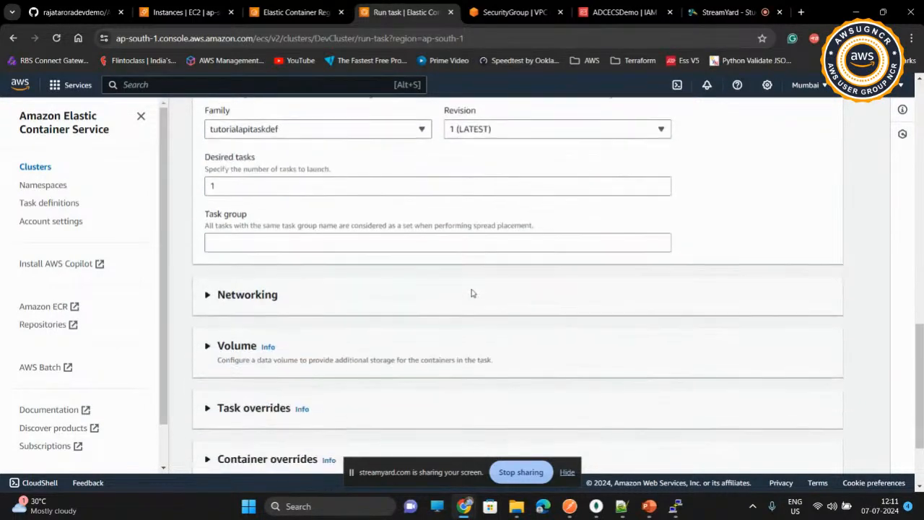
left_click(207, 351)
scroll(207, 353, "down", 1)
left_click(209, 350)
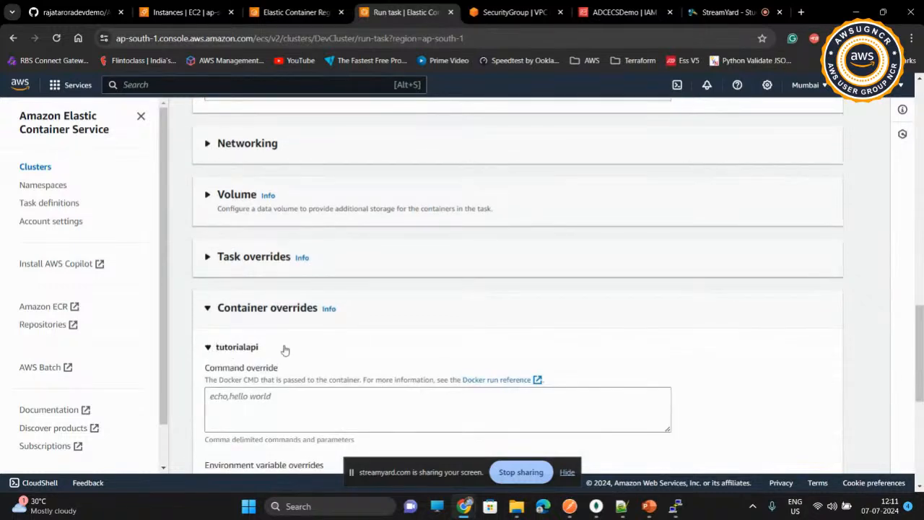
scroll(285, 351, "down", 3)
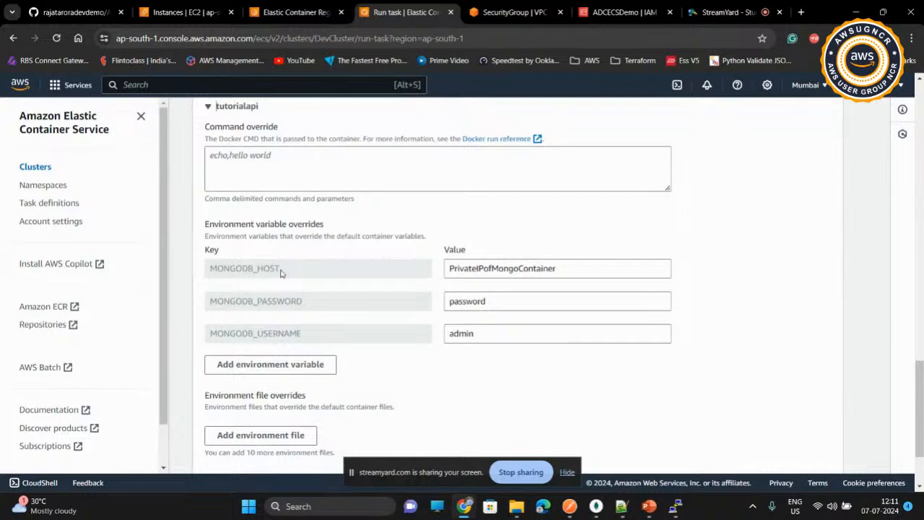
left_click_drag(578, 269, 435, 276)
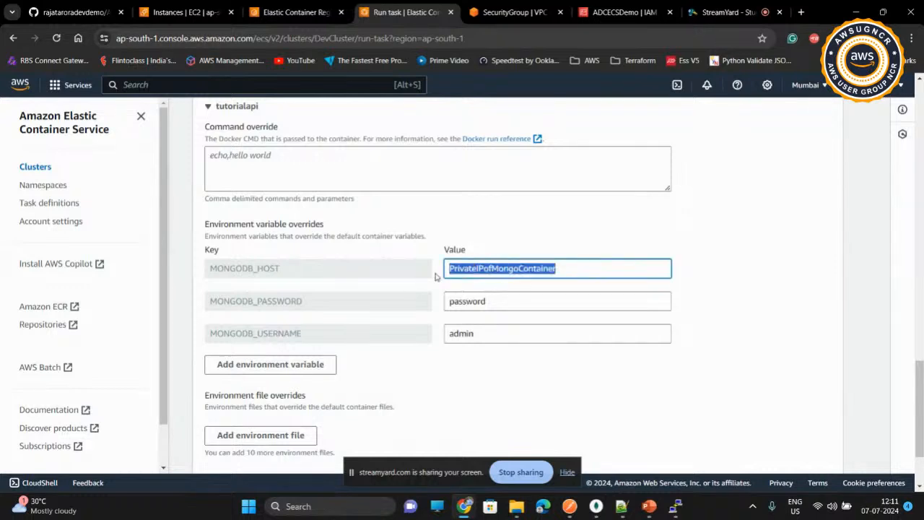
key("ctrl+v")
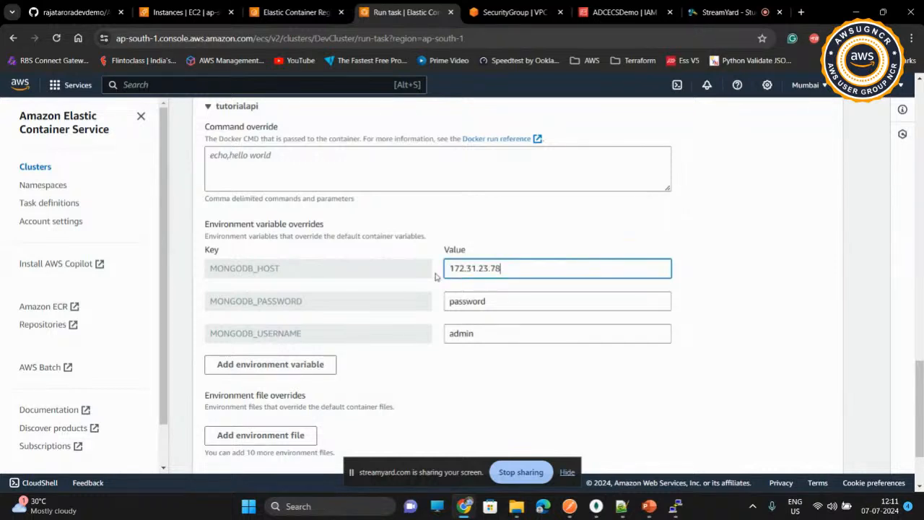
left_click(438, 290)
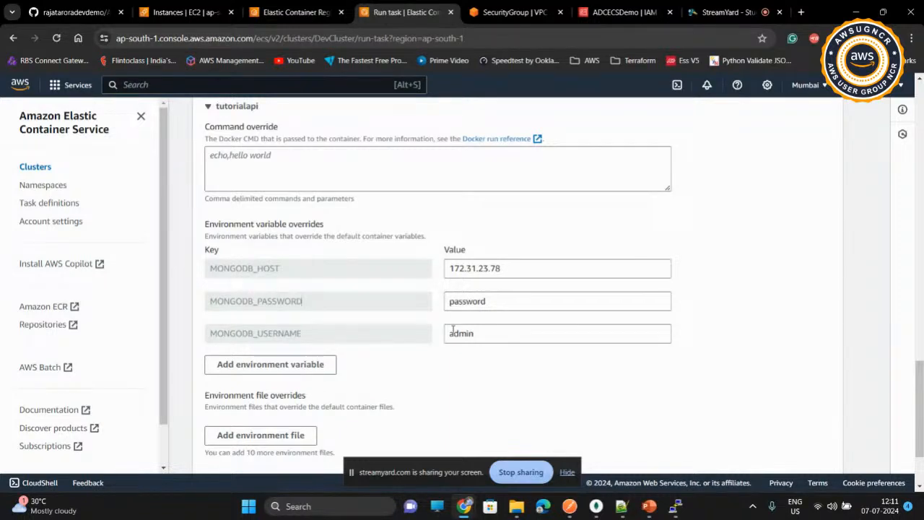
Step: Check the existing databases in MongoDB Compass and return to the ECS task setup
left_click(596, 507)
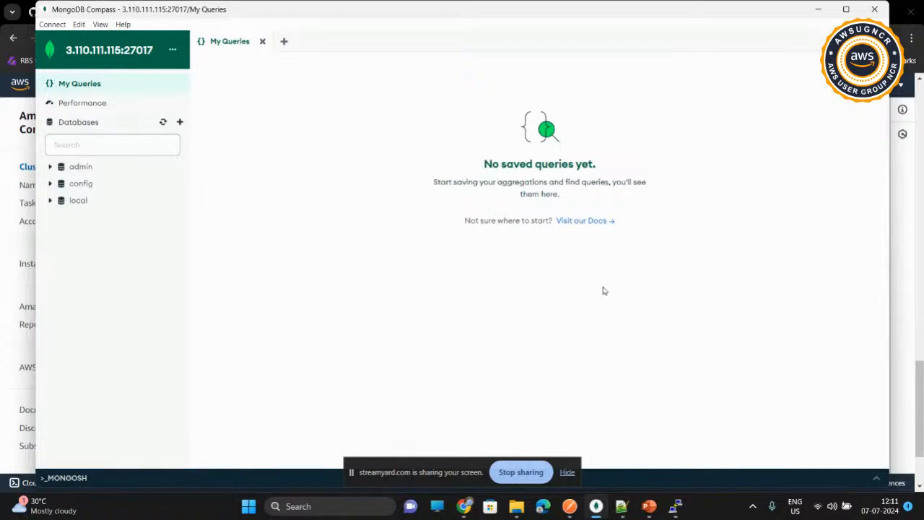
left_click(816, 14)
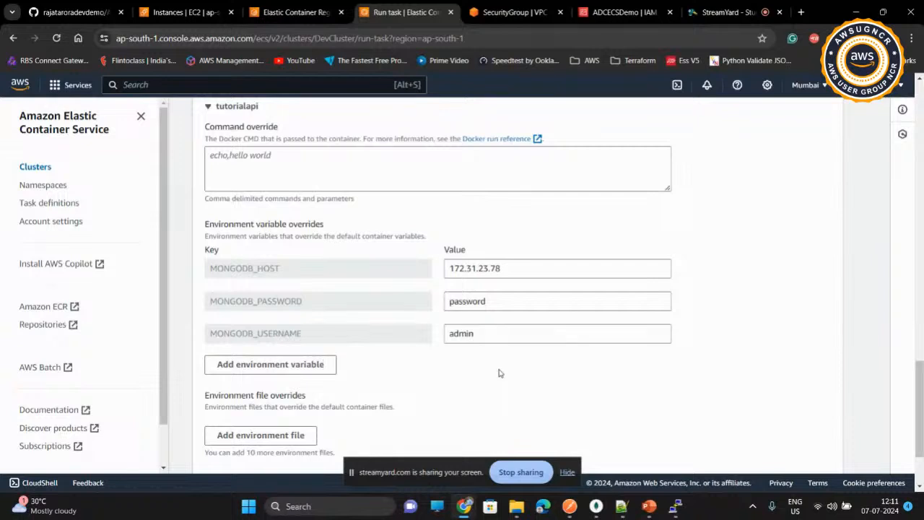
Step: Create the tutorial API task and refresh the cluster's task list to check its status
scroll(500, 373, "down", 3)
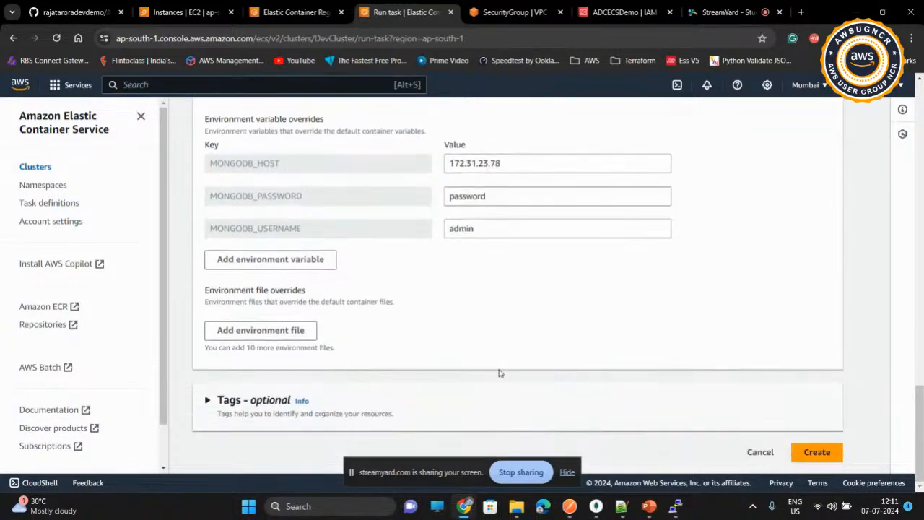
left_click(816, 450)
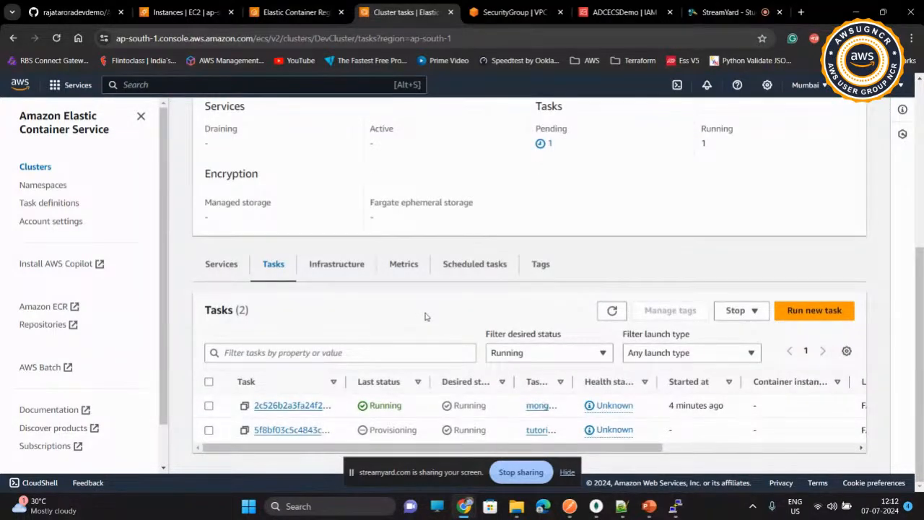
left_click(612, 311)
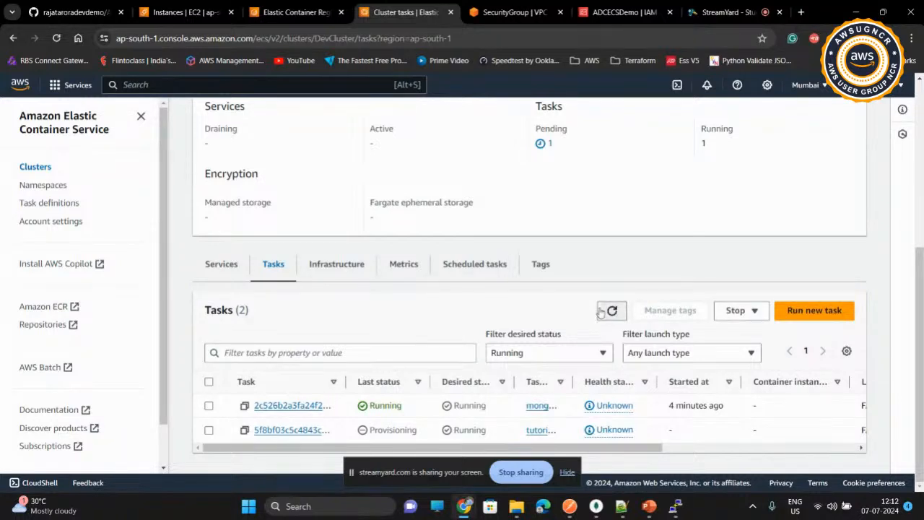
left_click(600, 312)
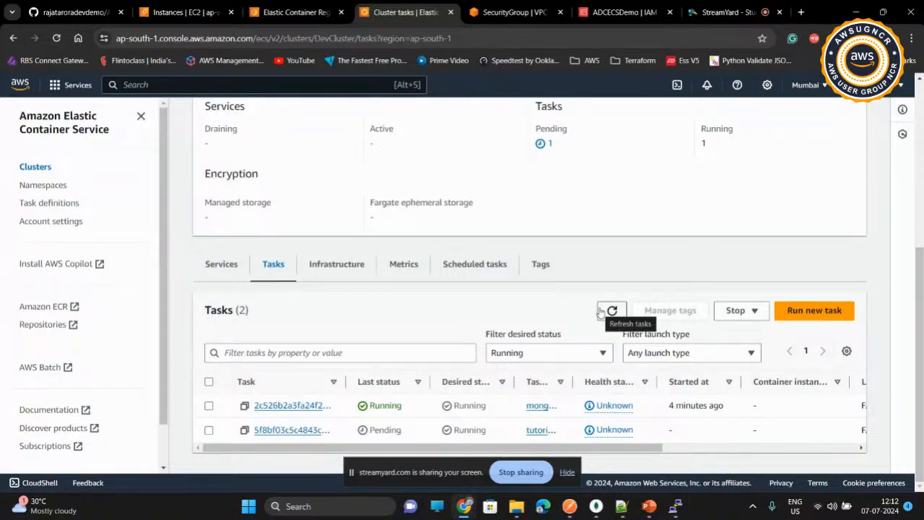
Step: Refresh the DevCluster task list to check task statuses and widen the task definition column
left_click(600, 312)
left_click(600, 312)
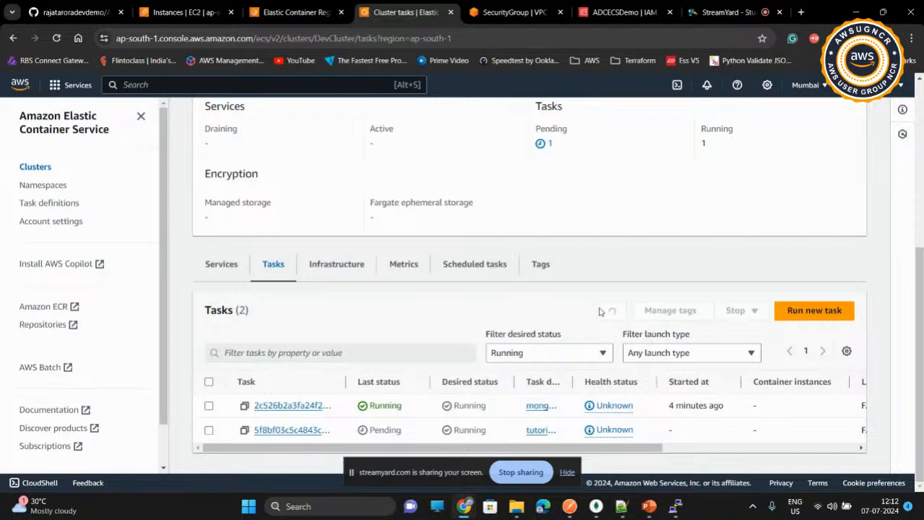
left_click(611, 311)
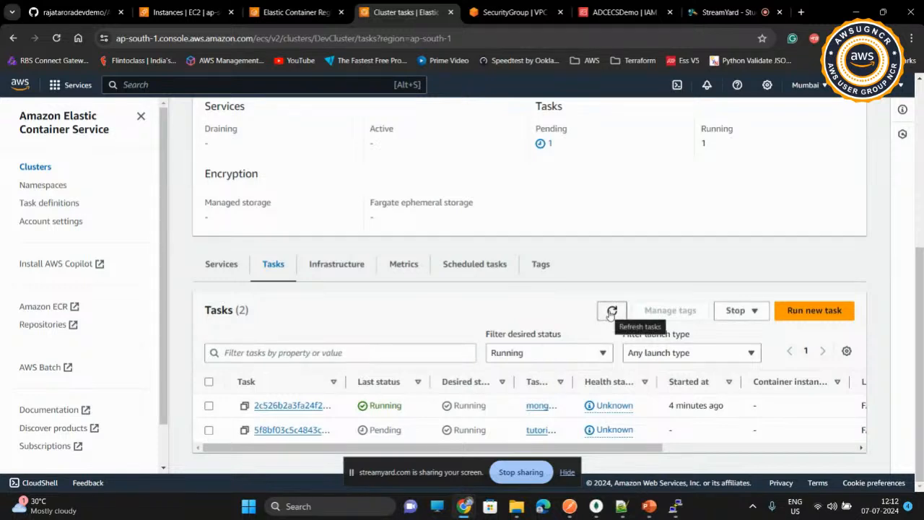
mouse_move(576, 382)
left_mouse_down()
mouse_move(626, 384)
mouse_move(620, 390)
left_mouse_up()
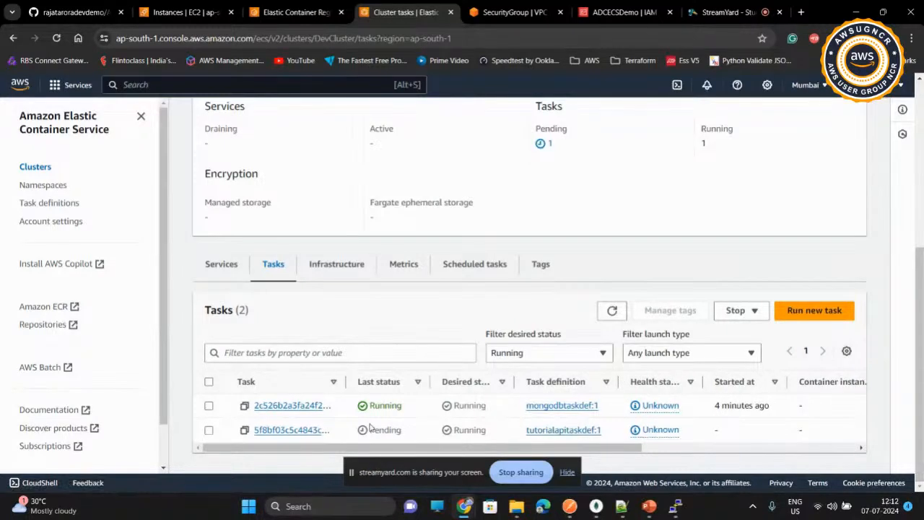
left_click(611, 311)
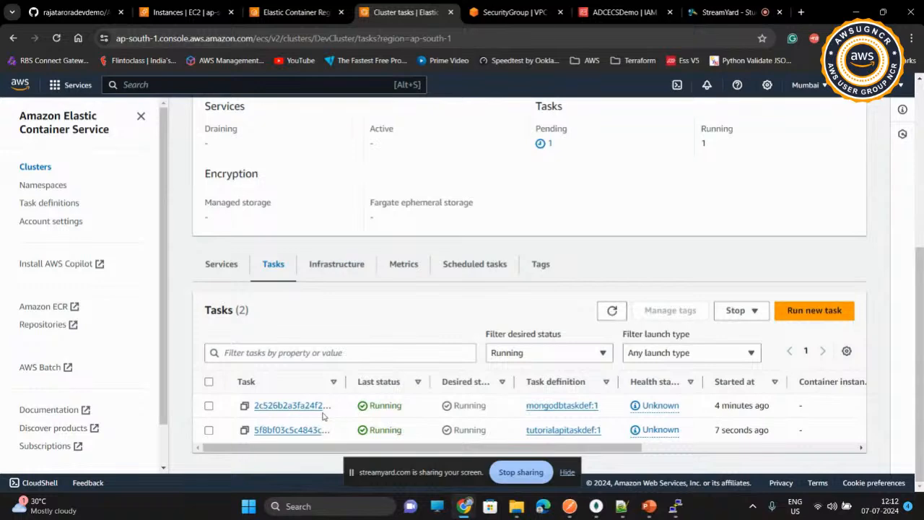
Step: Open the tutorialapitaskdef task's details and copy its public IP address
left_click(289, 430)
scroll(419, 358, "down", 3)
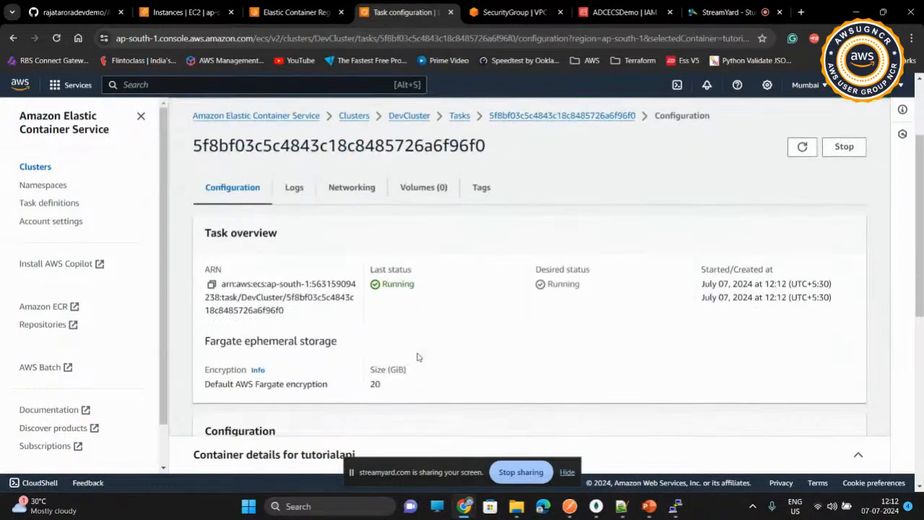
scroll(416, 357, "down", 2)
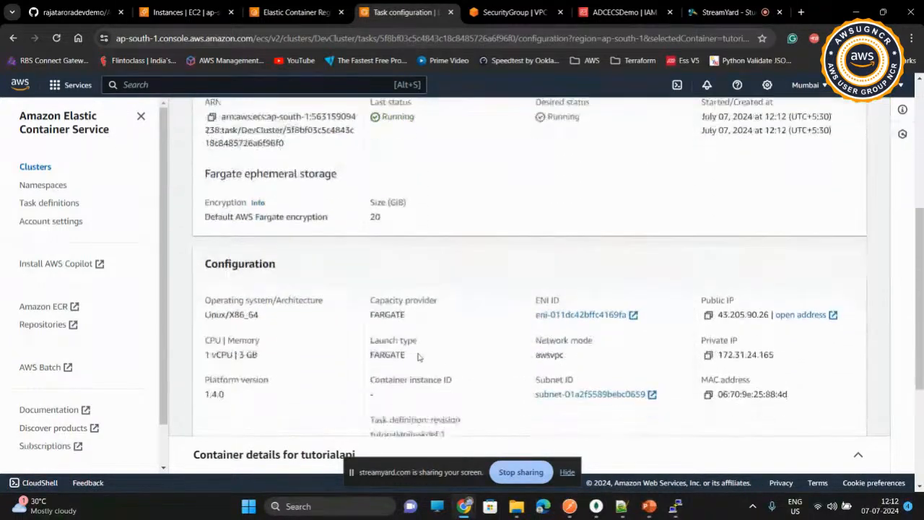
left_click(709, 301)
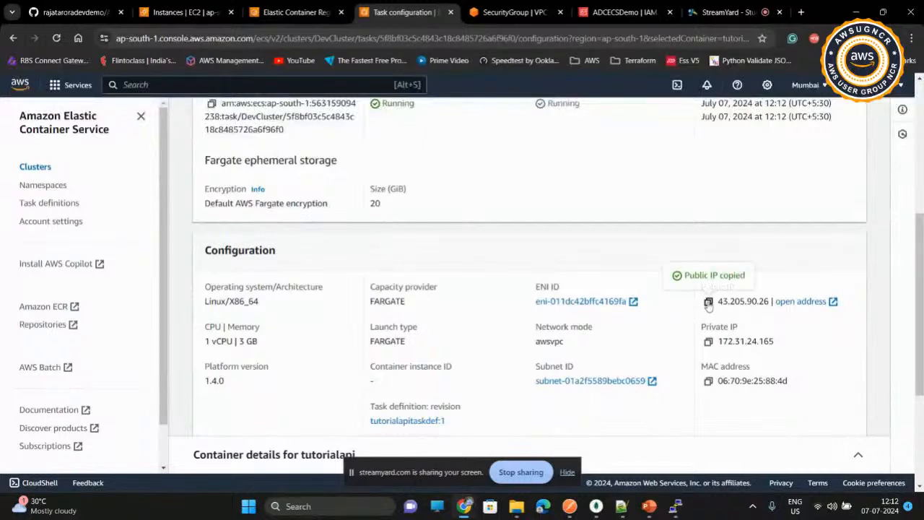
Step: Switch to Postman, replace the host in the GET /health request with 43.205.90.26 and send it on port 5000
left_click(571, 507)
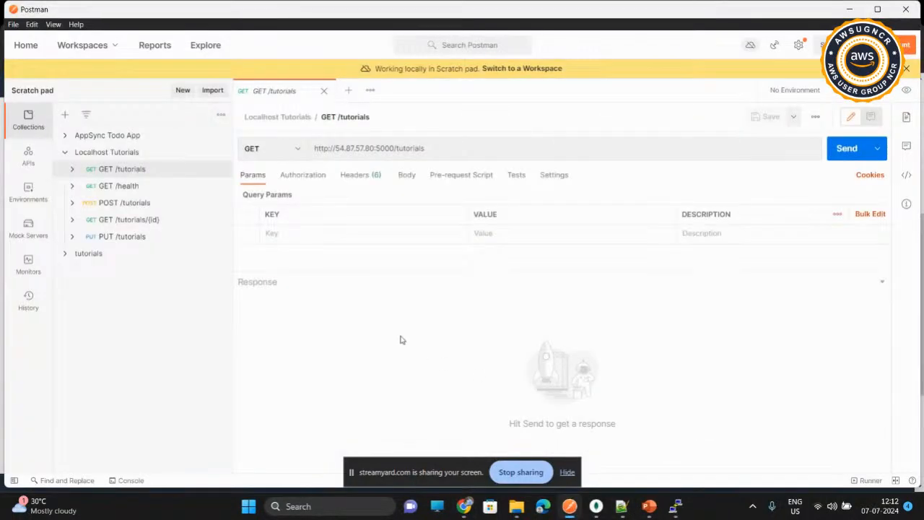
left_click(113, 186)
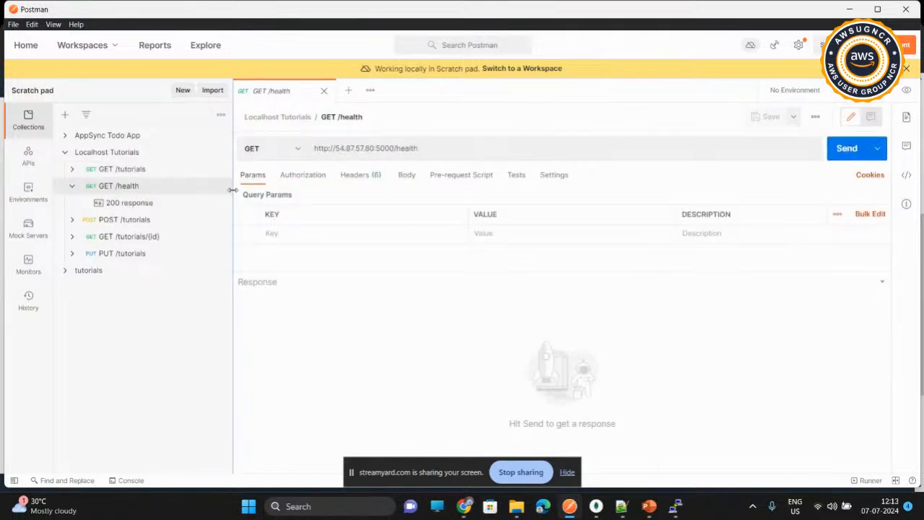
left_click(369, 149)
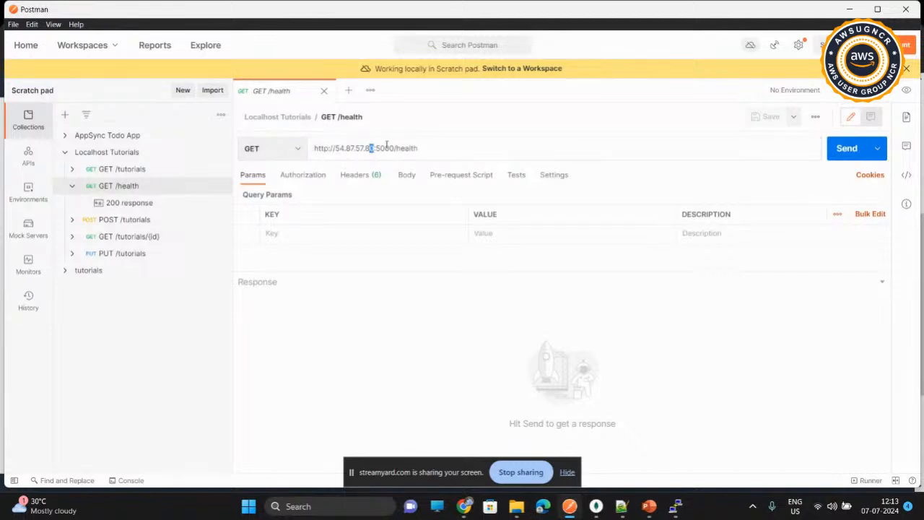
key("shift+Left")
key("shift+Left")
key("shift+Left")
key("shift+Left")
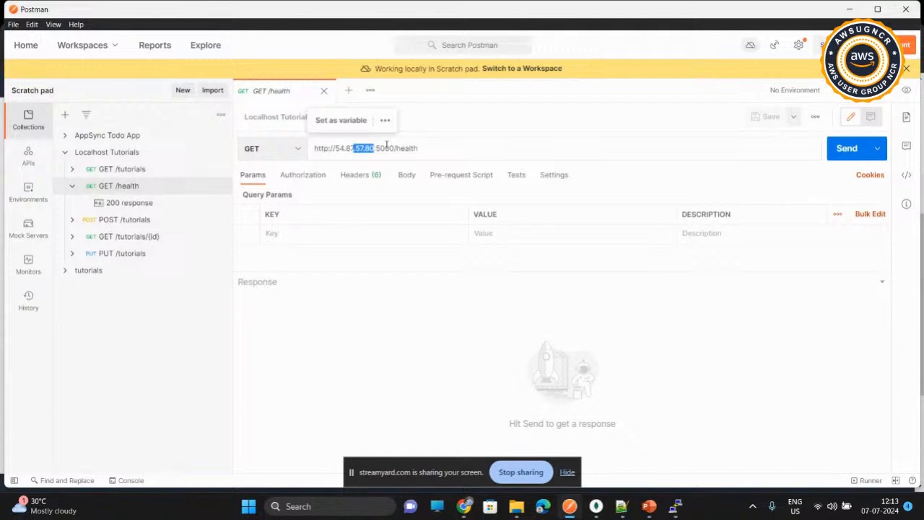
key("shift+Left")
key("shift+Left")
key("shift+Left")
key("BackSpace")
key("ctrl+v")
left_click(840, 149)
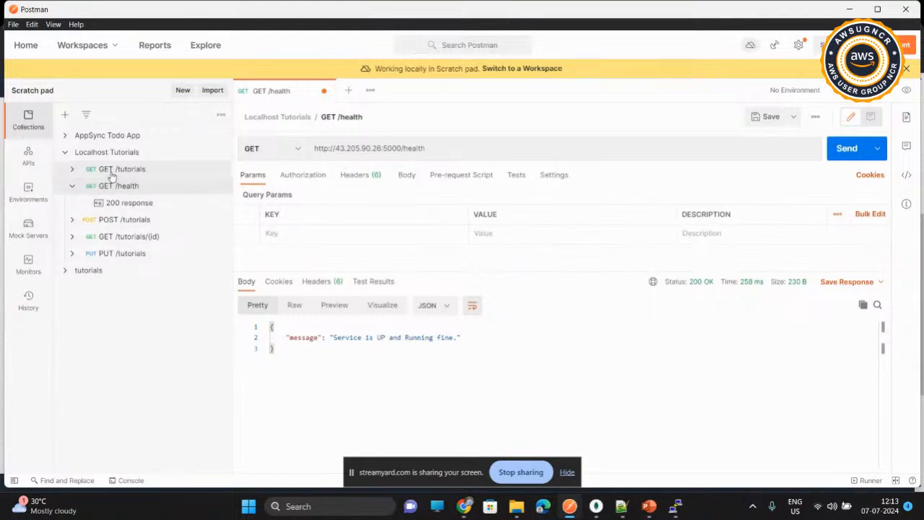
Step: Set the POST /tutorials request's host to 43.205.90.26, show its JSON body and send the Harry Potter tutorial
left_click(72, 169)
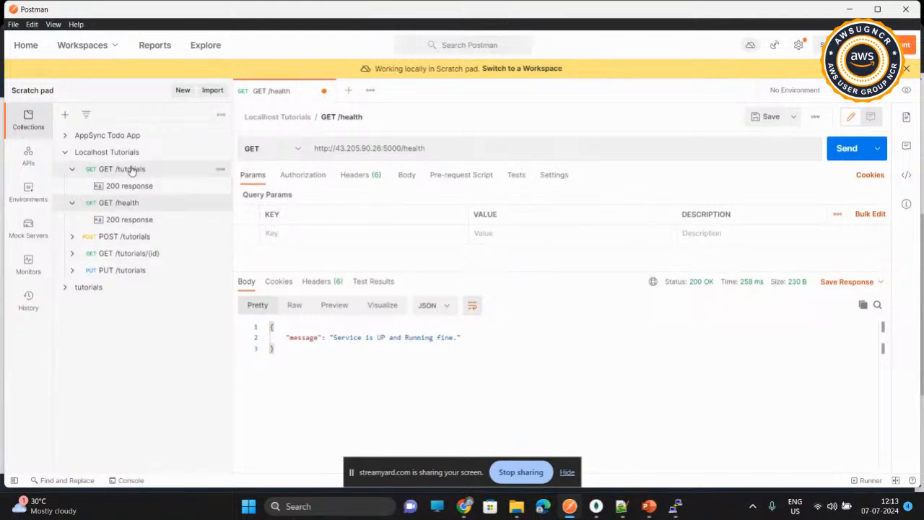
left_click(103, 238)
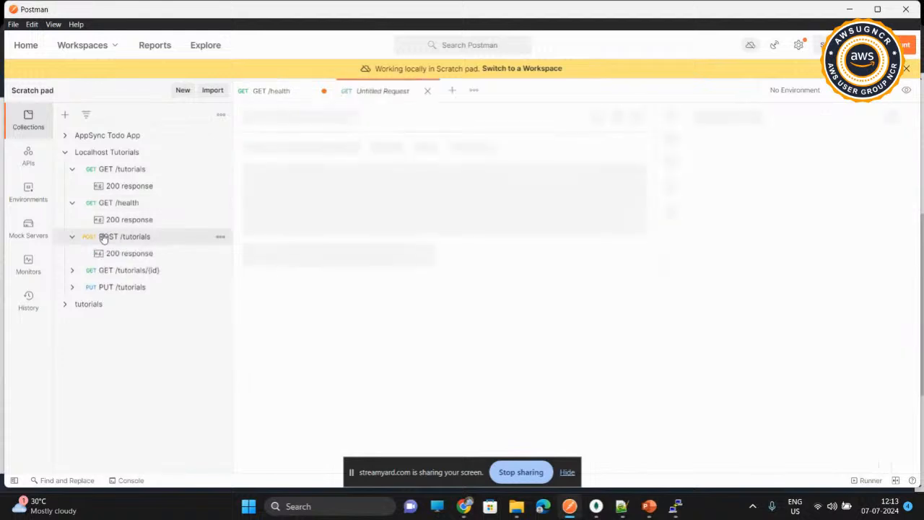
left_click(381, 148)
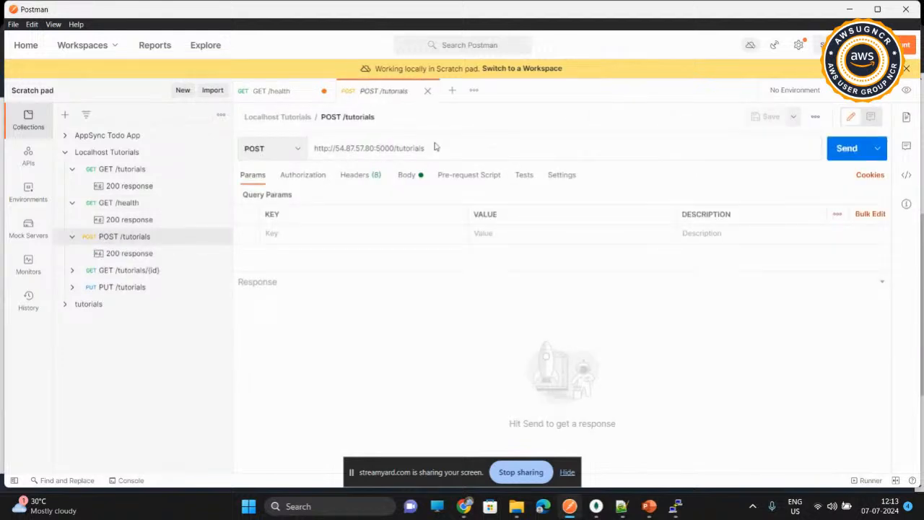
key("shift+Left")
key("shift+Left")
key("shift+Left")
key("shift+Left")
key("shift+Left")
key("shift+Left")
key("shift+Left")
key("shift+Left")
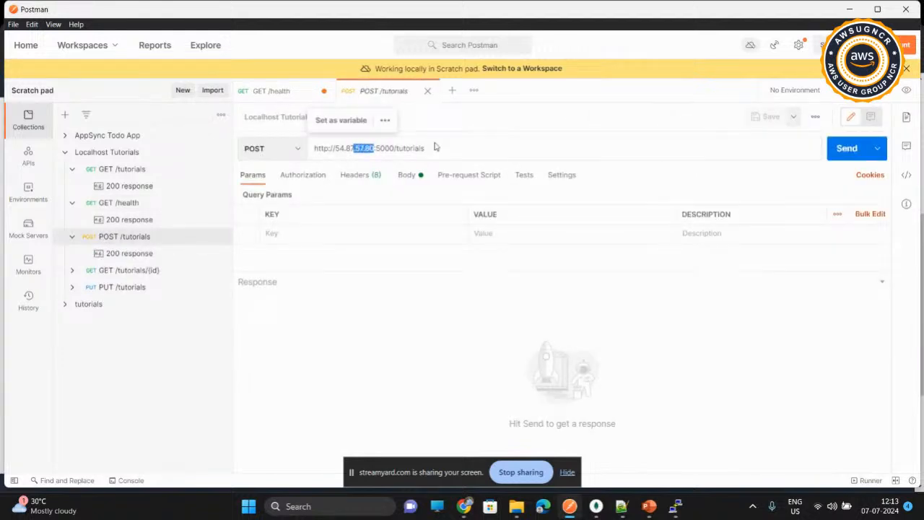
key("BackSpace")
key("ctrl+v")
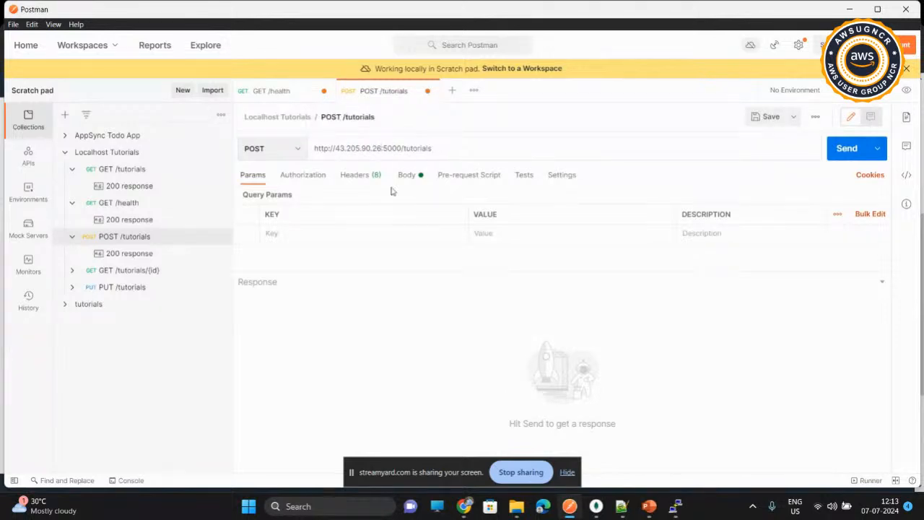
left_click(407, 177)
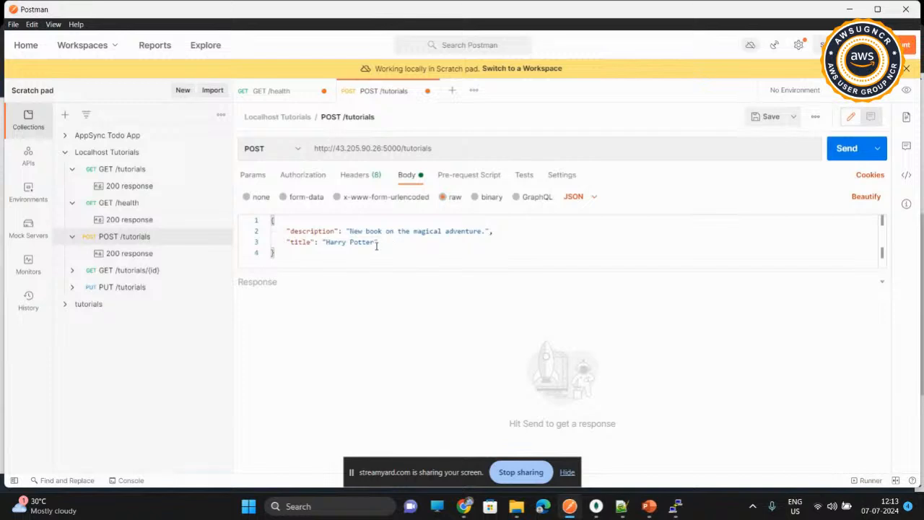
left_click(841, 157)
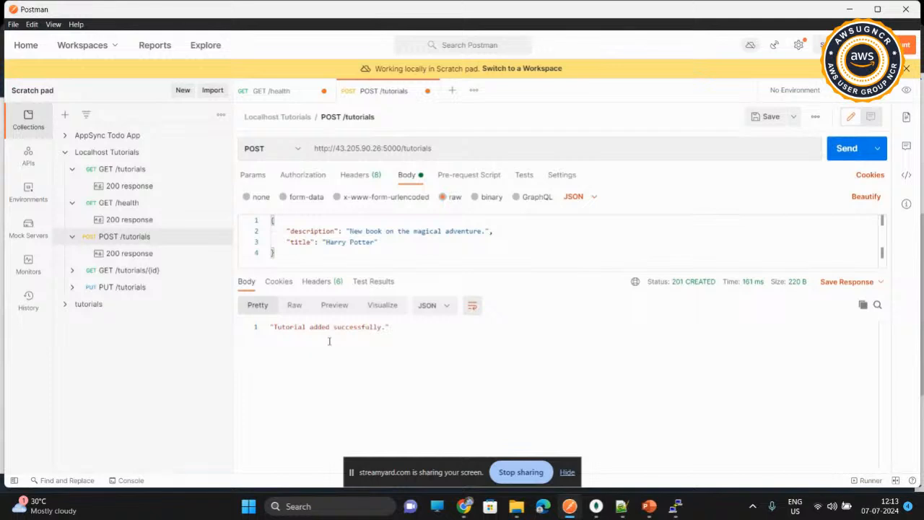
Step: Switch to MongoDB Compass, refresh the databases and examine the documents in the tutorials database's tutorials_tab collection
left_click(592, 510)
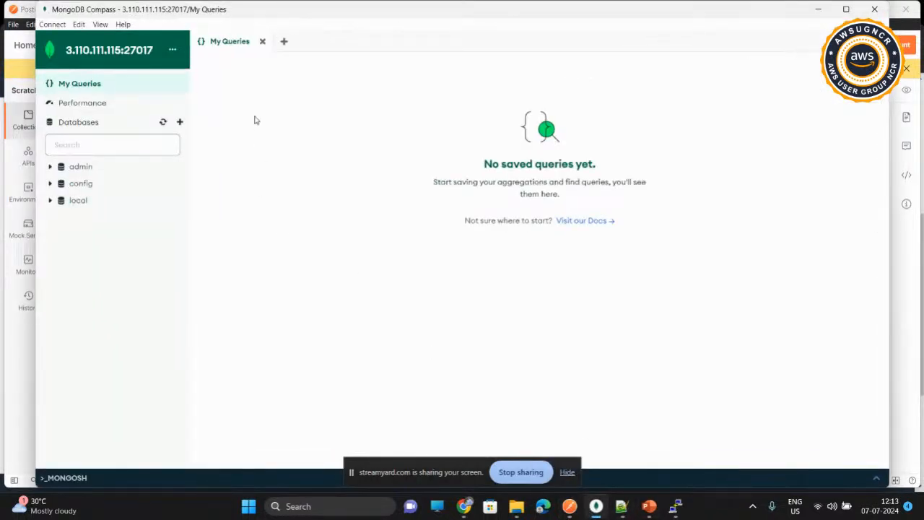
left_click(165, 123)
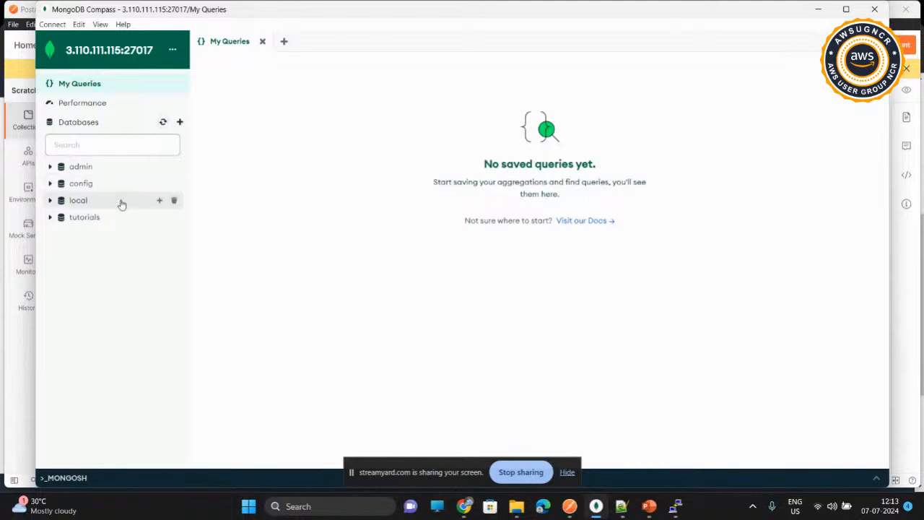
left_click(49, 218)
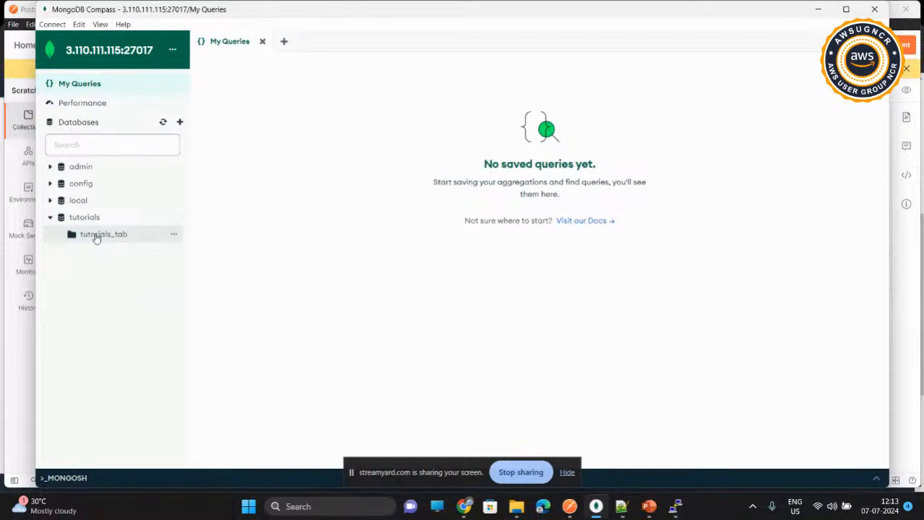
double_click(96, 237)
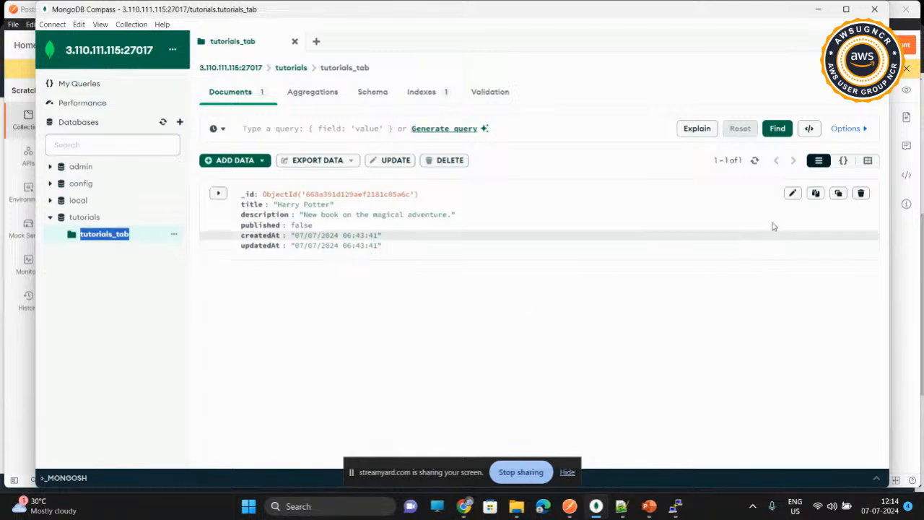
left_click(824, 16)
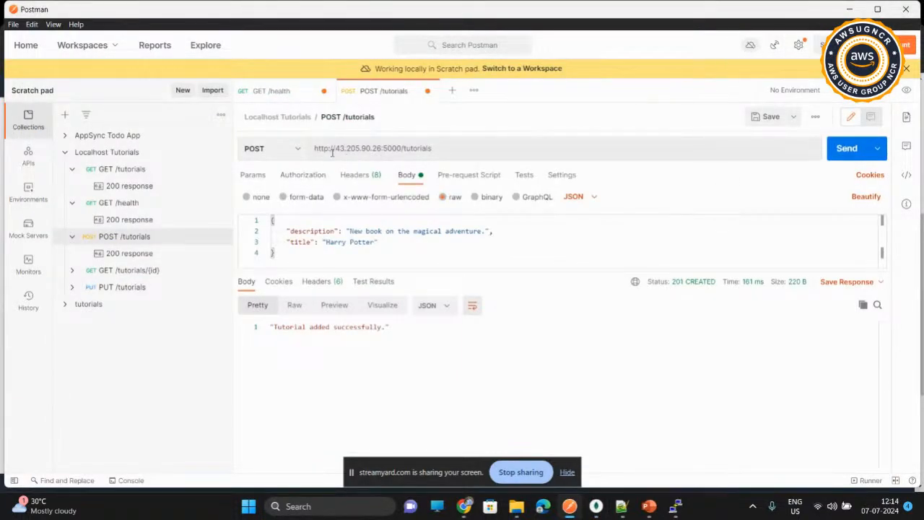
Step: Return to the ECS console, start a new task run in DevCluster and choose the tutorialuitaskdef family
left_click(849, 9)
scroll(495, 202, "up", 5)
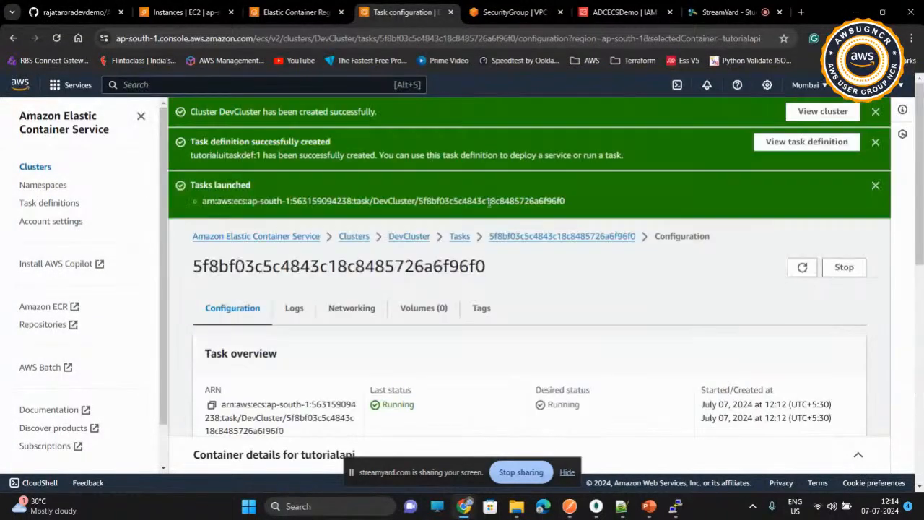
left_click(457, 237)
scroll(406, 304, "down", 4)
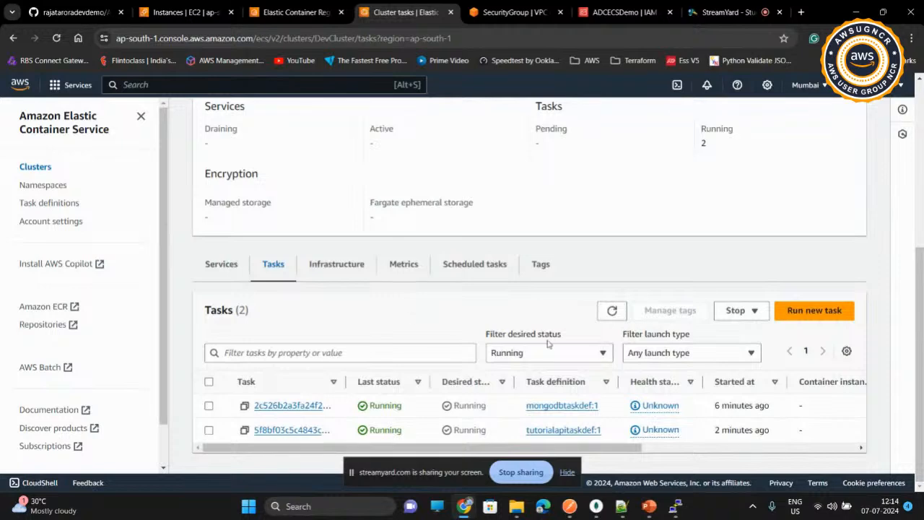
left_click(815, 310)
scroll(382, 289, "down", 5)
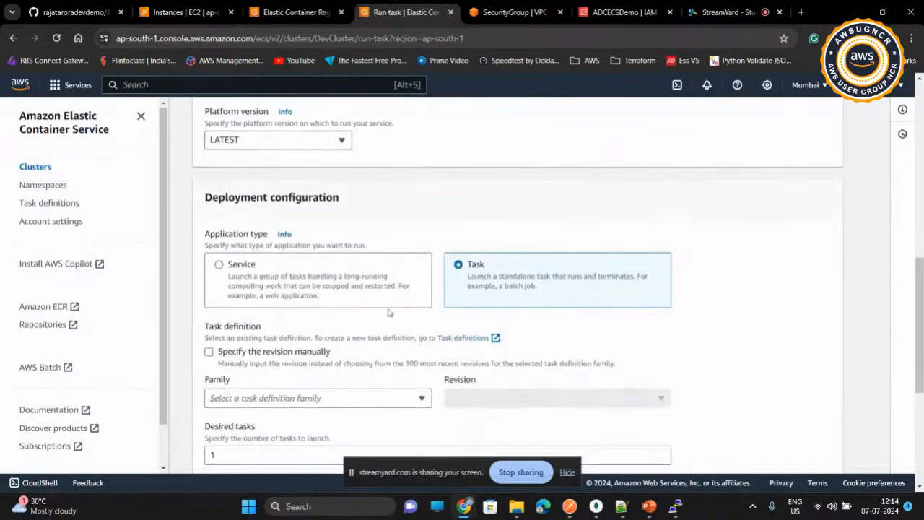
left_click(397, 287)
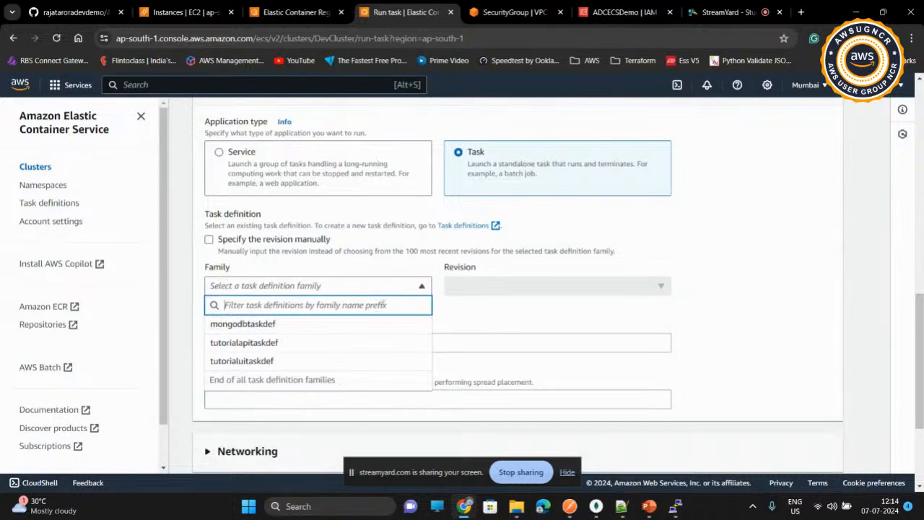
left_click(366, 360)
scroll(365, 360, "down", 4)
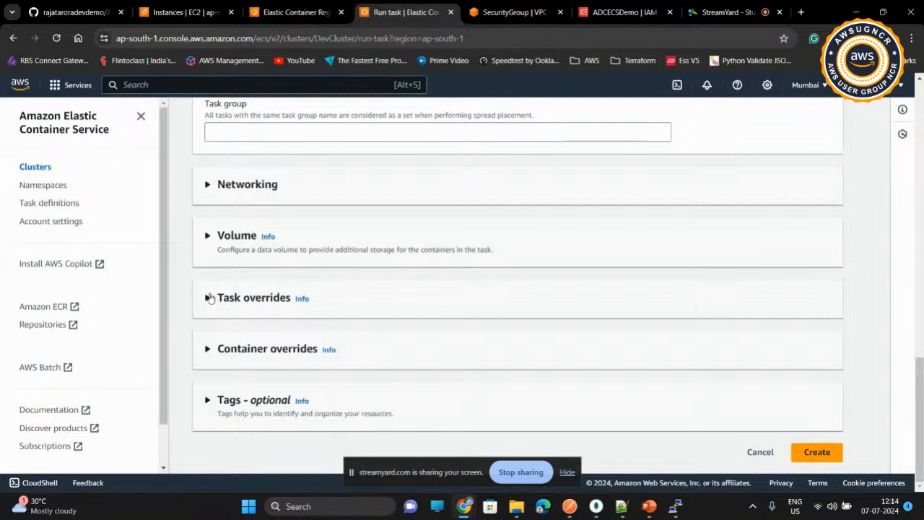
Step: Override the tutorialui container's REACT_APP_API_URL environment variable with 43.205.90.26 and create the task
left_click(208, 350)
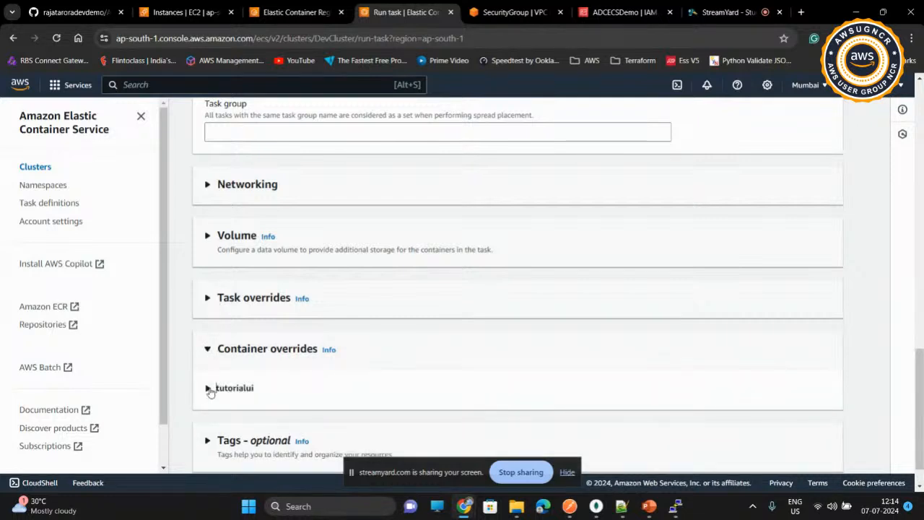
left_click(208, 388)
scroll(378, 368, "down", 2)
scroll(377, 368, "down", 2)
left_click(561, 248)
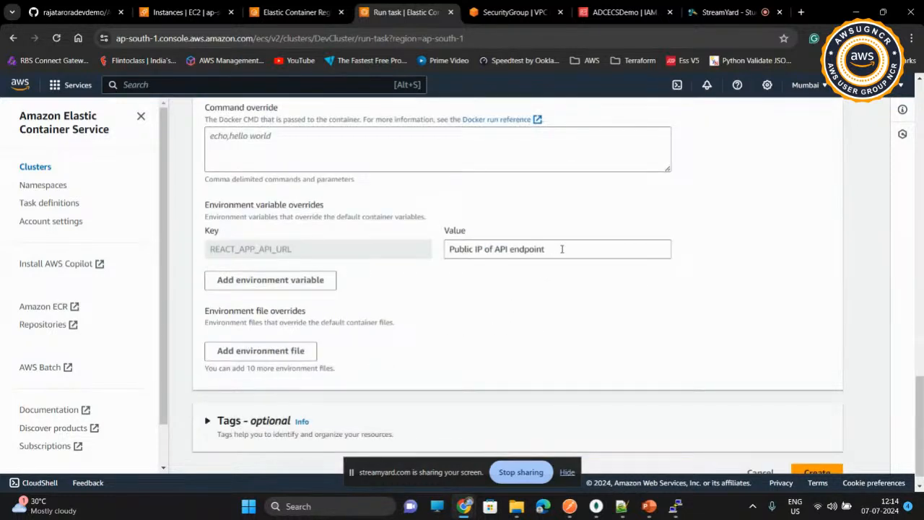
key("ctrl+shift+Left")
key("ctrl+shift+Left")
key("ctrl+shift+Left")
key("ctrl+shift+Left")
key("ctrl+shift+Left")
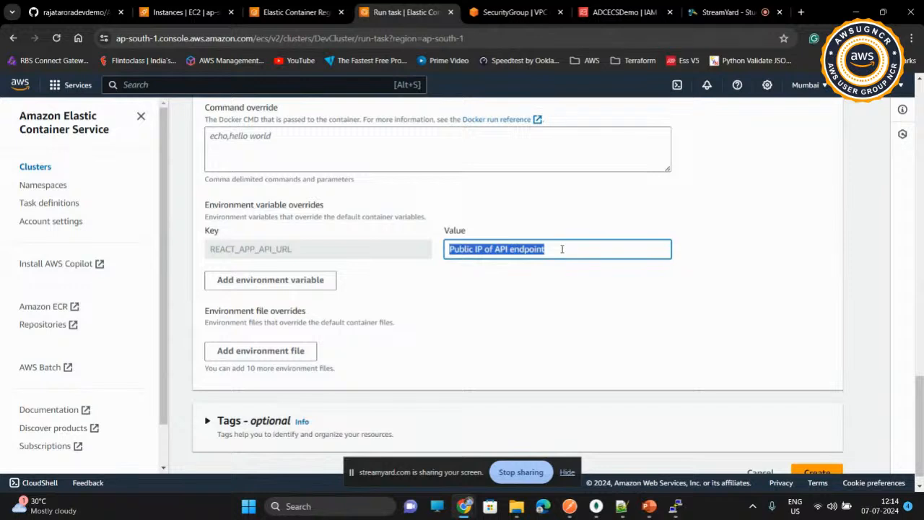
type("43.205.90.26")
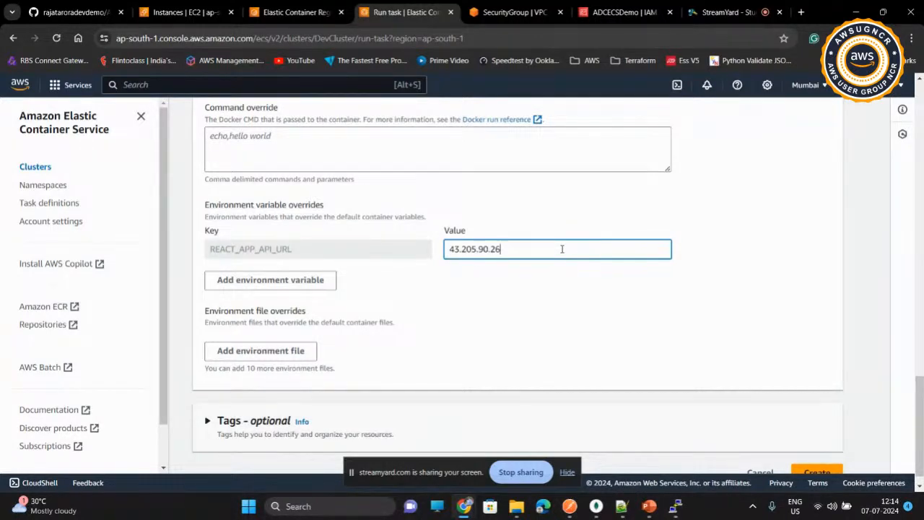
scroll(562, 248, "down", 1)
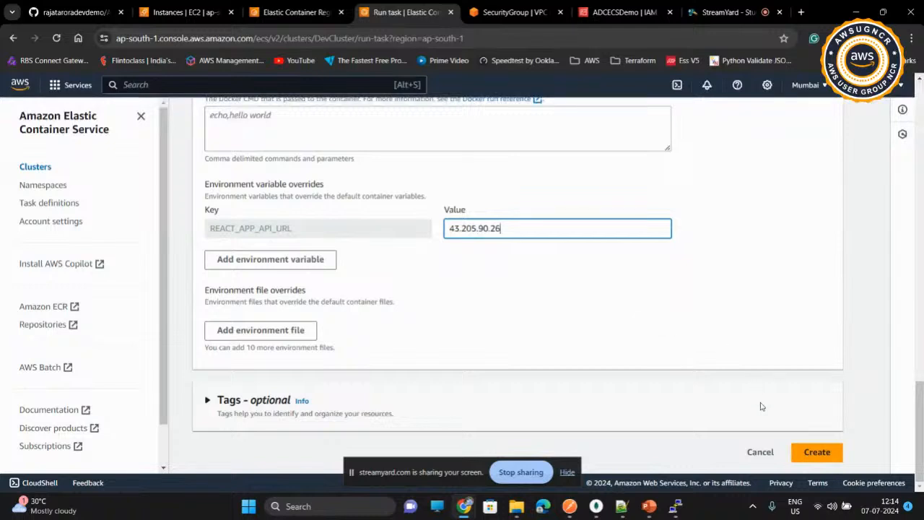
left_click(810, 453)
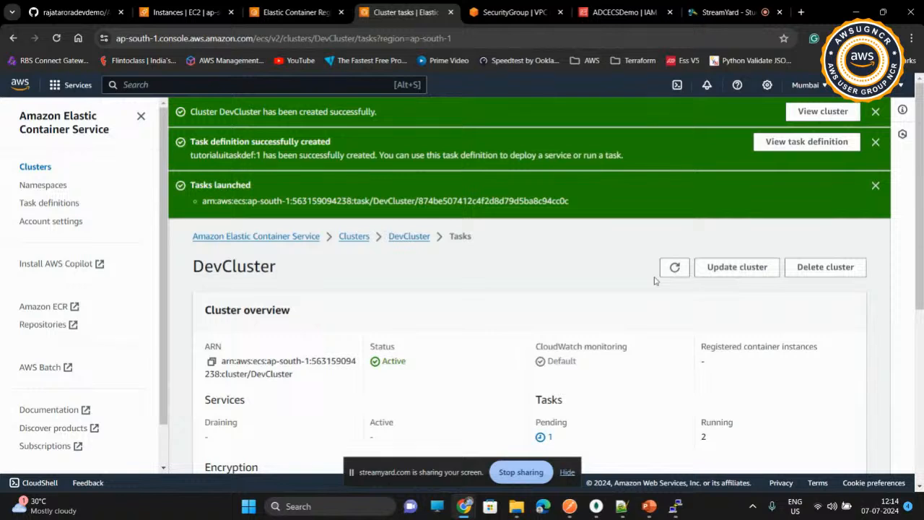
Step: Refresh DevCluster's task list repeatedly to check the last status of the tutorialuitaskdef task
scroll(592, 275, "down", 5)
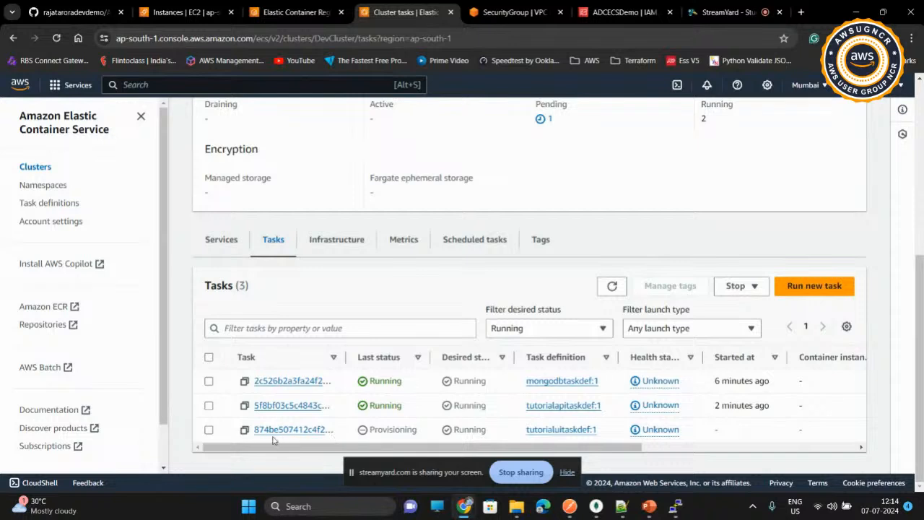
left_click(601, 287)
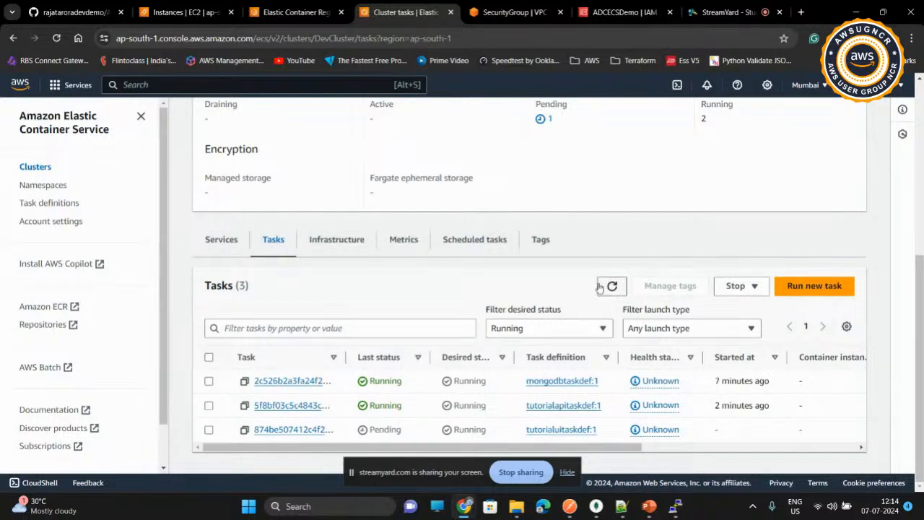
left_click(601, 287)
left_click(610, 285)
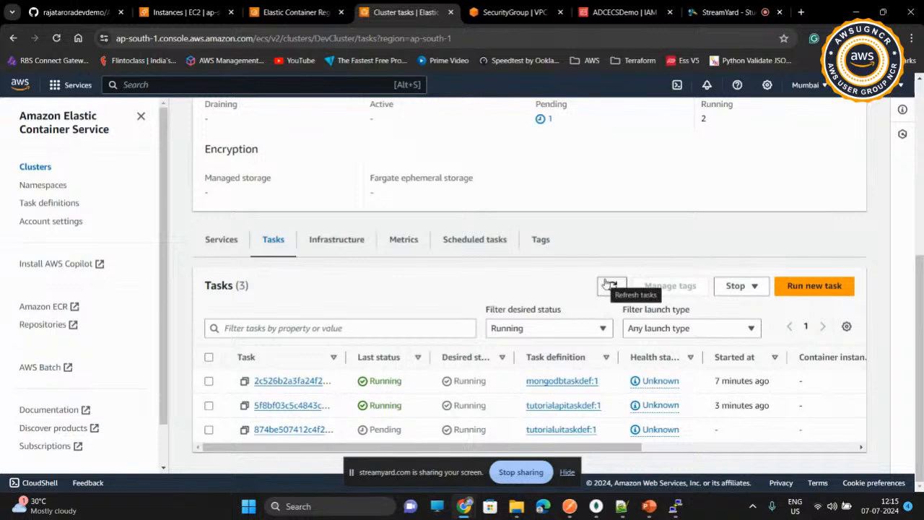
left_click(610, 286)
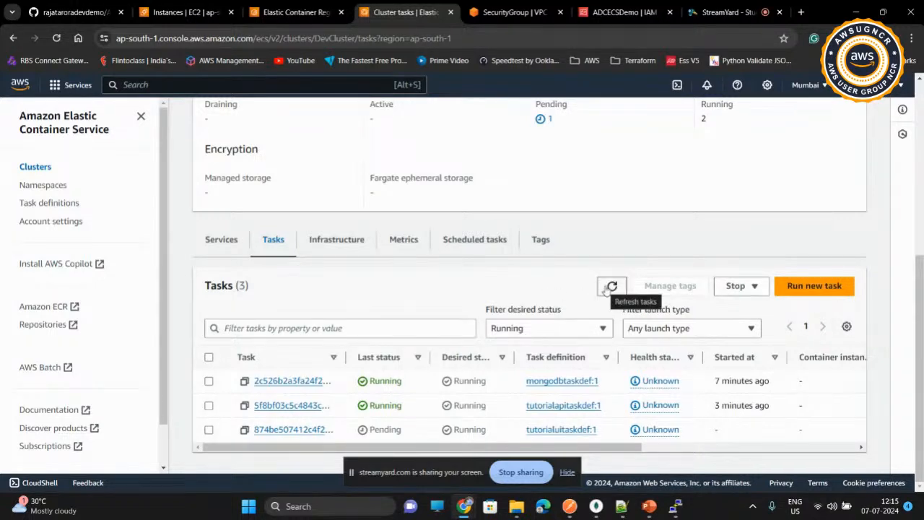
left_click(611, 286)
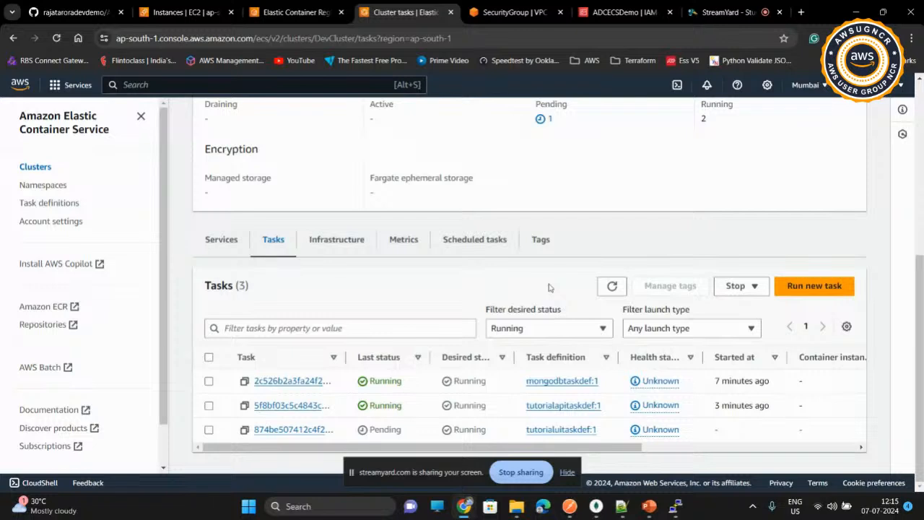
left_click(610, 287)
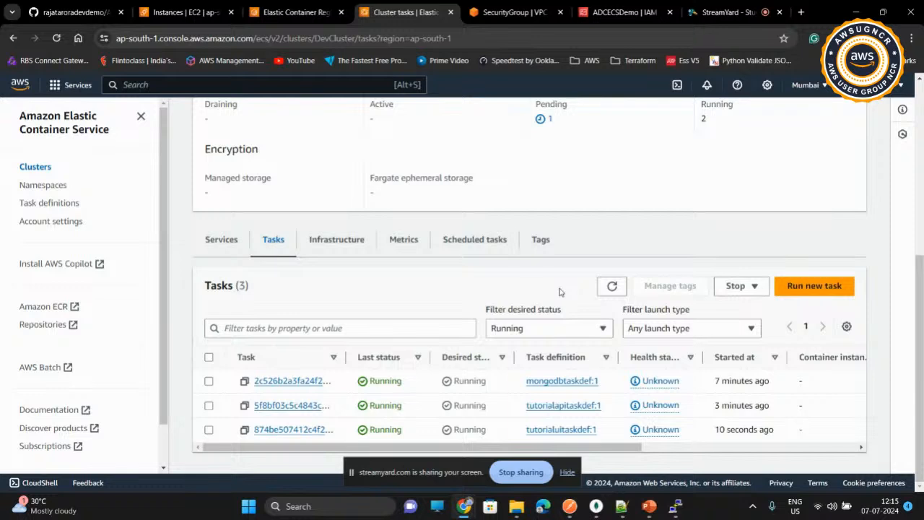
Step: Open the tutorialuitaskdef task's configuration and copy its public IP address
left_click(283, 431)
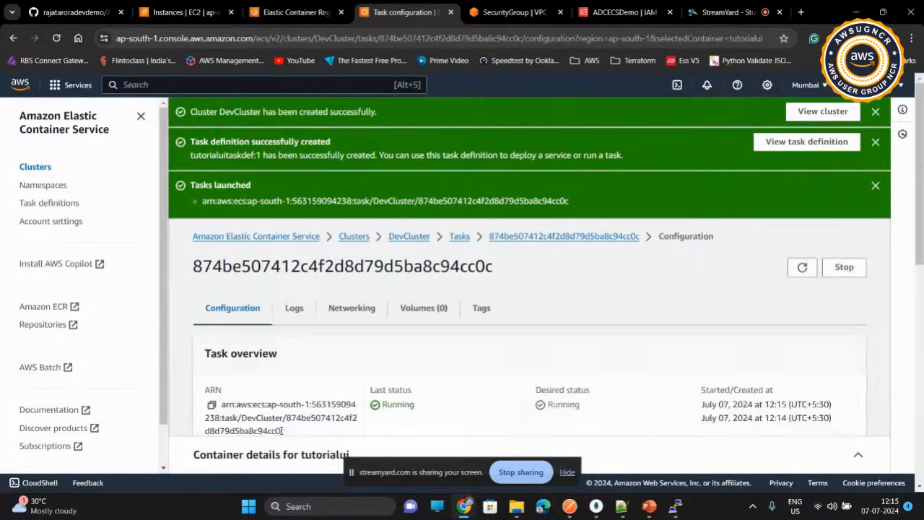
scroll(465, 329, "down", 2)
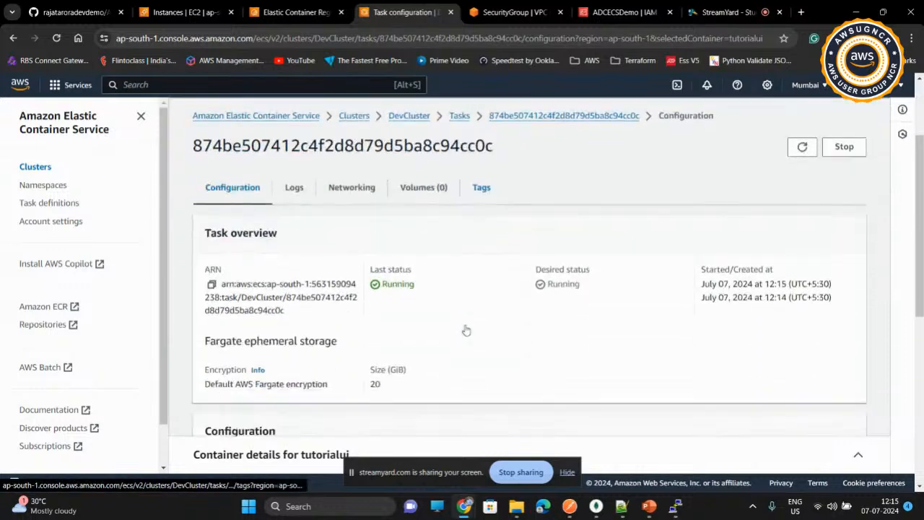
scroll(465, 329, "down", 3)
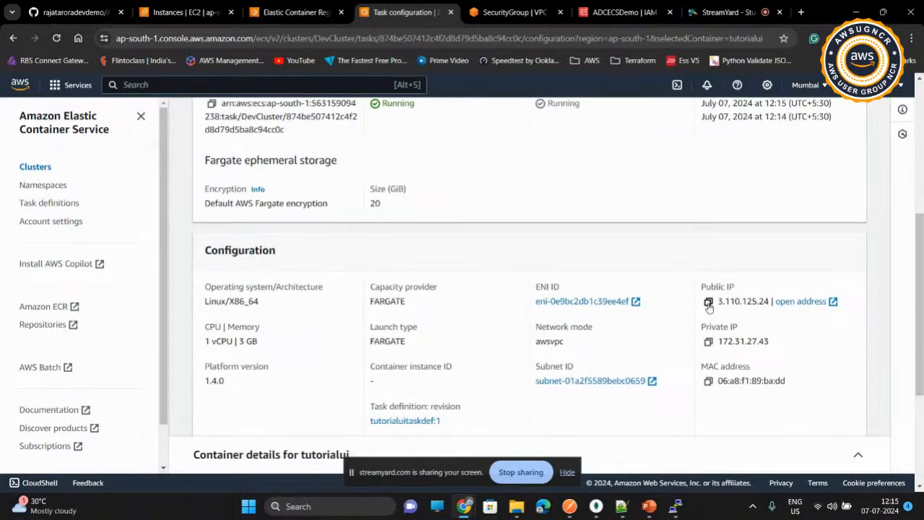
left_click(709, 302)
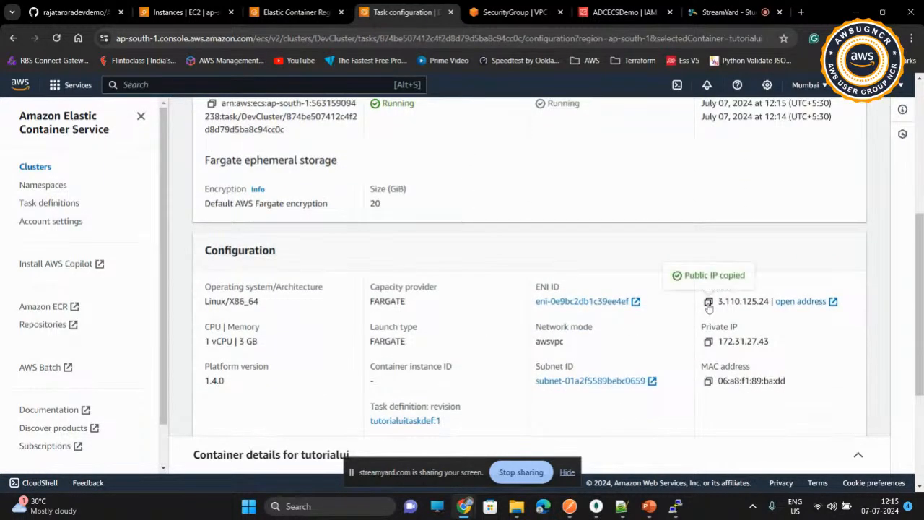
left_click(801, 12)
key("ctrl+v")
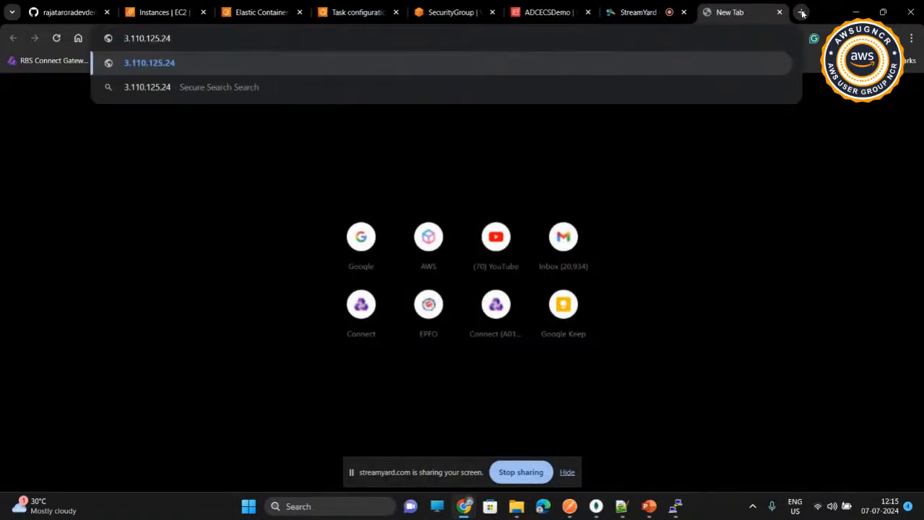
key("Home")
type("http://")
key("End")
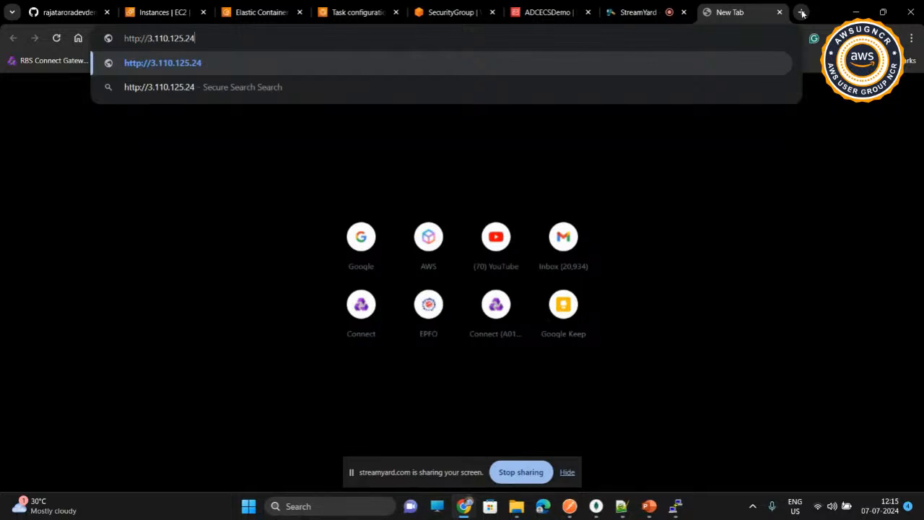
type(":8080")
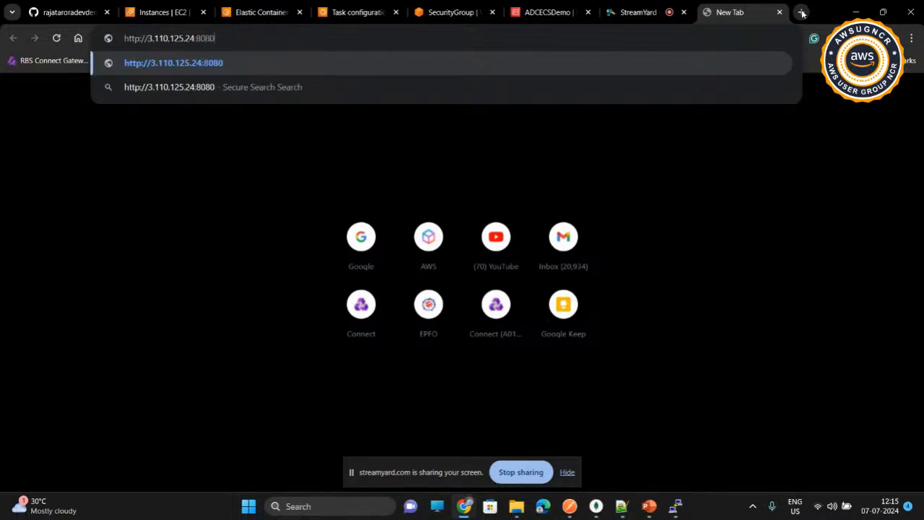
key("BackSpace")
type("1")
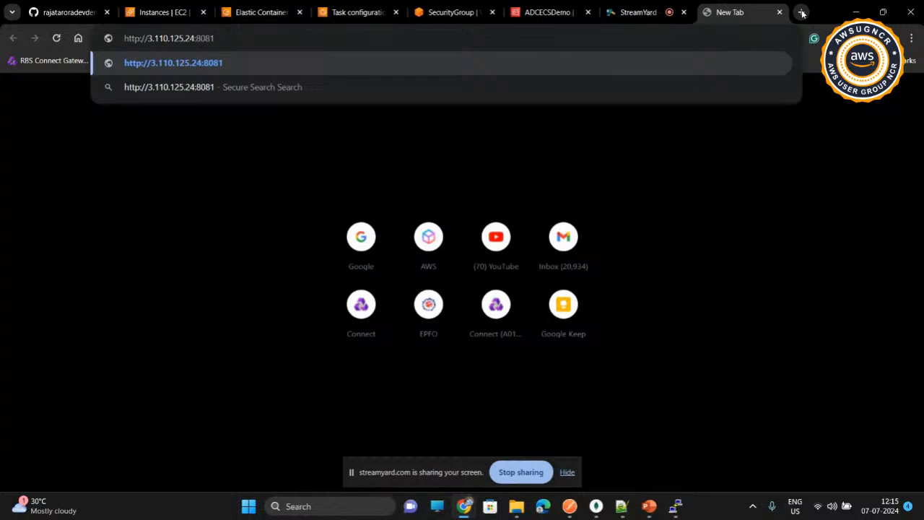
key("Return")
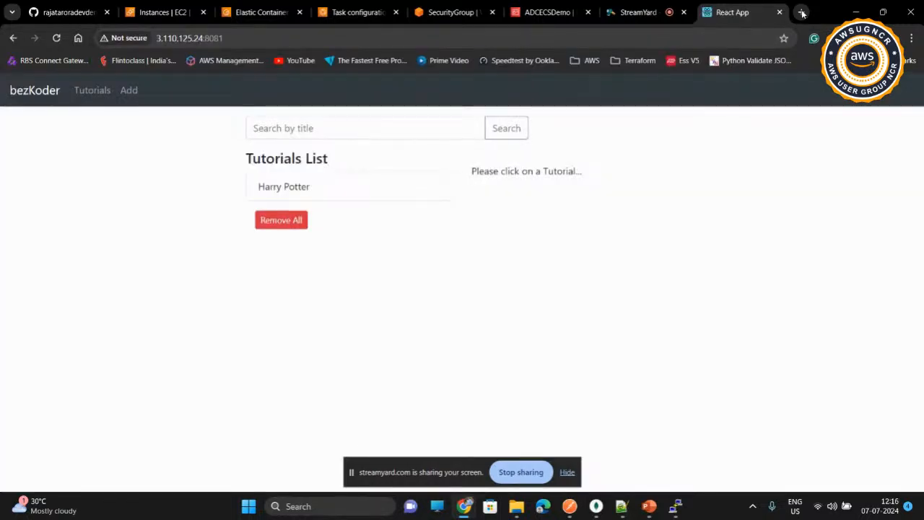
left_click(334, 199)
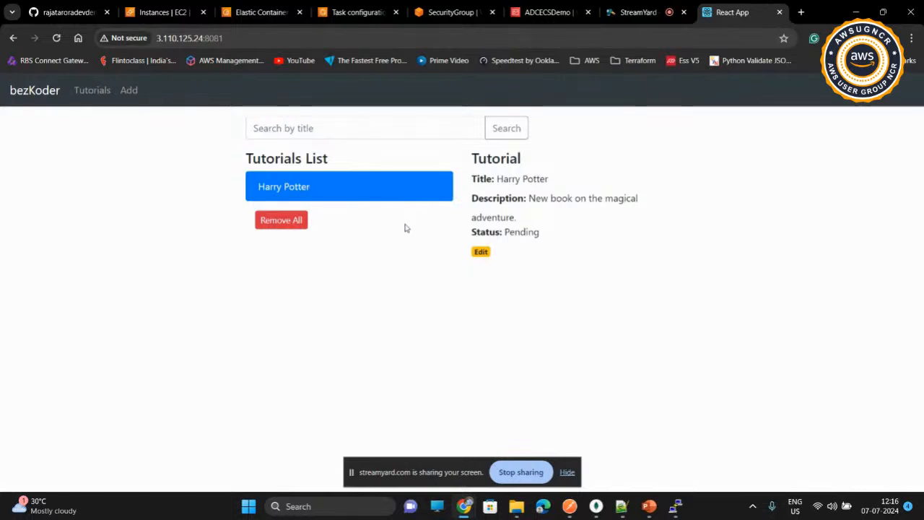
Step: Add a tutorial titled "Java 5" with the description "Detailed book on Java" and submit it
left_click(129, 91)
left_click(439, 144)
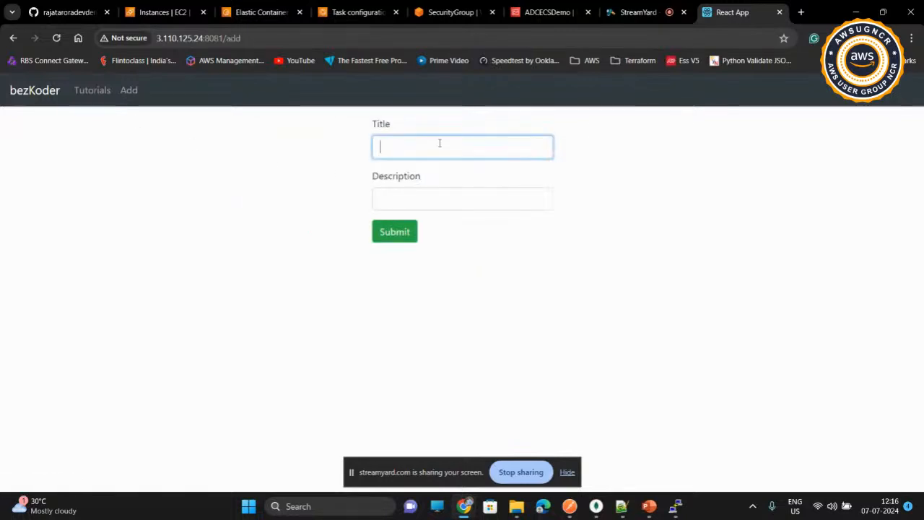
type("Java")
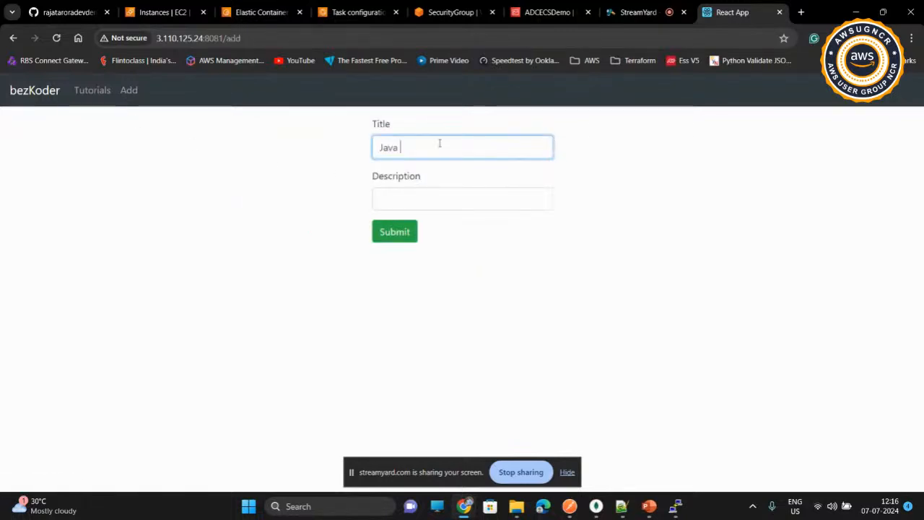
type(" 5")
key("Tab")
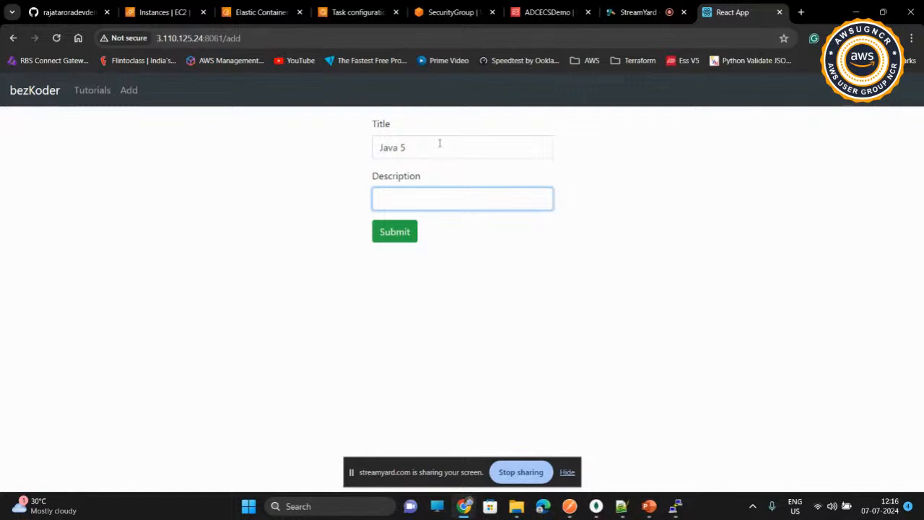
type("Detailed book on Java")
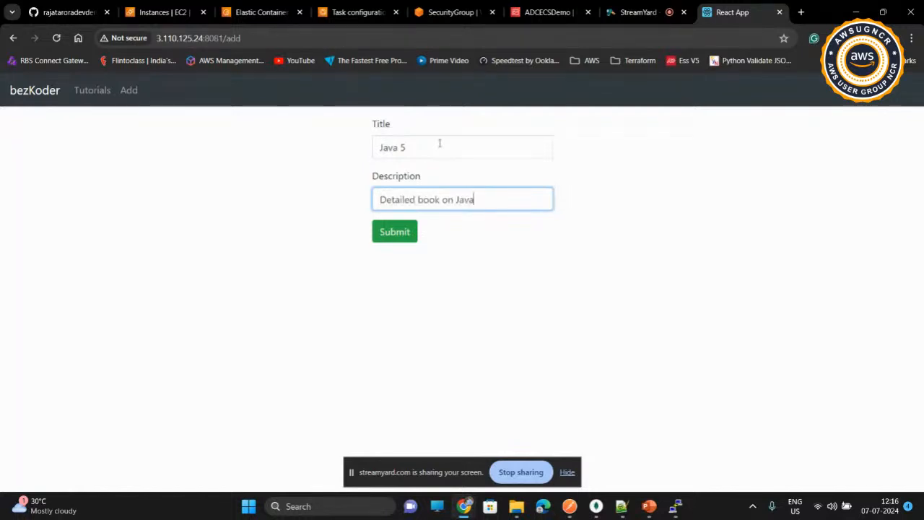
left_click(399, 238)
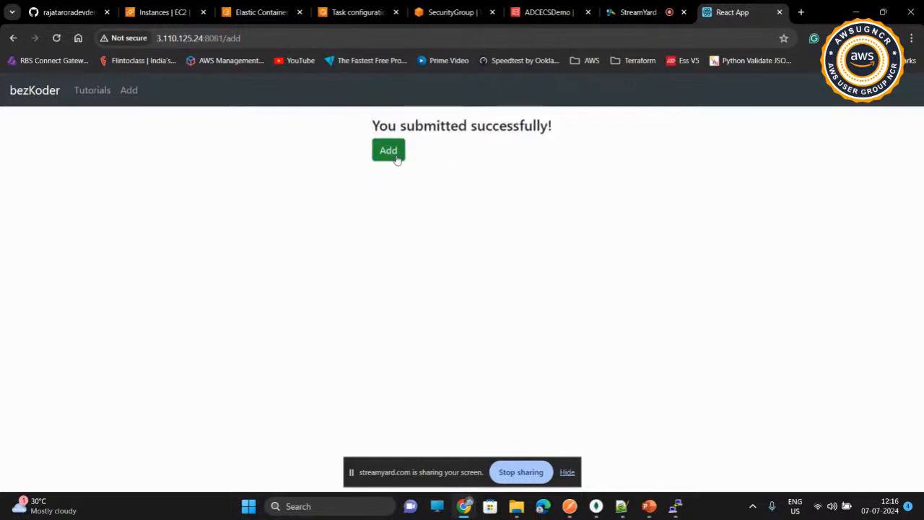
Step: Open the Java 5 tutorial from the tutorials list for editing and publish it
left_click(91, 94)
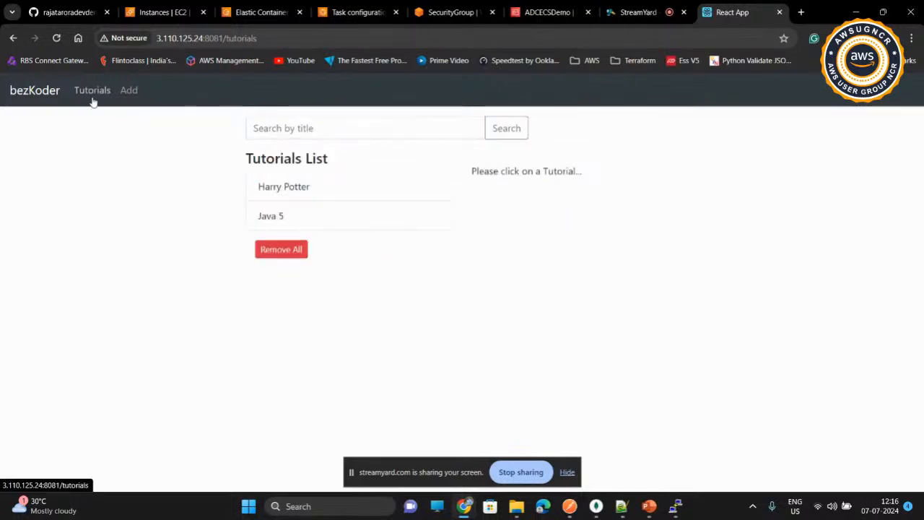
left_click(303, 209)
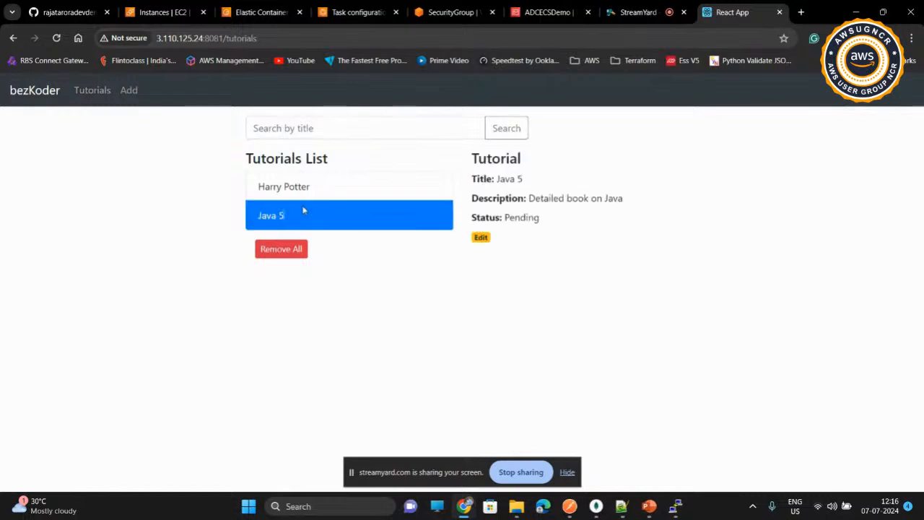
left_click(484, 239)
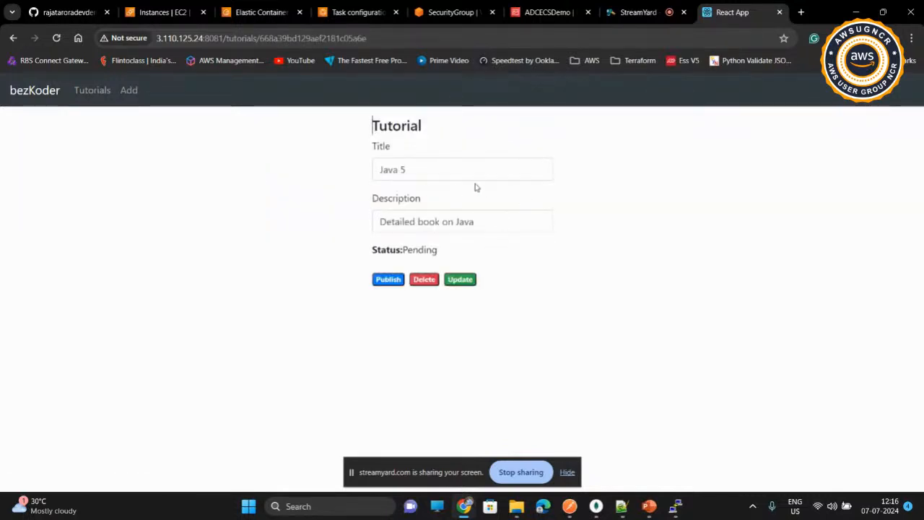
left_click(385, 285)
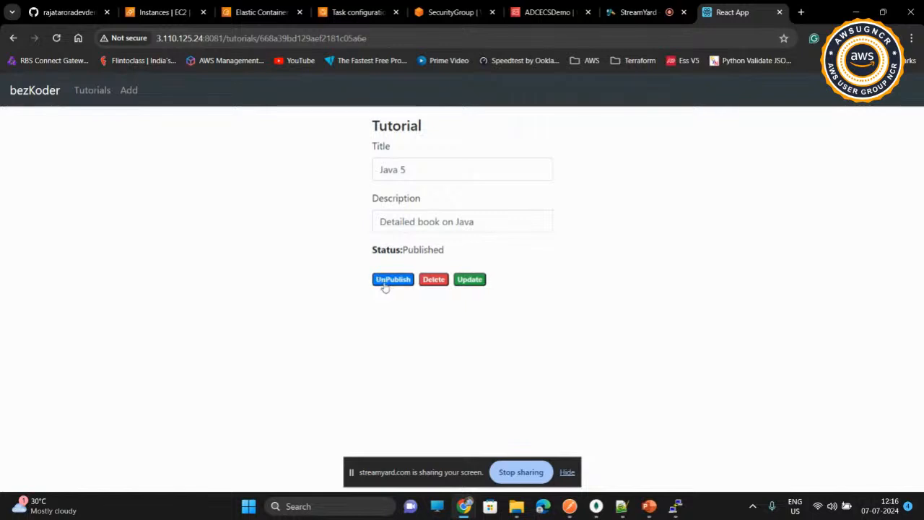
Step: Return to the tutorials list and check the details of the Java 5 and Harry Potter tutorials
left_click(94, 94)
left_click(322, 216)
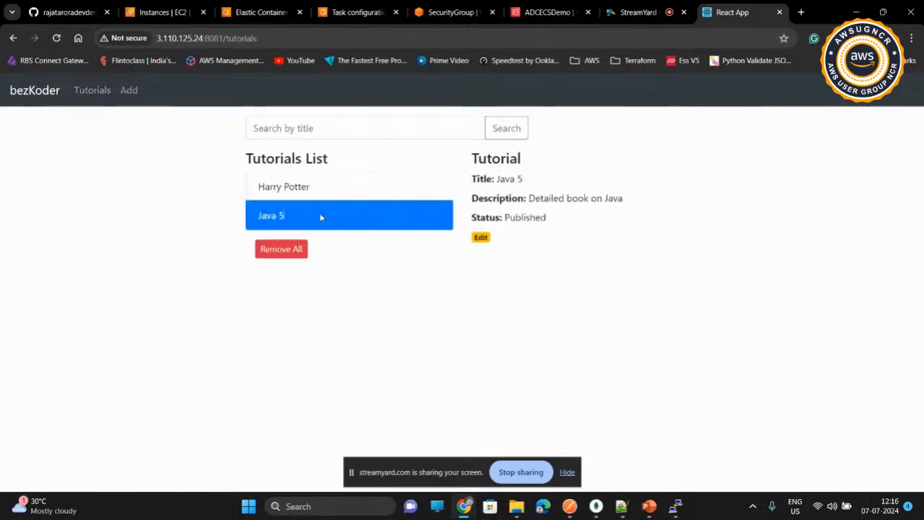
left_click(357, 187)
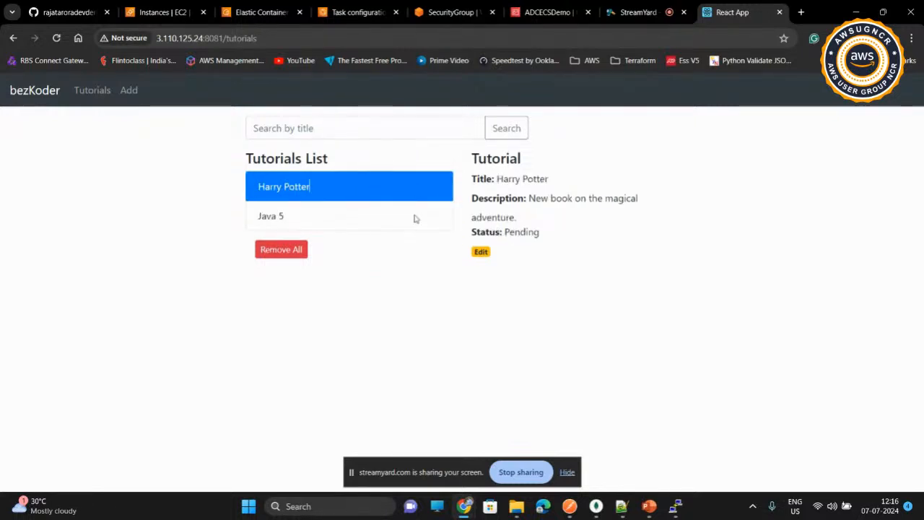
Step: Switch to MongoDB Compass, rerun the find query on tutorials_tab to examine its documents, and minimize the window
mouse_move(595, 506)
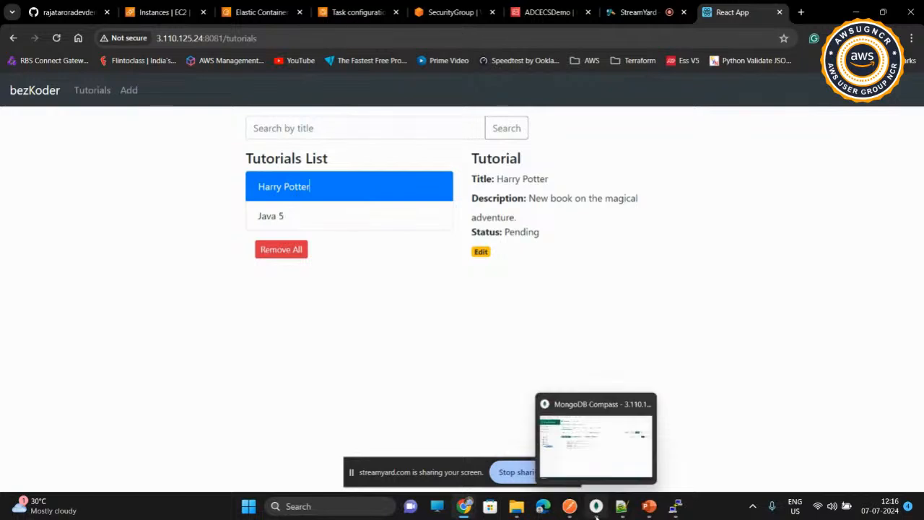
left_click(606, 411)
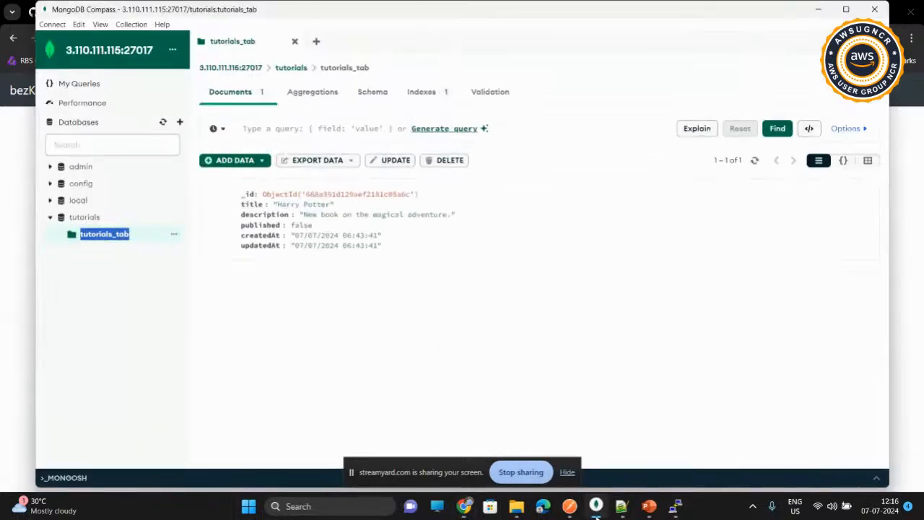
left_click(778, 130)
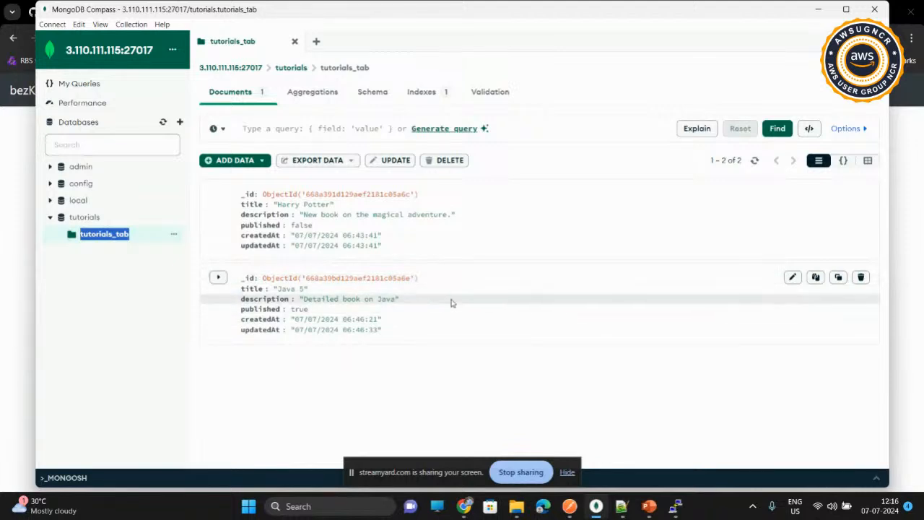
left_click(818, 9)
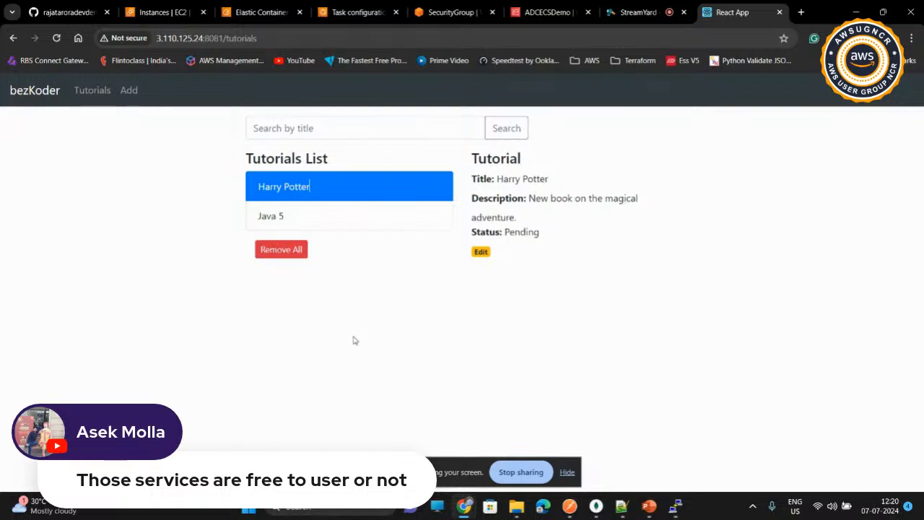
left_click(520, 473)
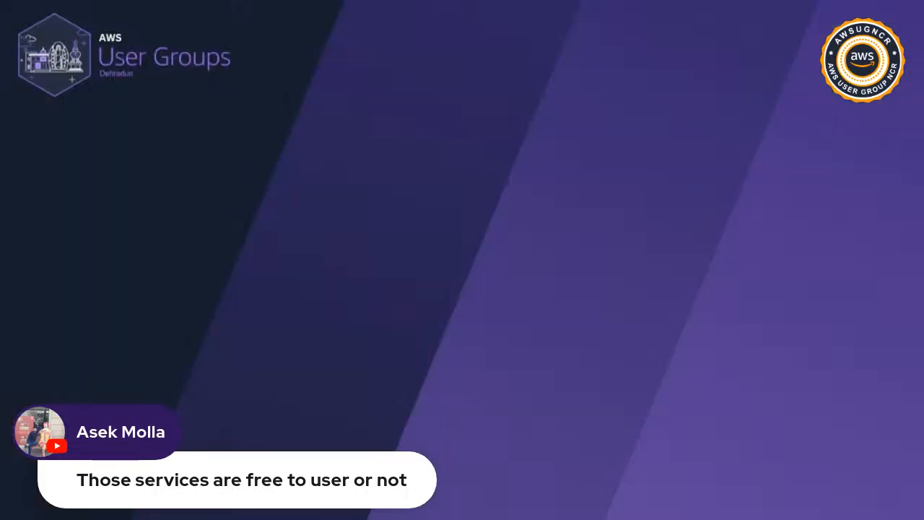